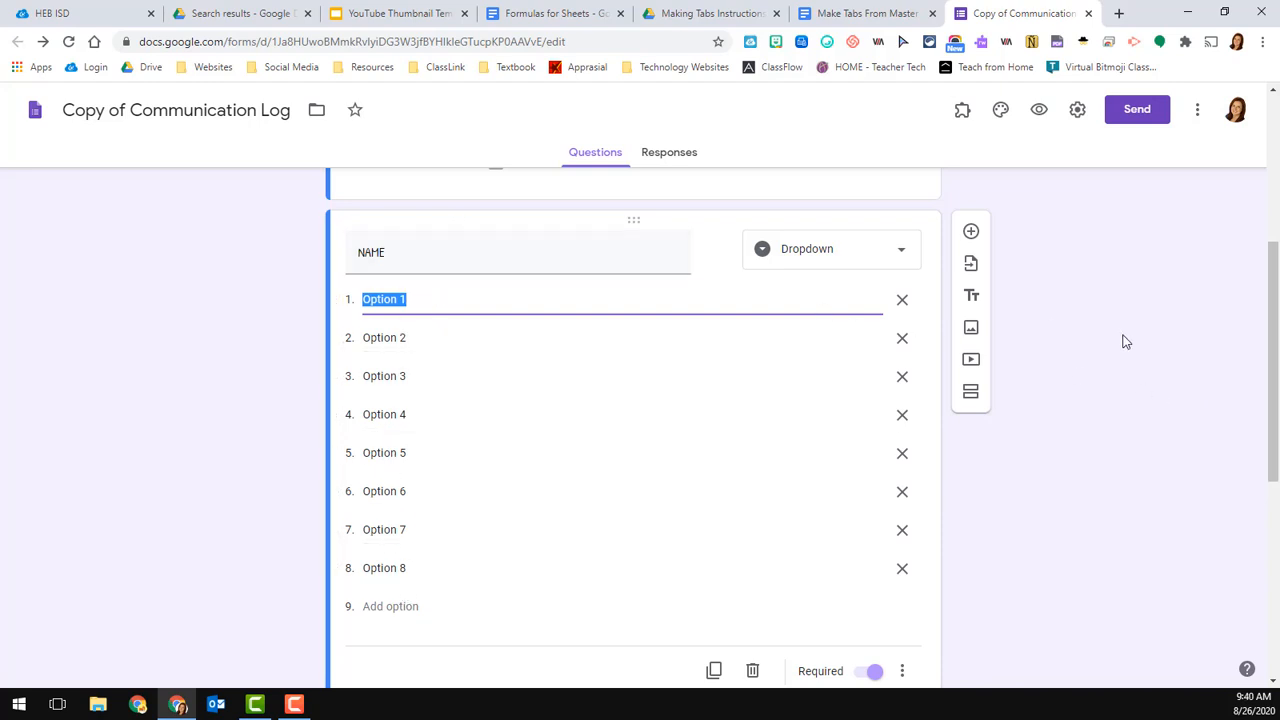
Create a new spreadsheet as the response destination for the Communication Log form
left_click_drag(1274, 325, 1274, 333)
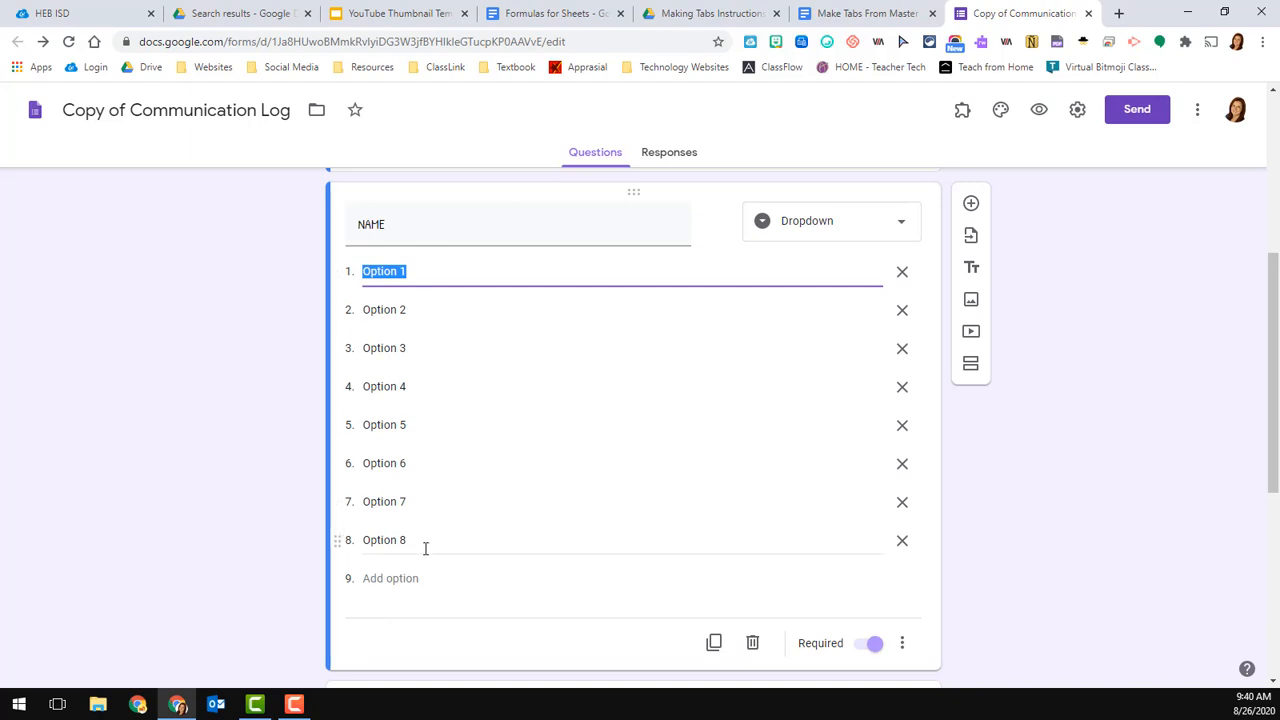
left_click(1020, 523)
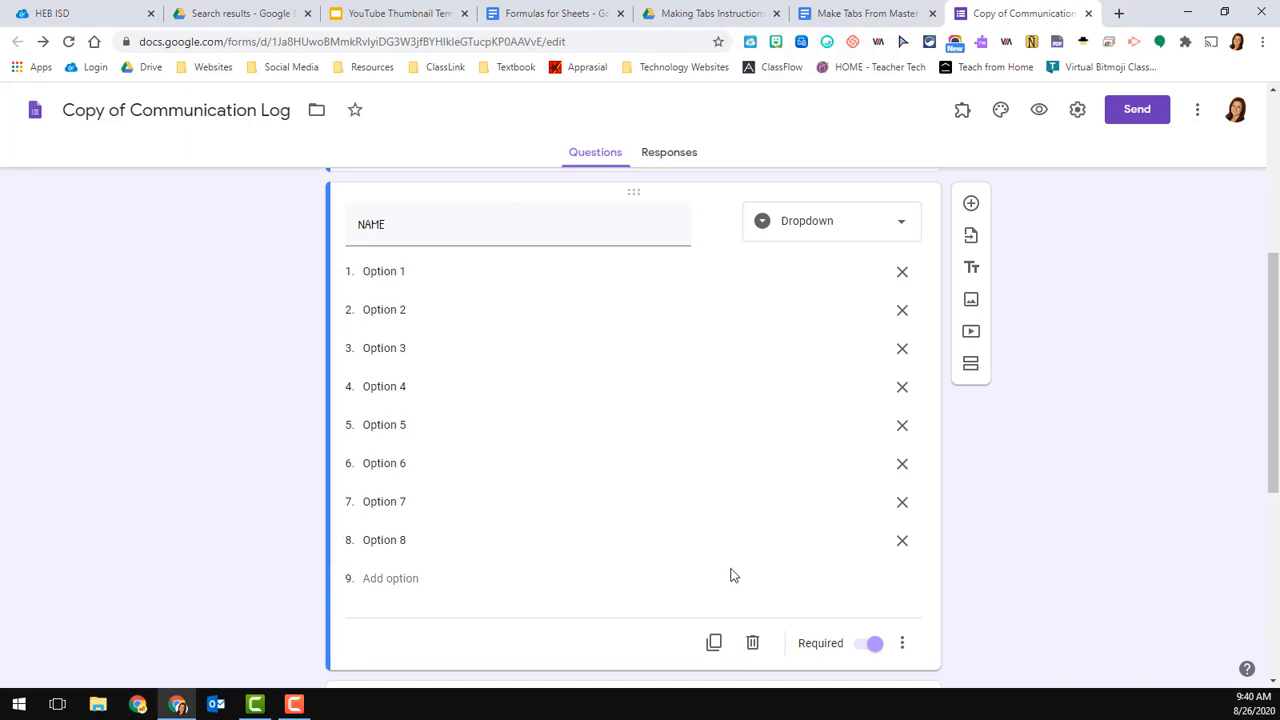
scroll(760, 528, "up", 4)
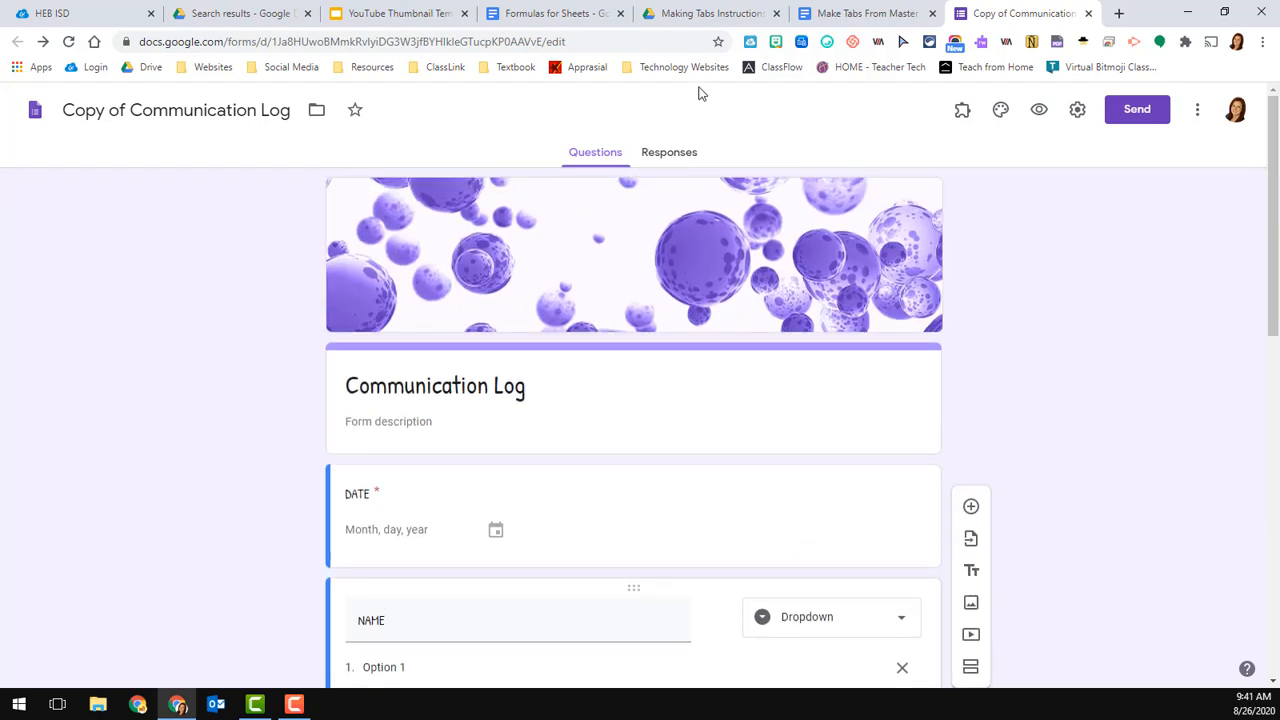
left_click(672, 154)
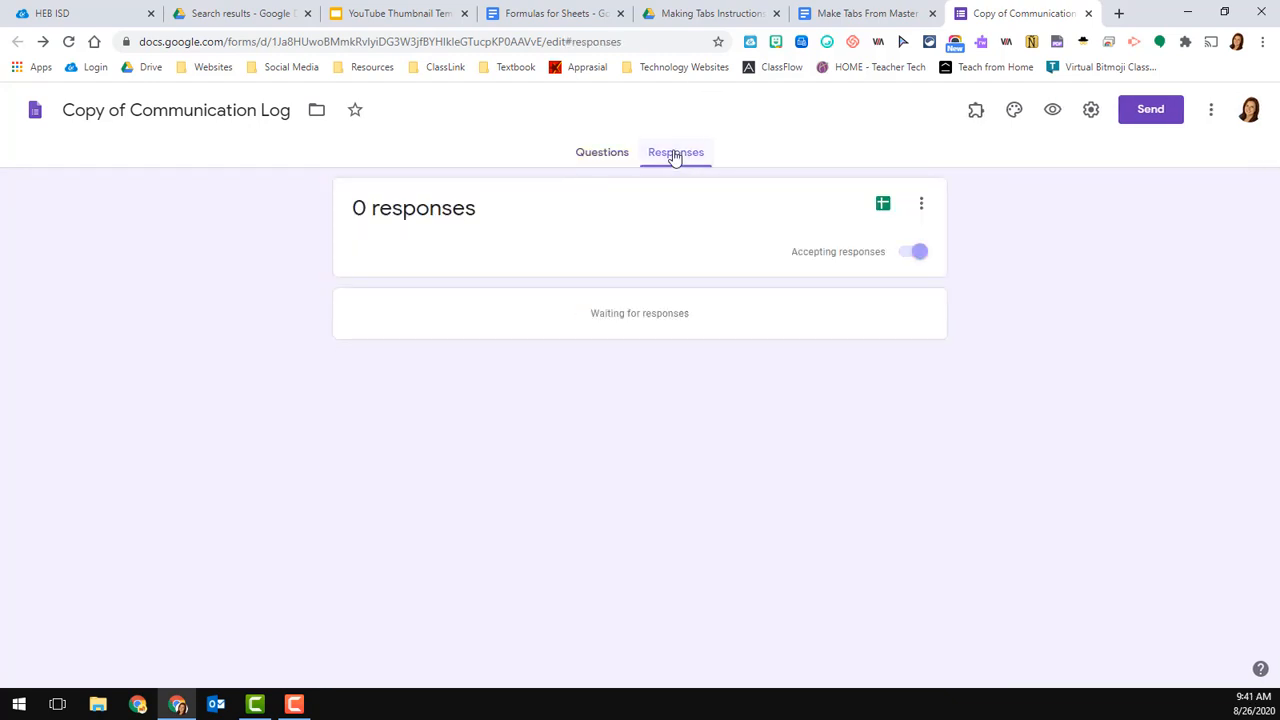
left_click(884, 207)
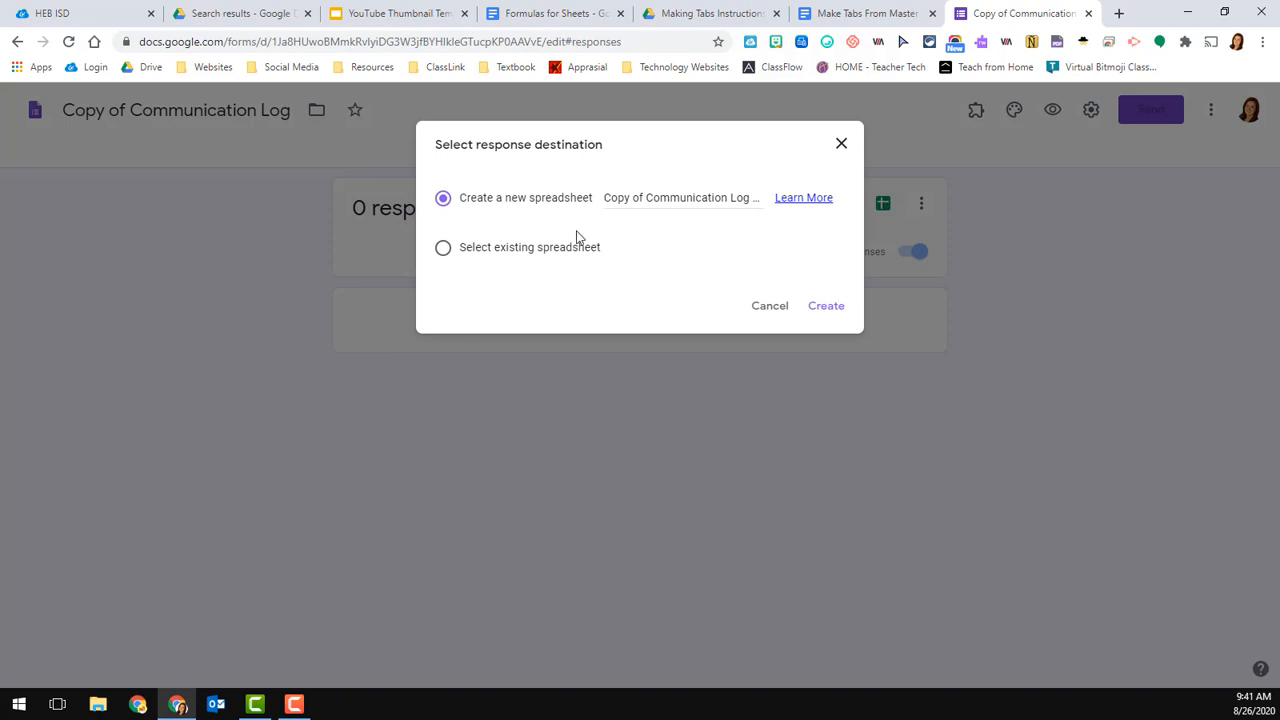
left_click(816, 312)
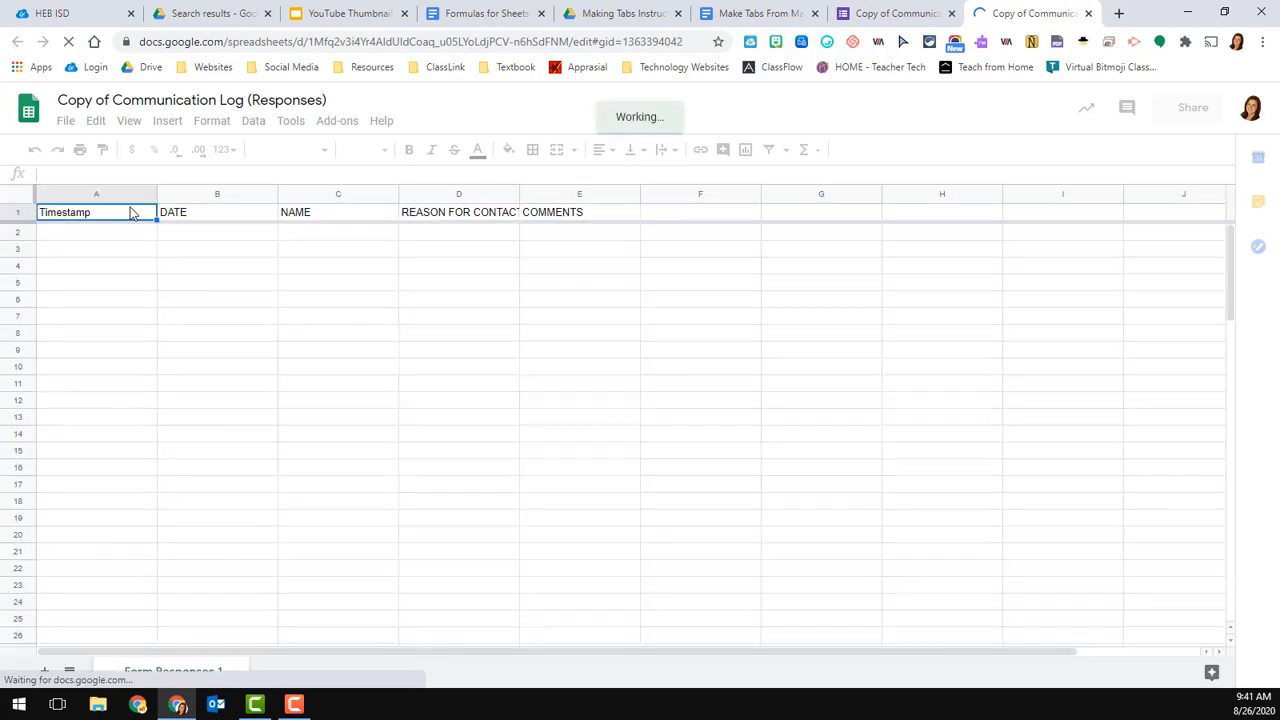
Review the DATE, NAME, REASON FOR CONTACT and COMMENTS columns in the response sheet
left_click(186, 196)
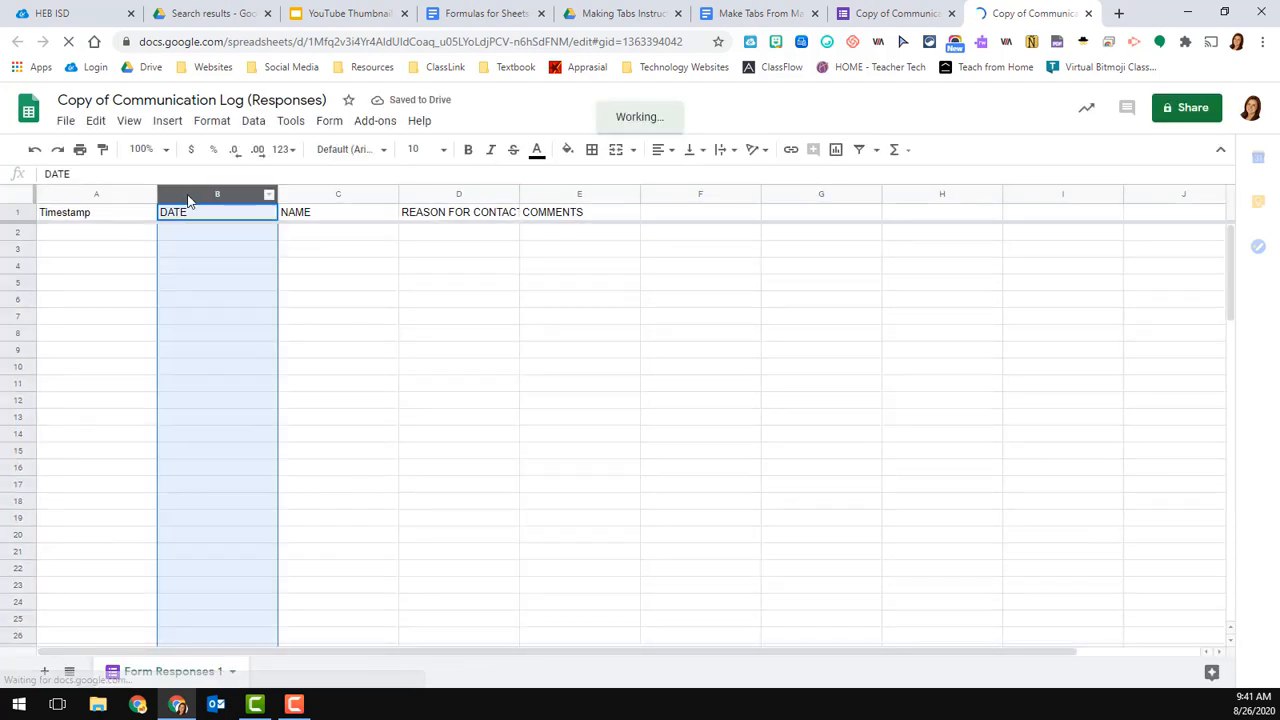
left_click(312, 192)
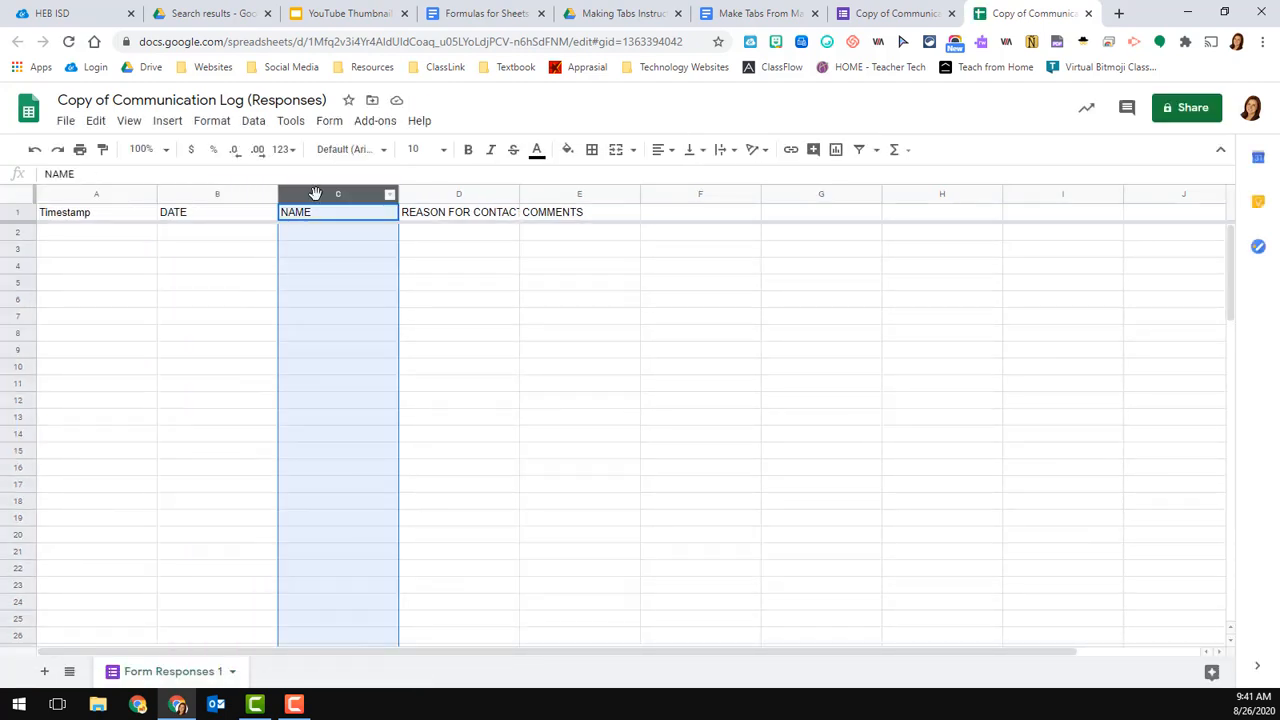
left_click(449, 197)
left_click(562, 195)
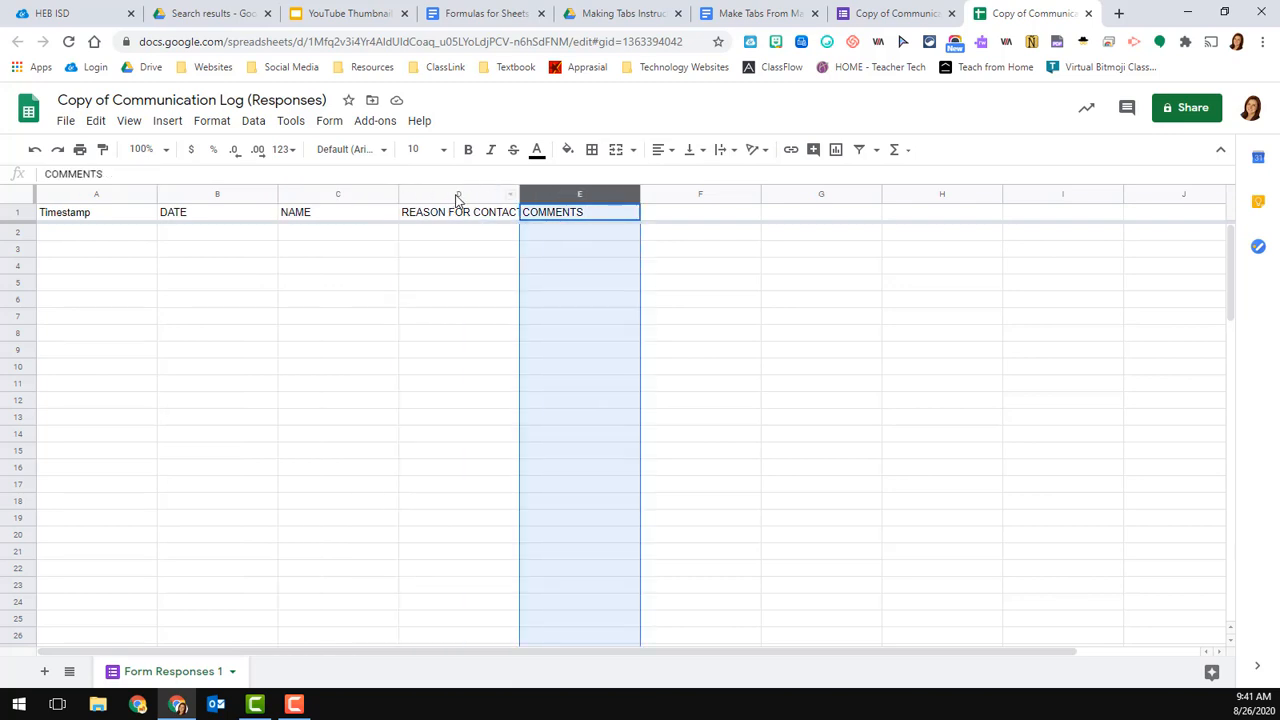
left_click(482, 194)
left_click(586, 193)
left_click(313, 236)
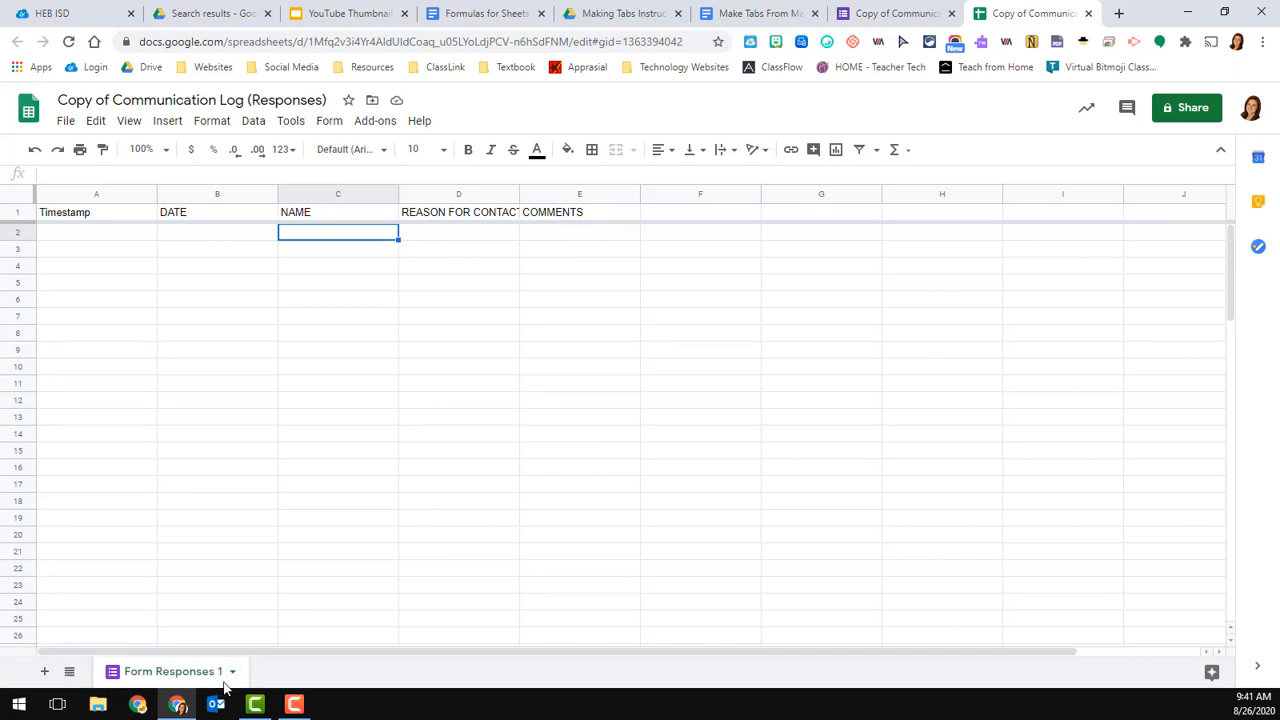
Add a new sheet to the responses spreadsheet and rename it Option 1
left_click(44, 671)
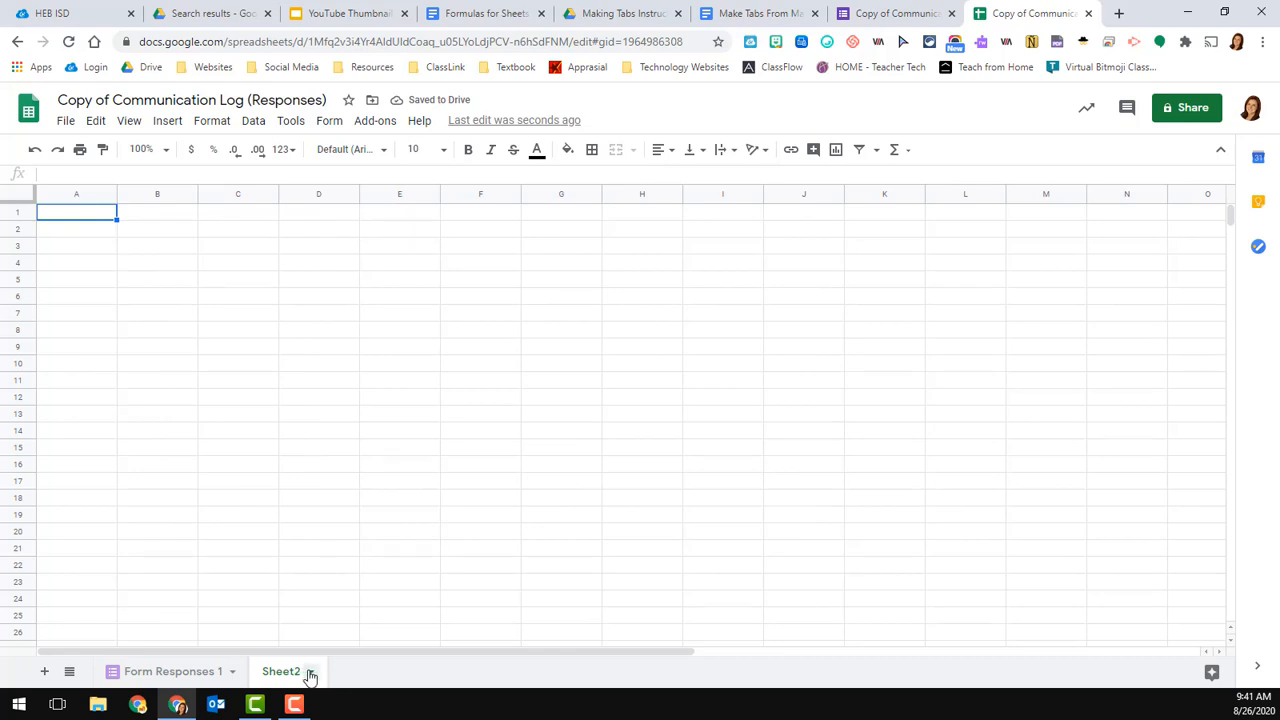
left_click(310, 672)
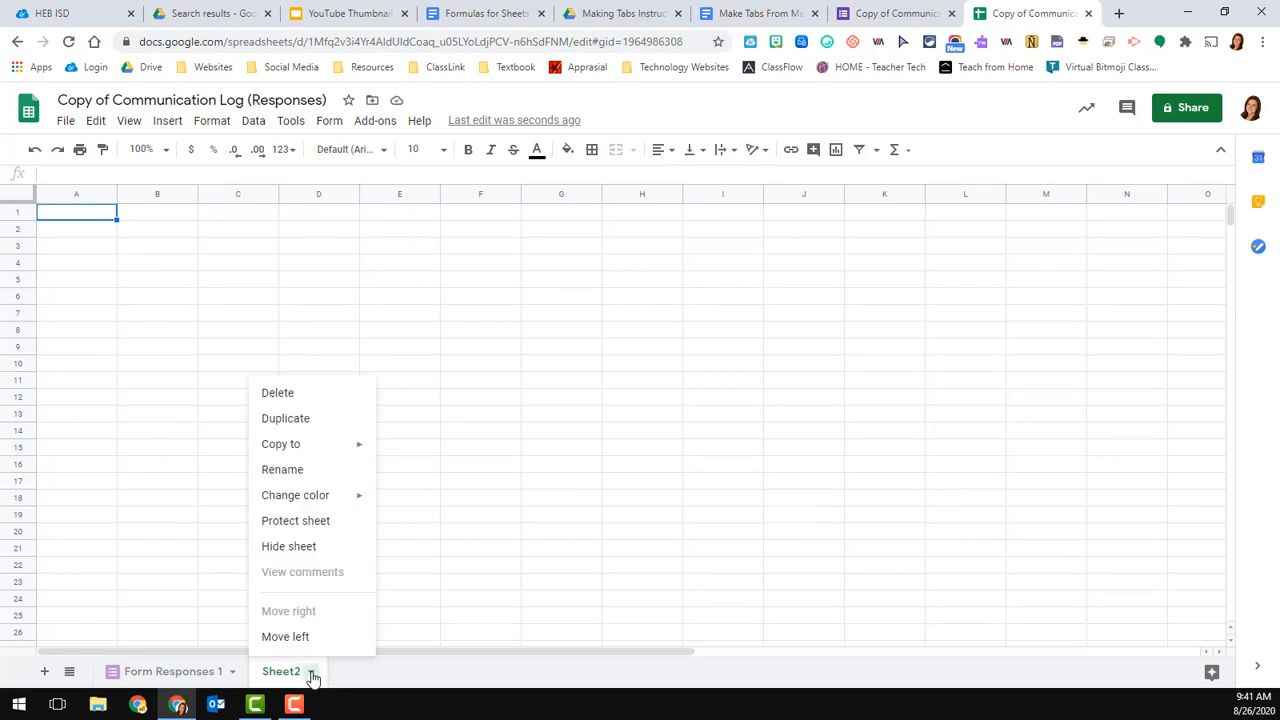
left_click(300, 472)
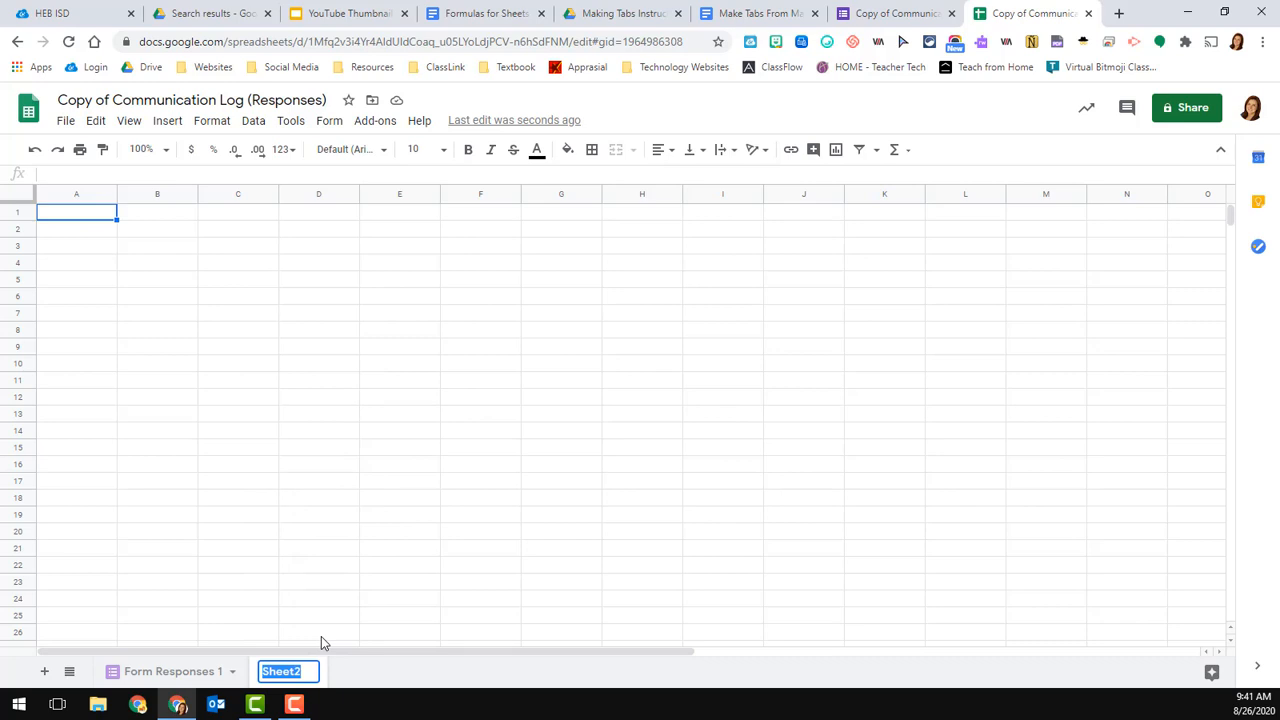
type("Option 1")
key("Return")
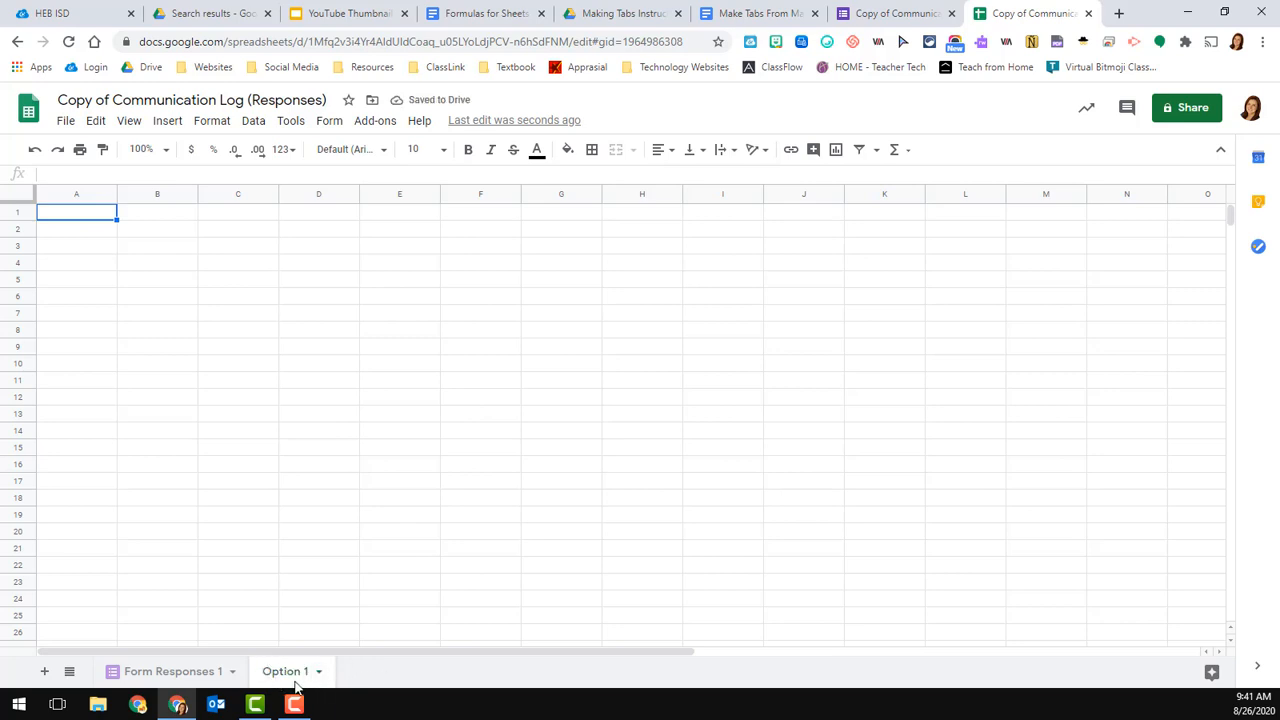
Check the dropdown choices of the NAME question in the Communication Log form
left_click(895, 15)
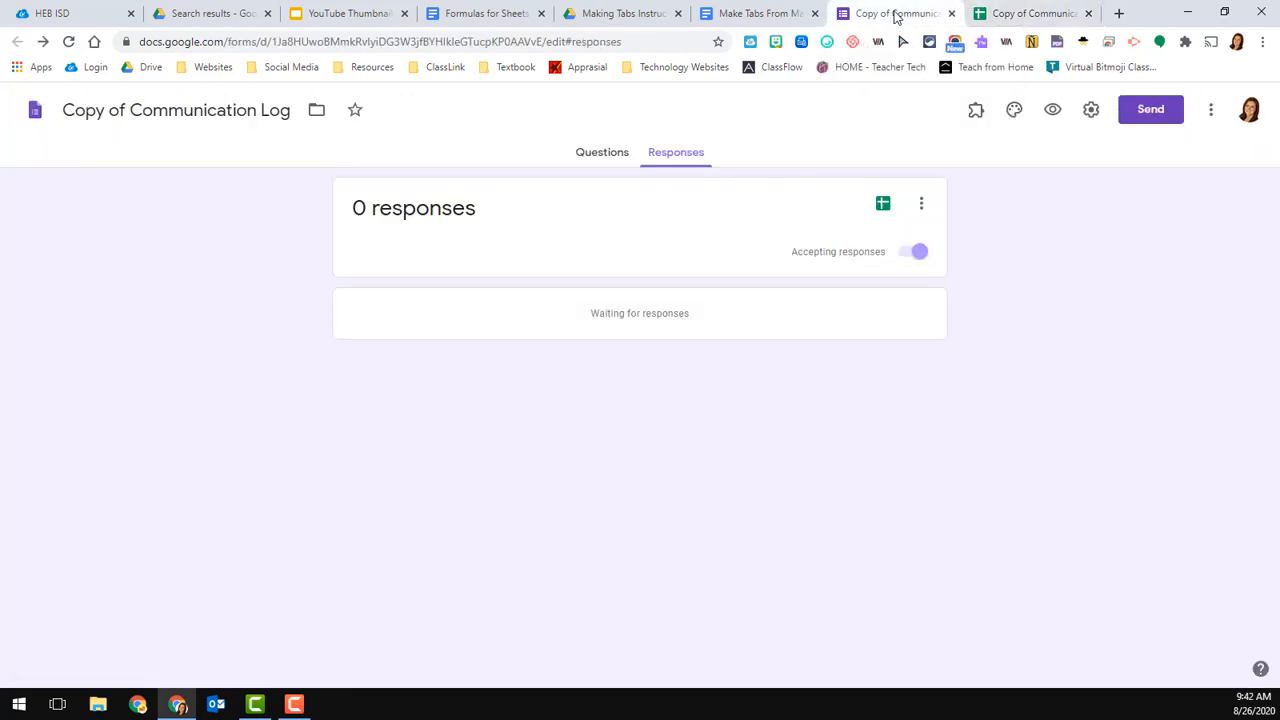
left_click(598, 155)
scroll(460, 550, "down", 3)
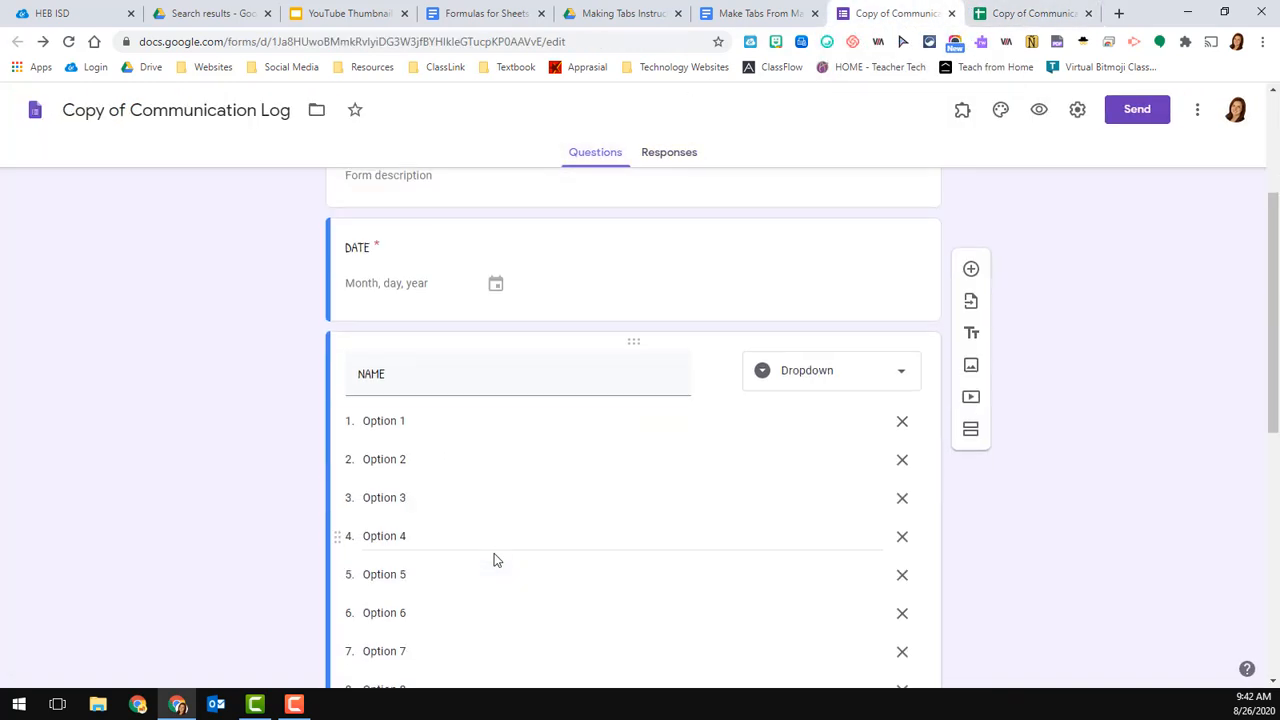
scroll(495, 560, "down", 3)
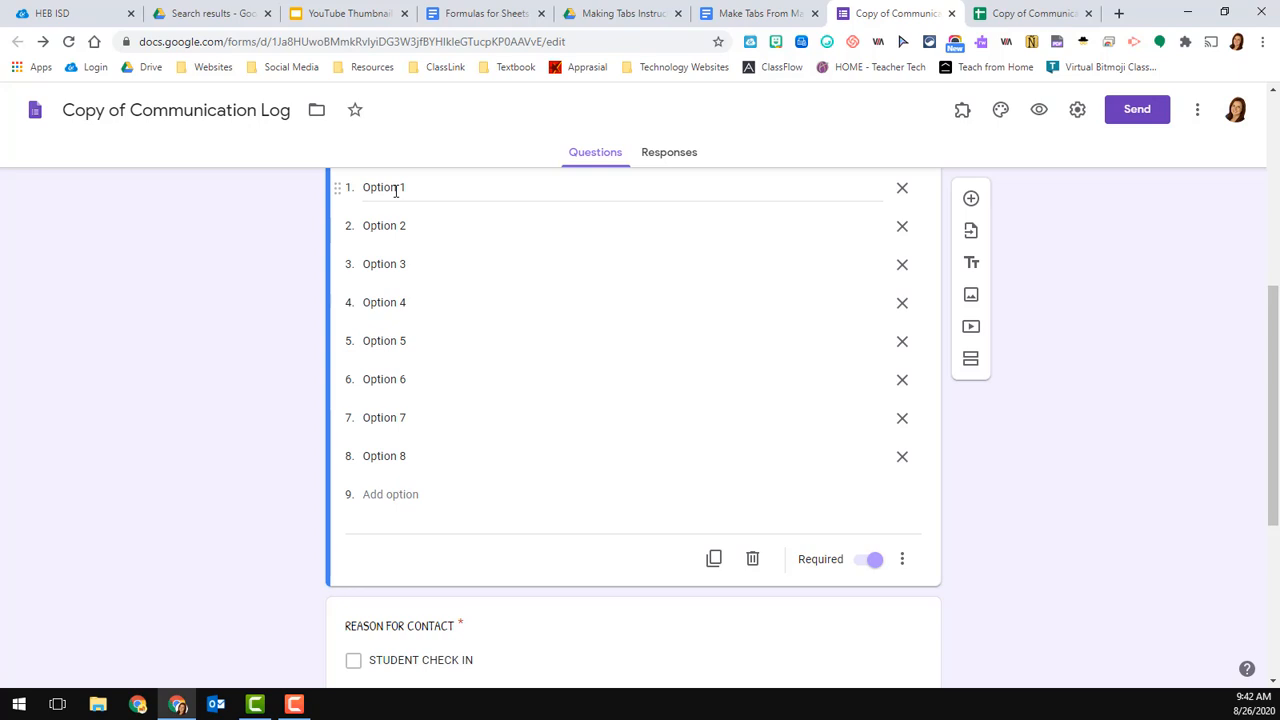
In the responses spreadsheet, copy the Form Responses 1 header row into row 1 of Option 1 and widen the REASON FOR CONTACT column
left_click(1027, 13)
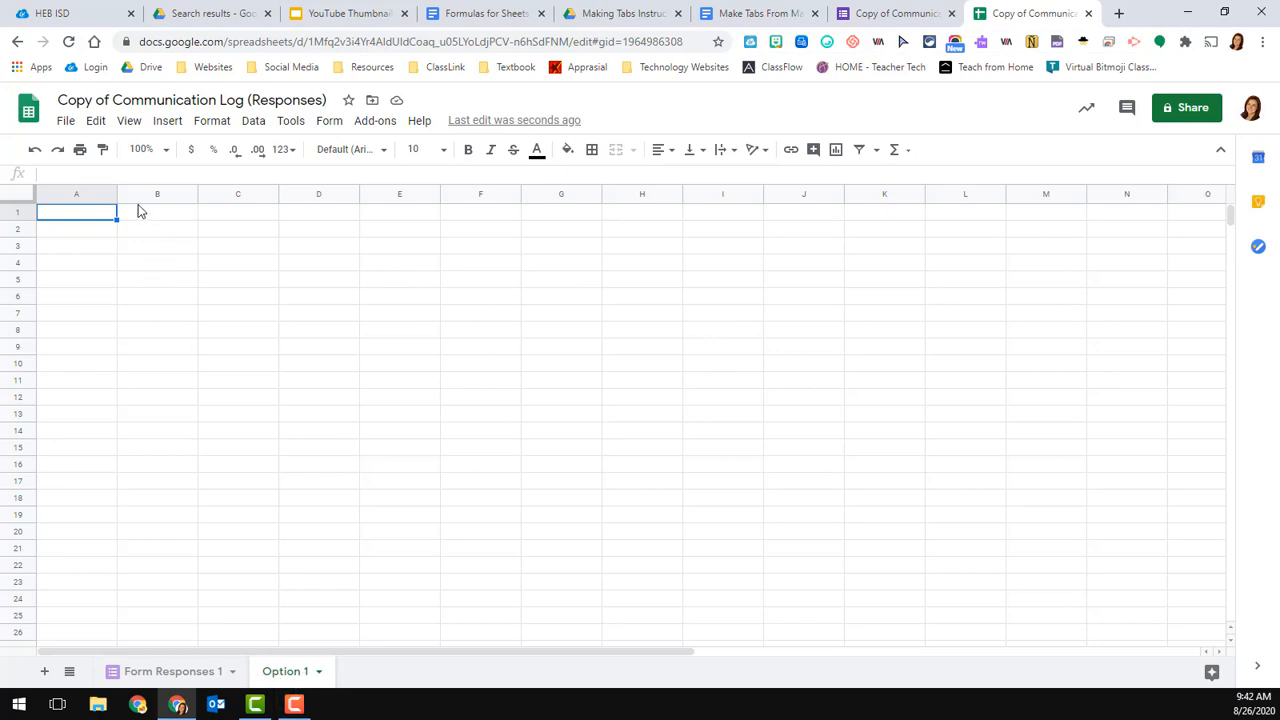
left_click(170, 674)
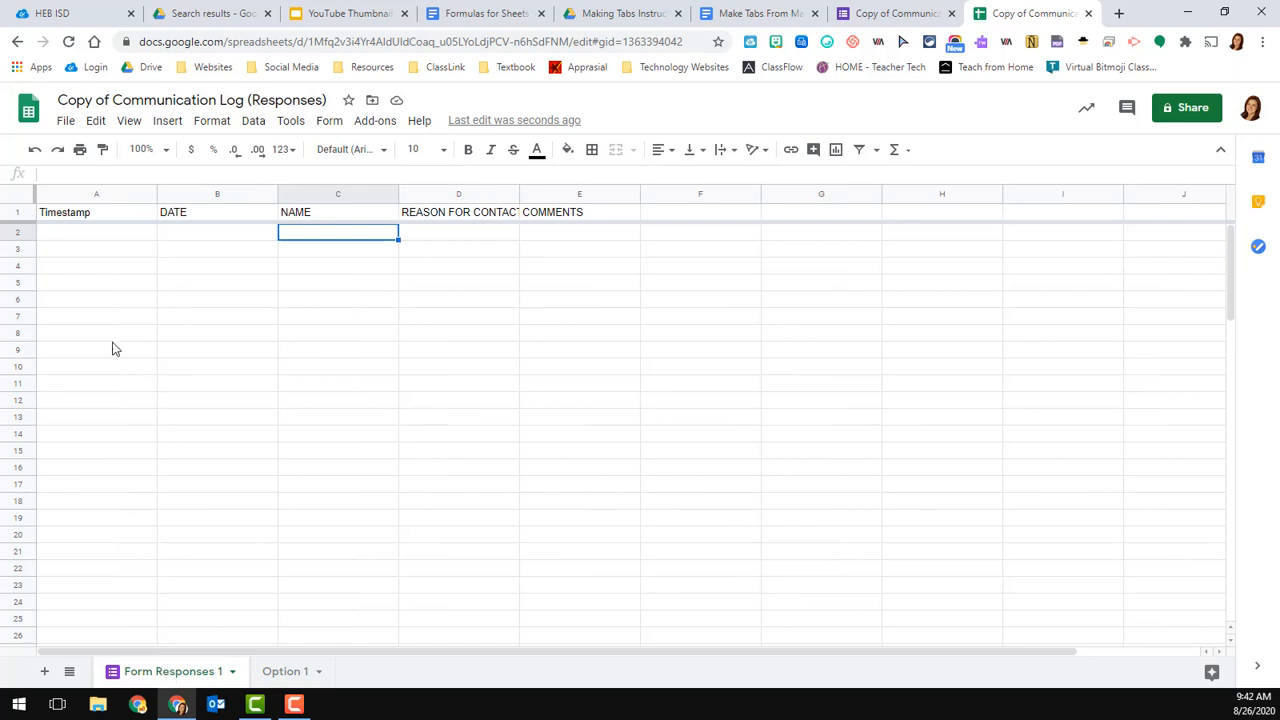
left_click(20, 212)
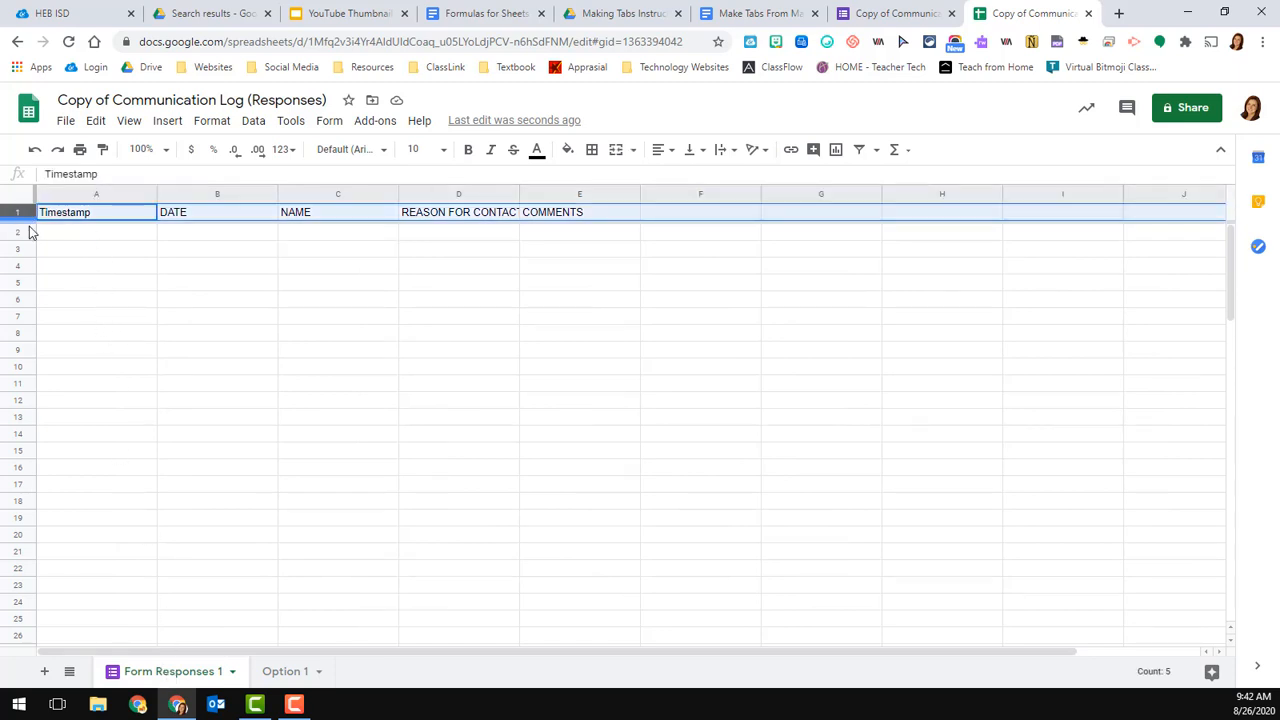
key("ctrl+c")
left_click(285, 671)
key("ctrl+v")
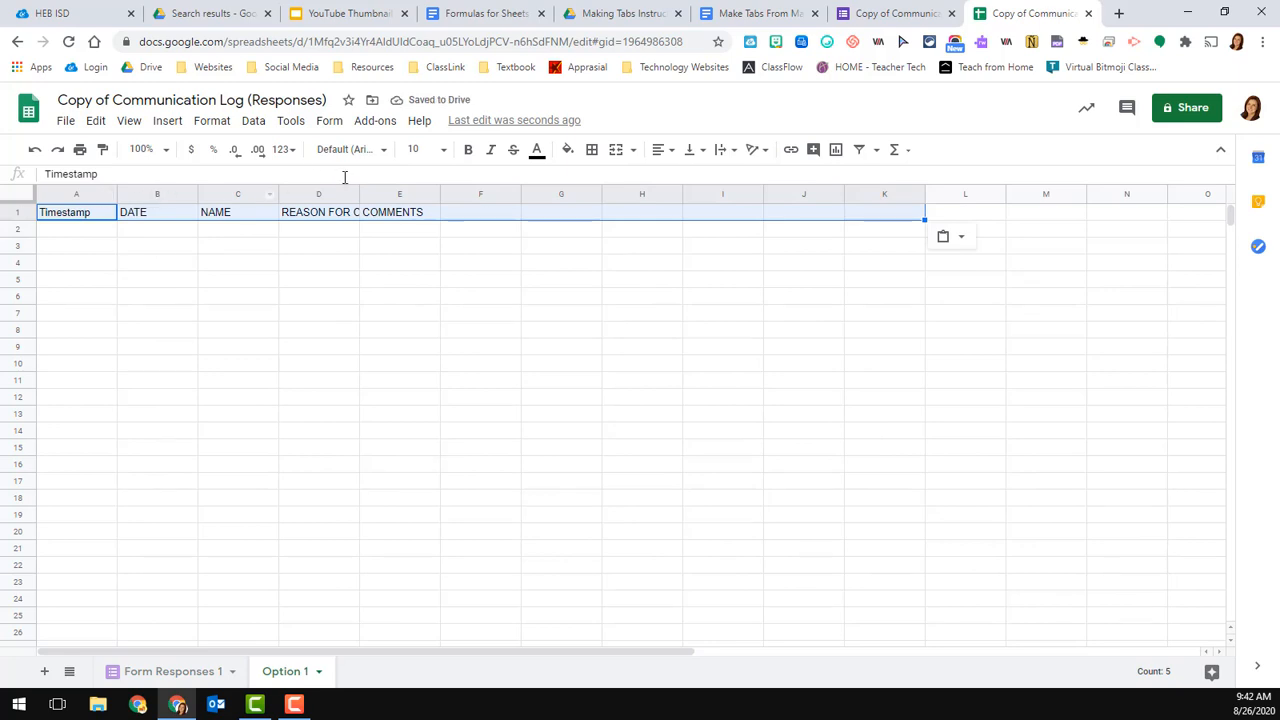
left_click_drag(355, 193, 430, 193)
left_click(551, 249)
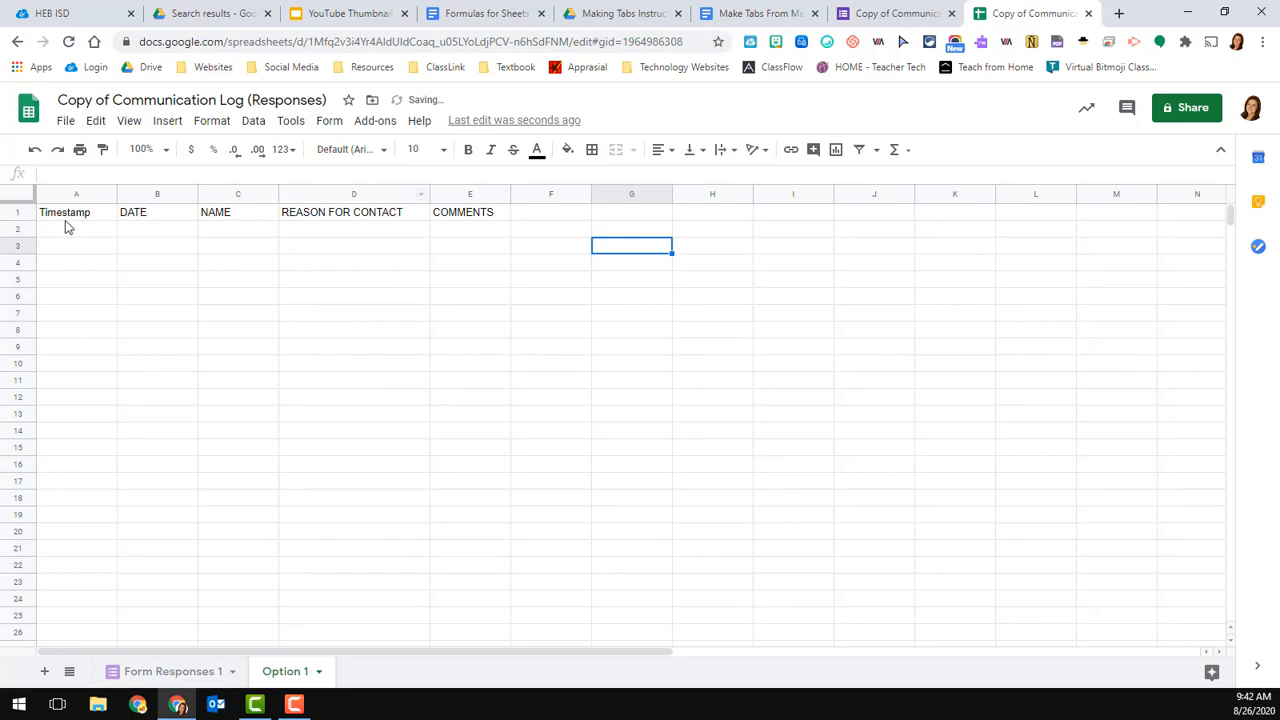
Make the header cells A1:E1 on the Option 1 sheet bold with a light gray fill
left_click_drag(51, 211, 463, 205)
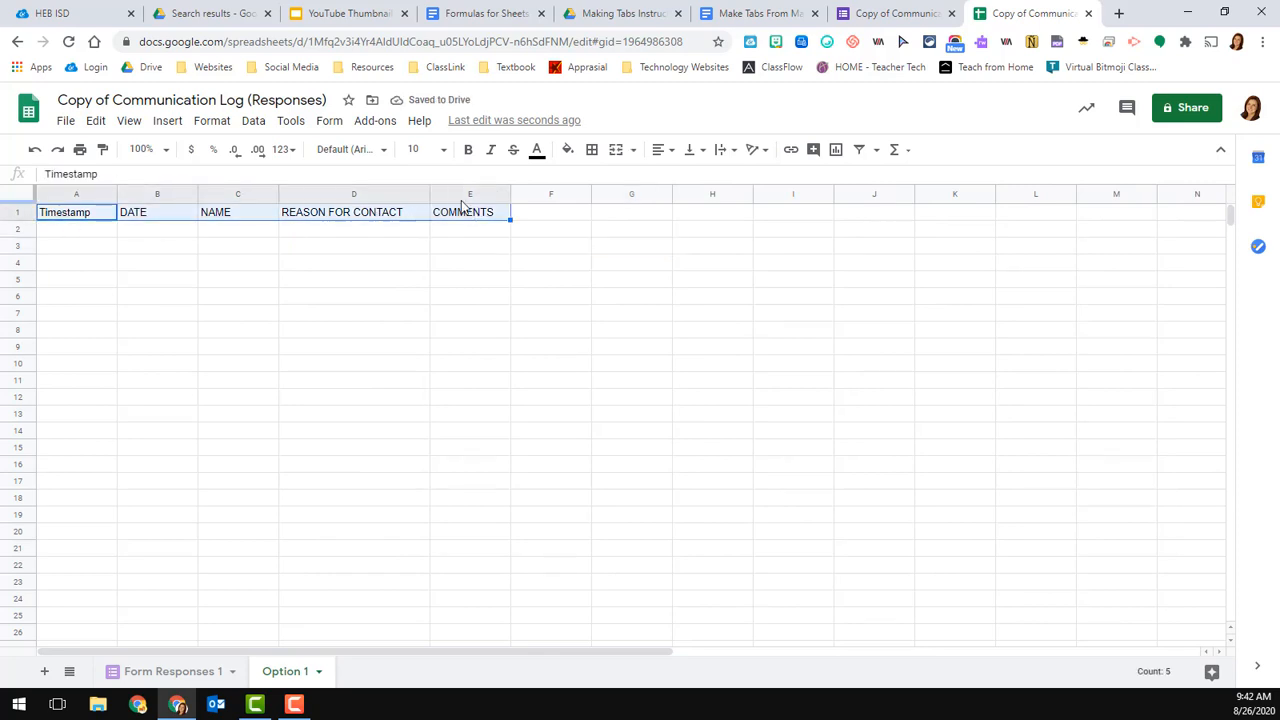
left_click(568, 150)
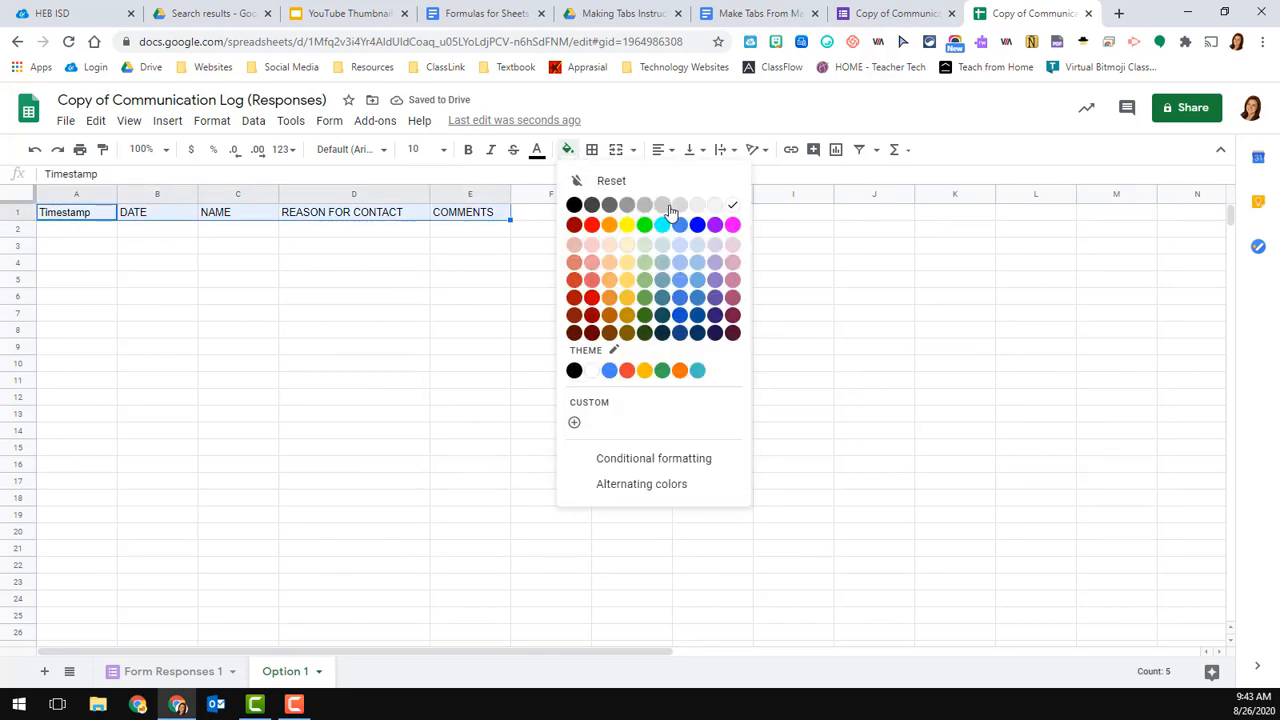
left_click(670, 212)
left_click(468, 150)
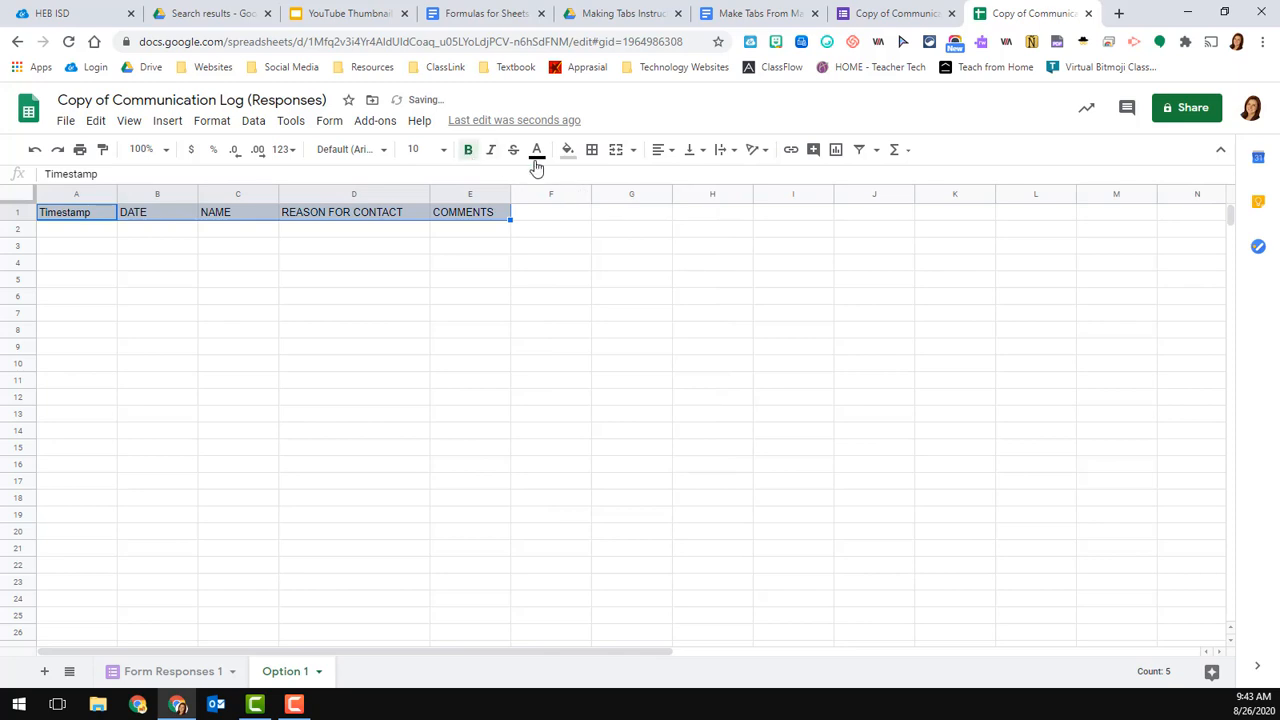
left_click(568, 150)
left_click(678, 208)
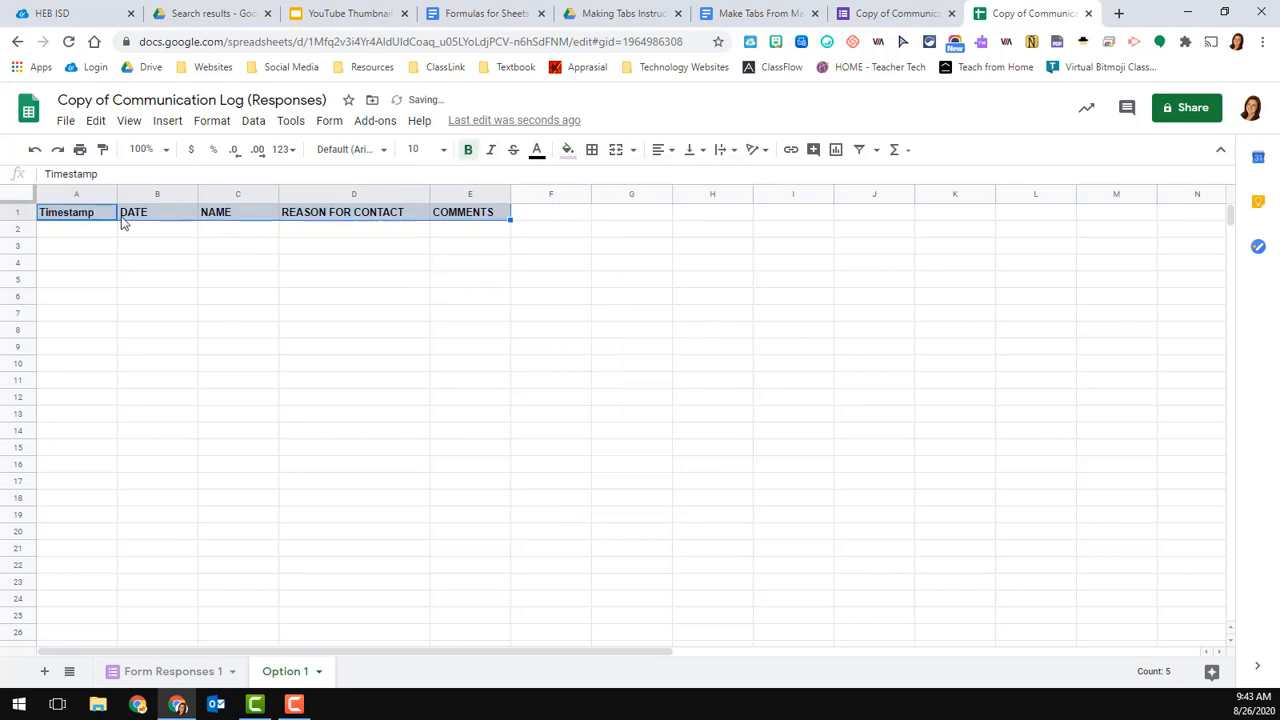
Add borders around all the header cells A1:E1 on the Option 1 sheet
left_click_drag(78, 216, 508, 214)
left_click(592, 150)
left_click(597, 180)
left_click(466, 268)
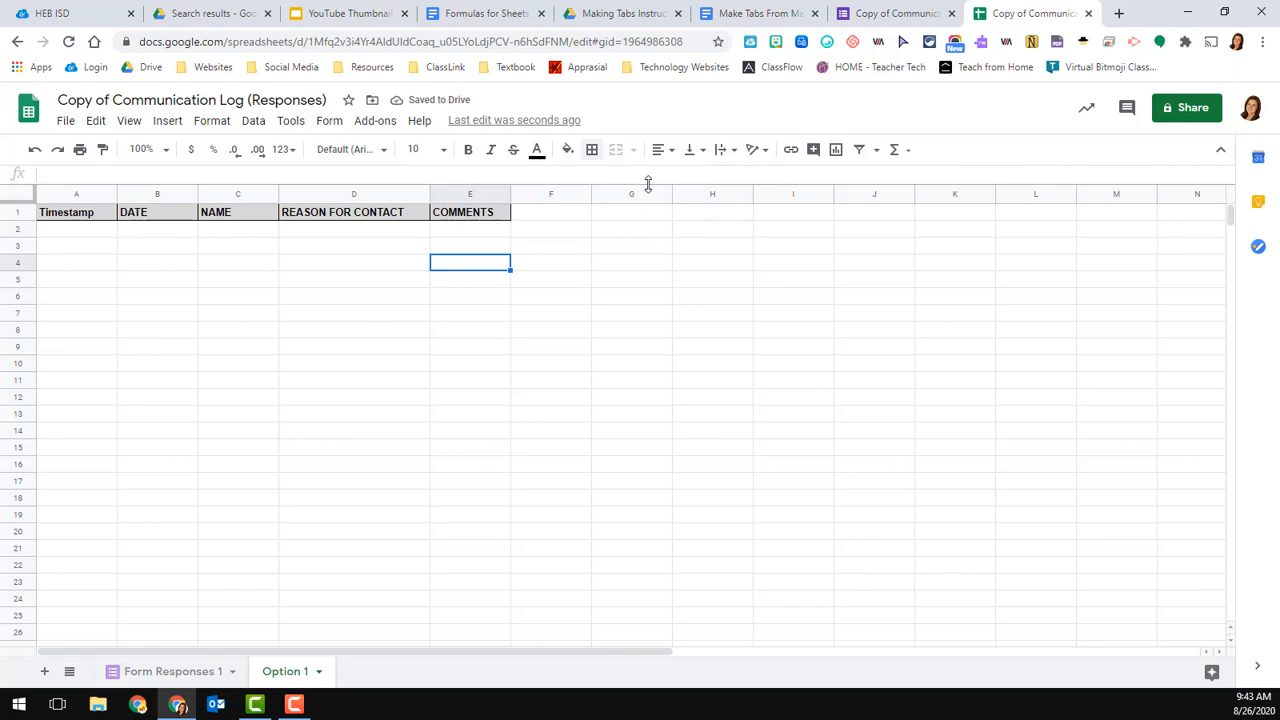
Copy the Iferror QUERY formula from the Make Tabs From Master document into cell A2 of the Option 1 sheet
left_click(77, 231)
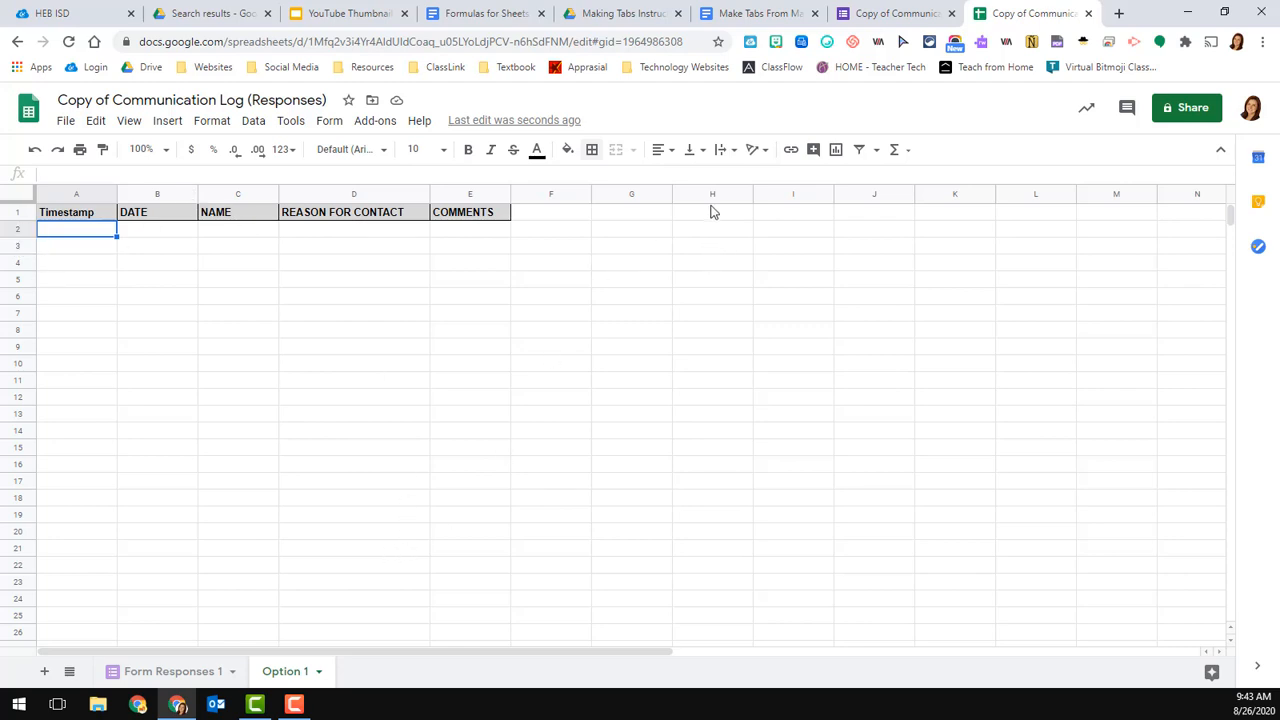
left_click(485, 15)
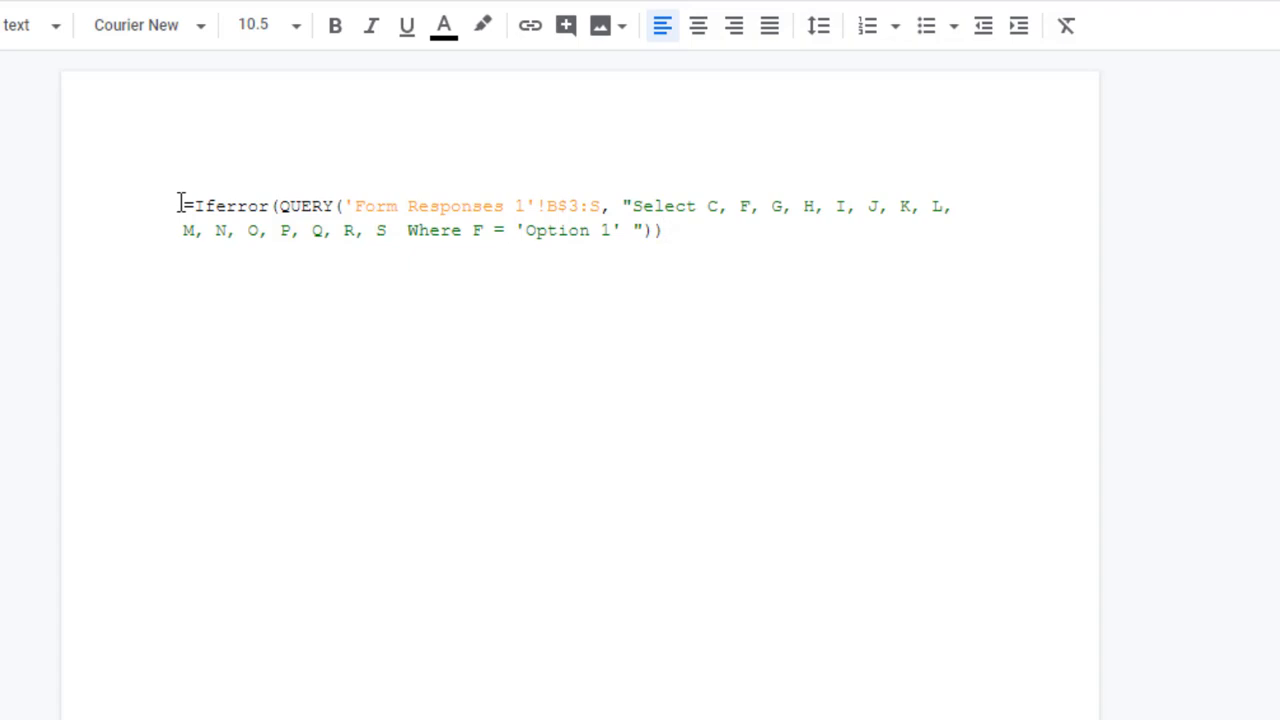
left_click_drag(183, 206, 672, 231)
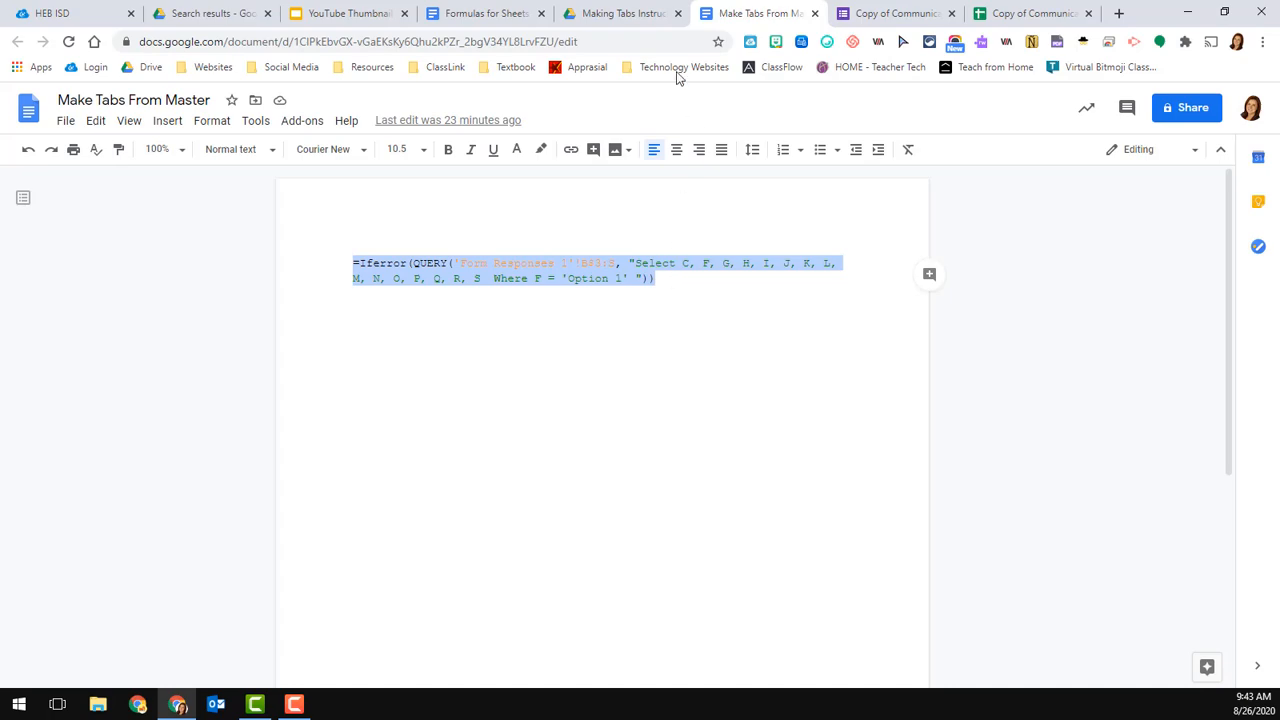
left_click(996, 14)
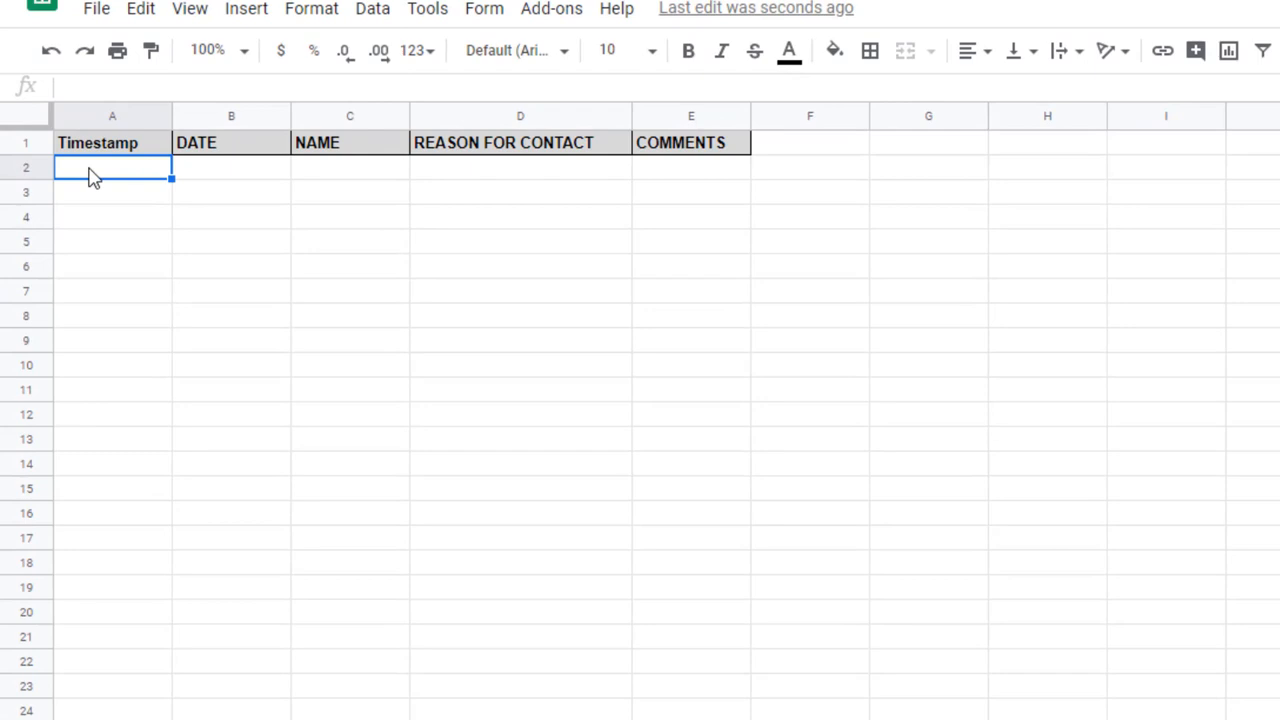
key("ctrl+v")
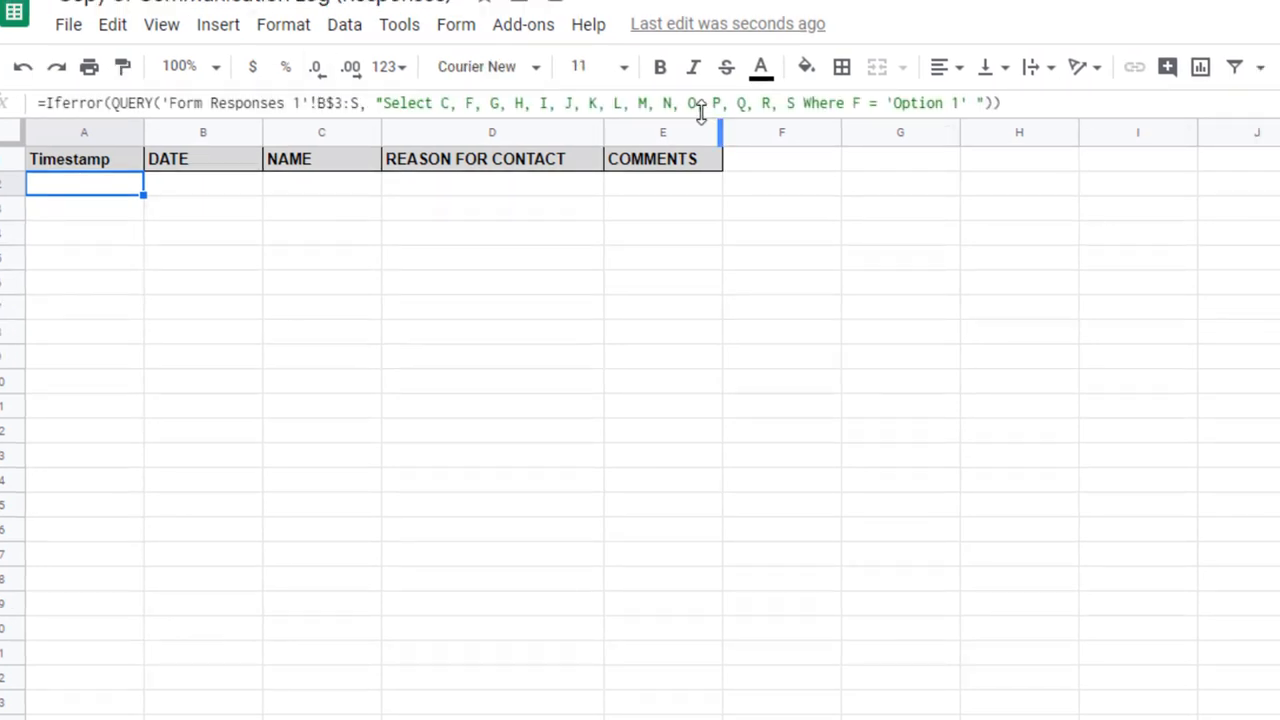
Set the start of the QUERY data range in the A2 formula to A$2
left_click(323, 103)
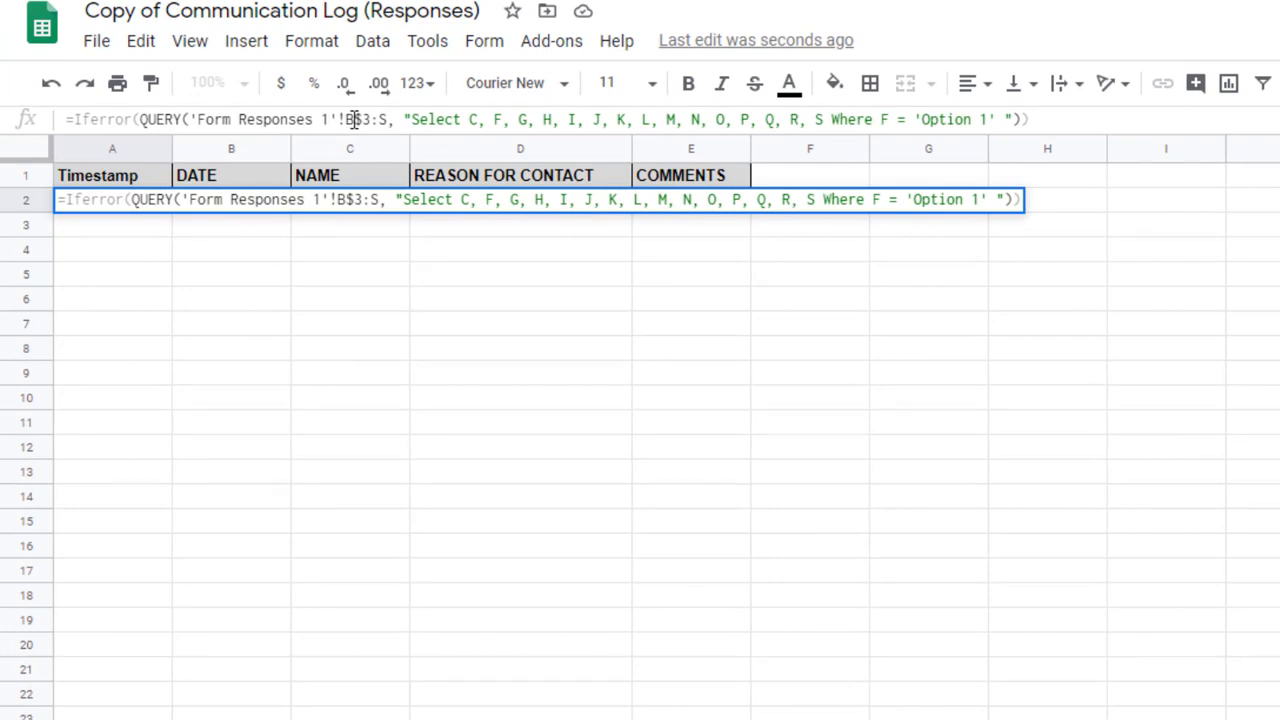
left_click_drag(346, 119, 354, 119)
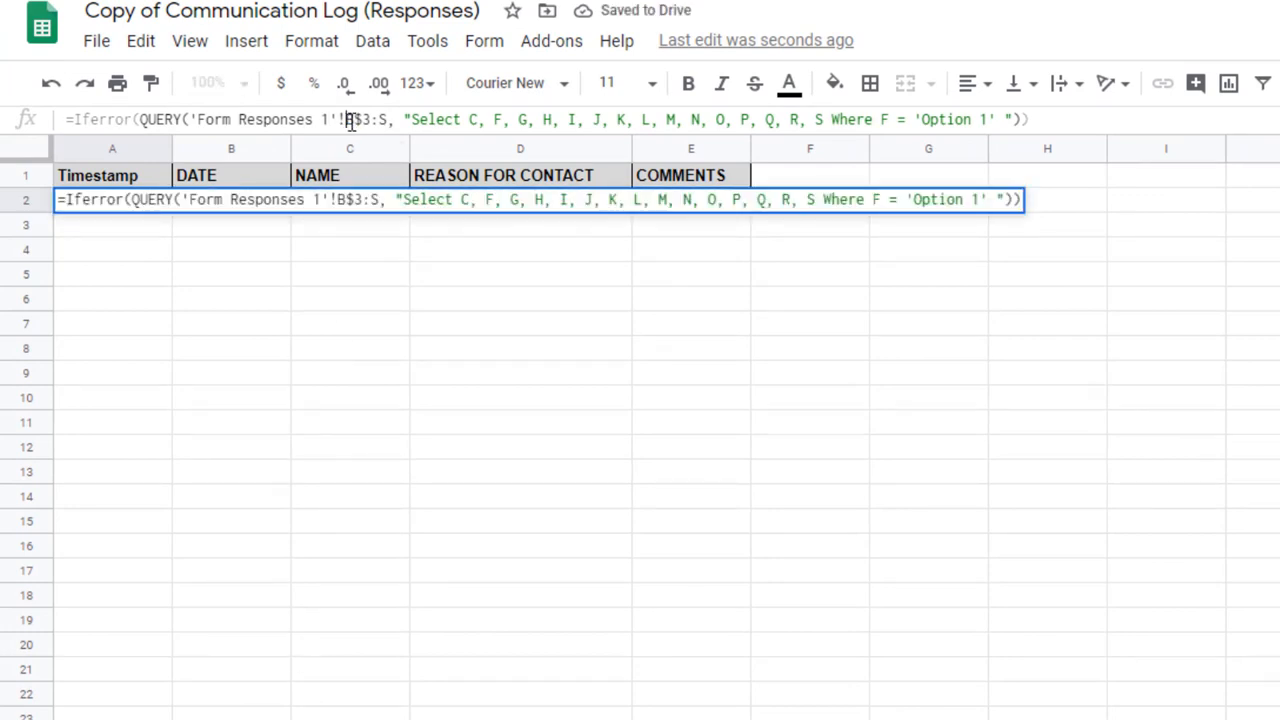
left_click_drag(347, 120, 372, 121)
type("A$")
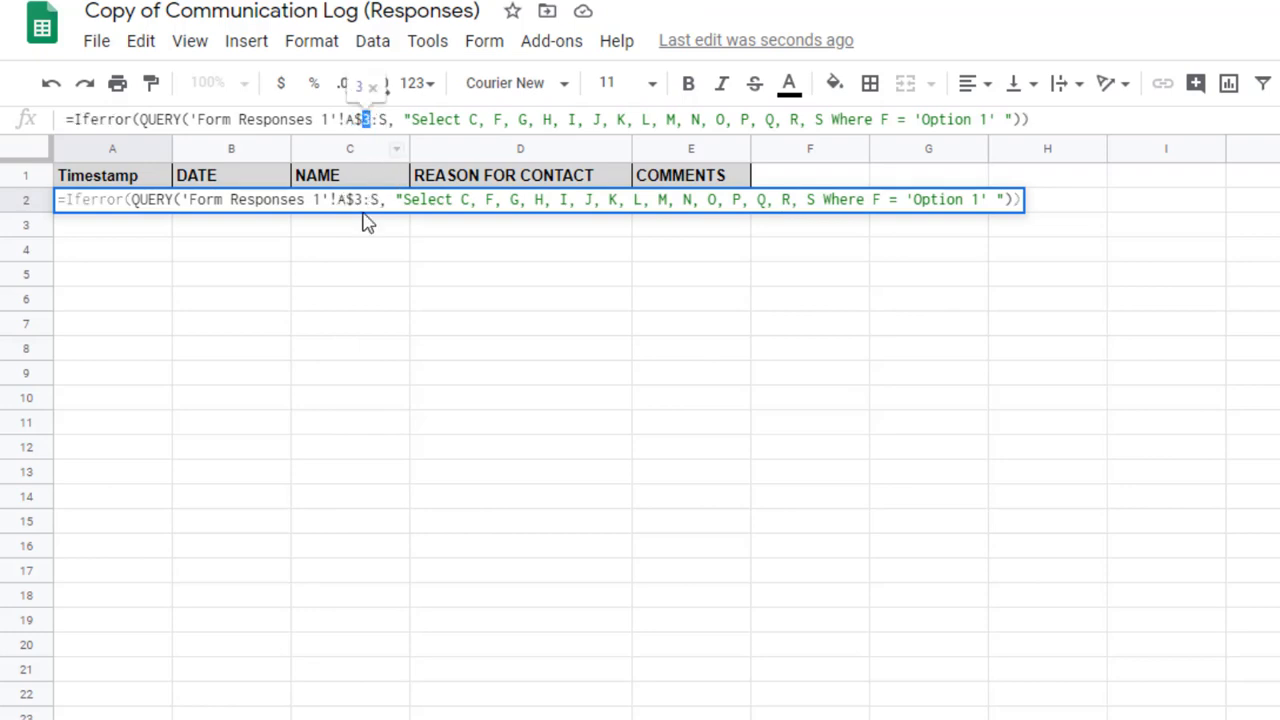
type("2")
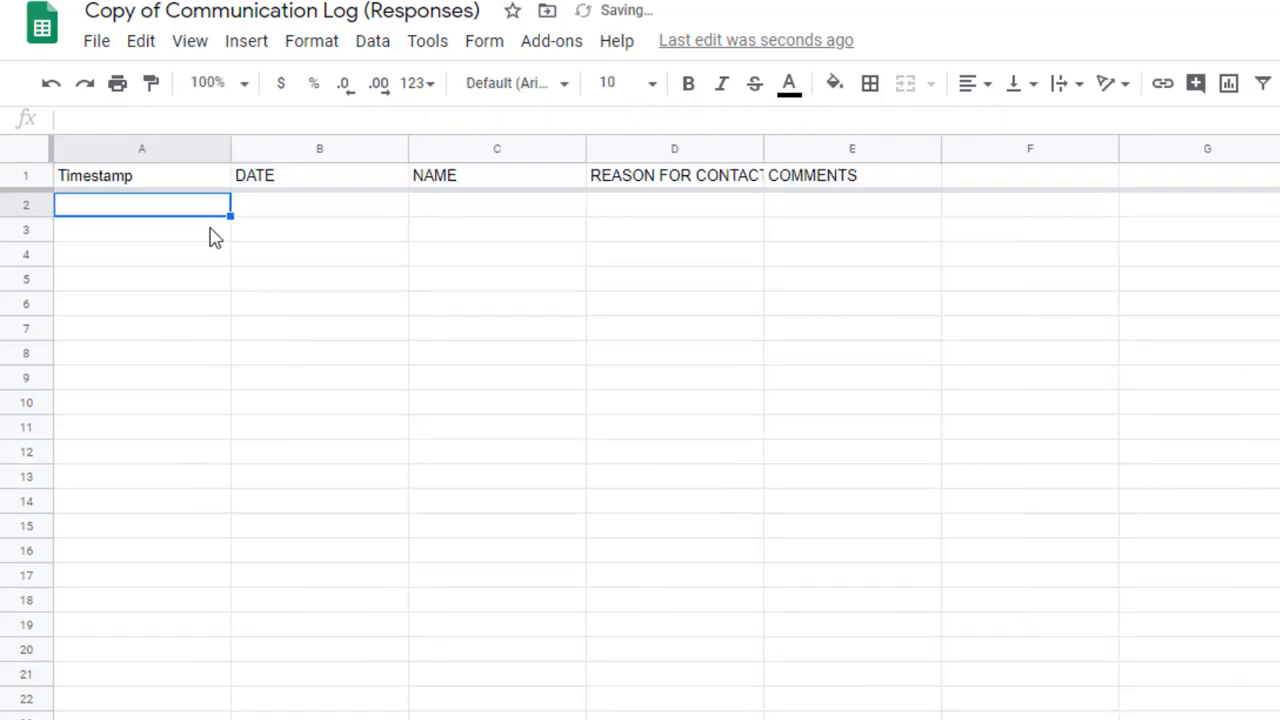
Check the last used column on Form Responses 1 and end the QUERY data range at column E
left_click(831, 155)
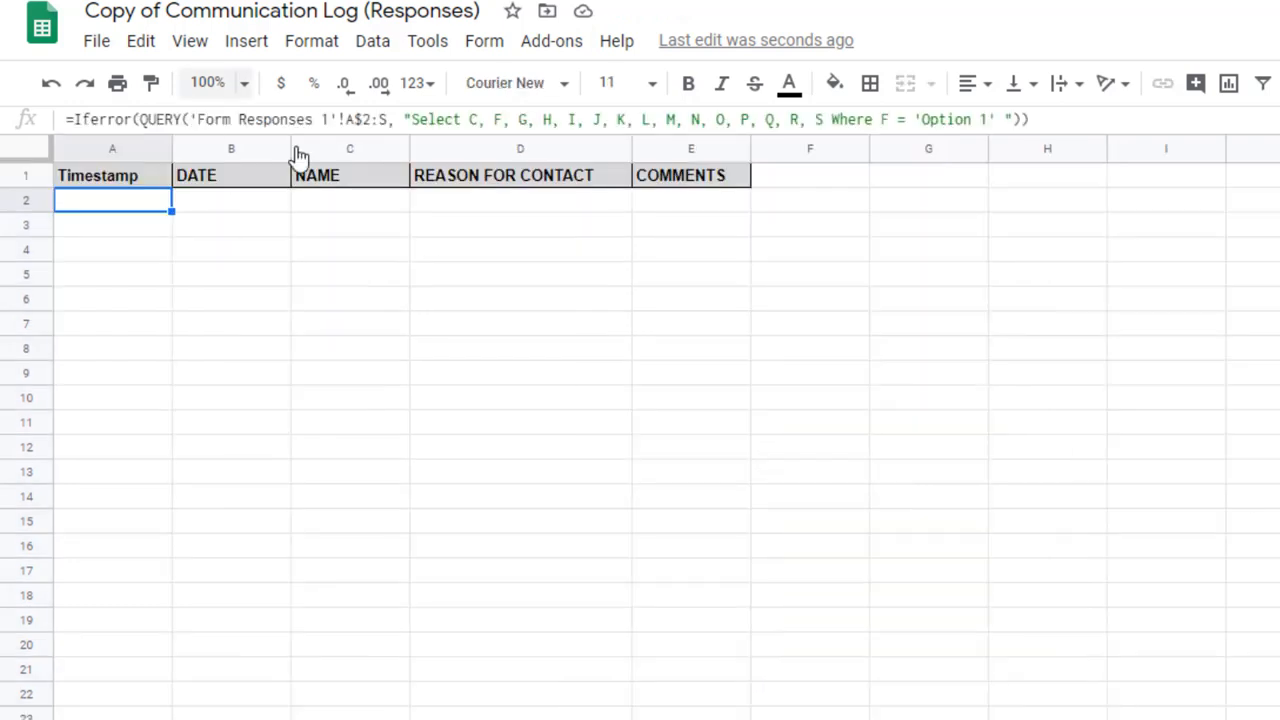
left_click(380, 119)
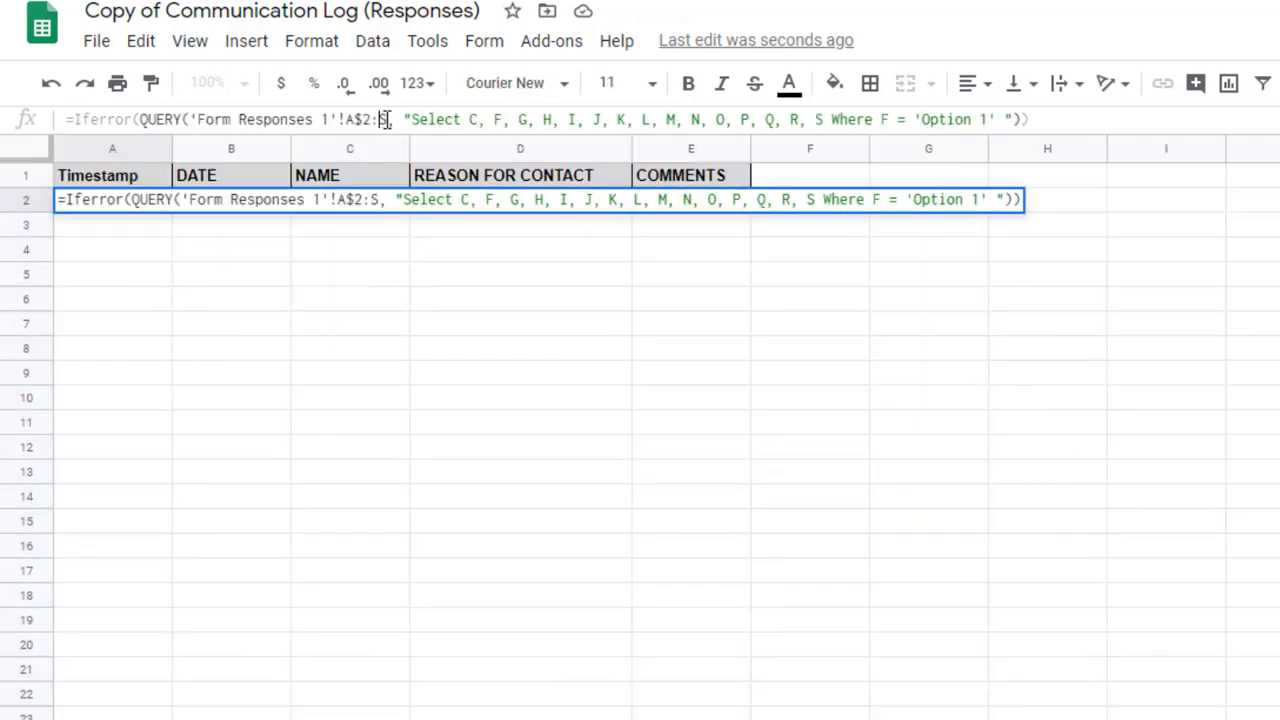
double_click(385, 119)
type("E")
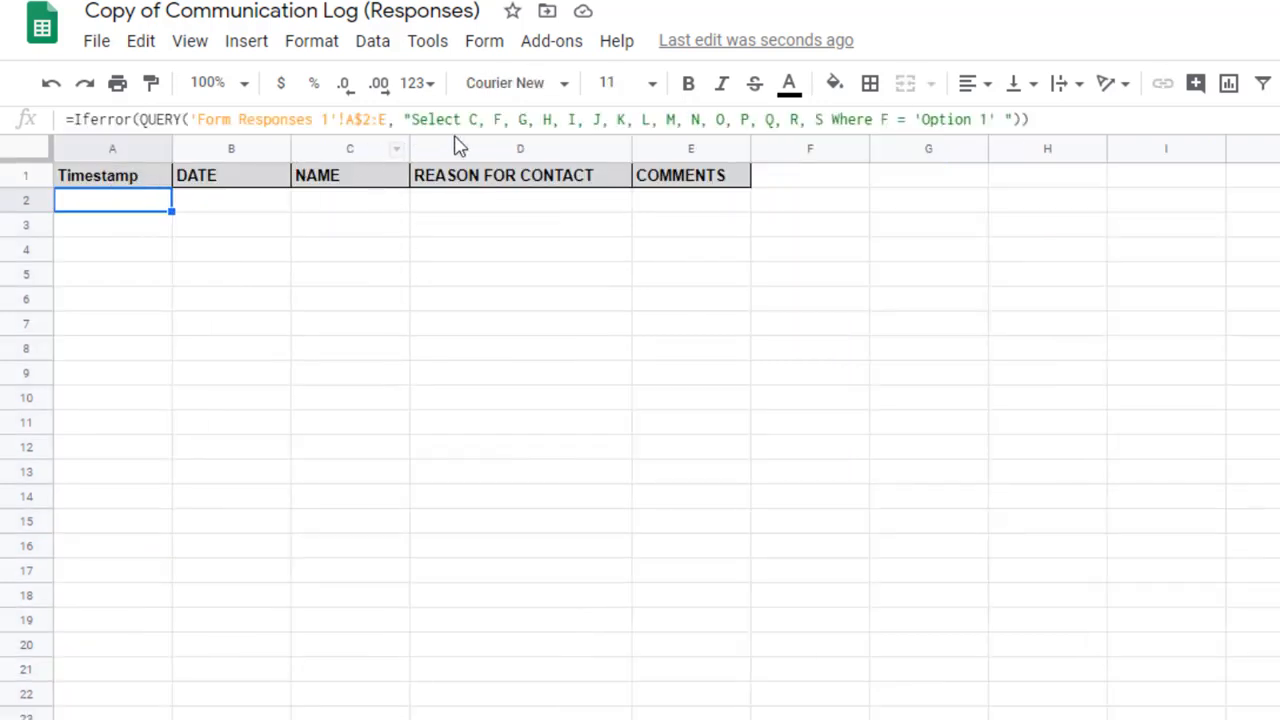
Replace the first five columns in the formula's Select list with A, B, C, D, E
left_click(471, 120)
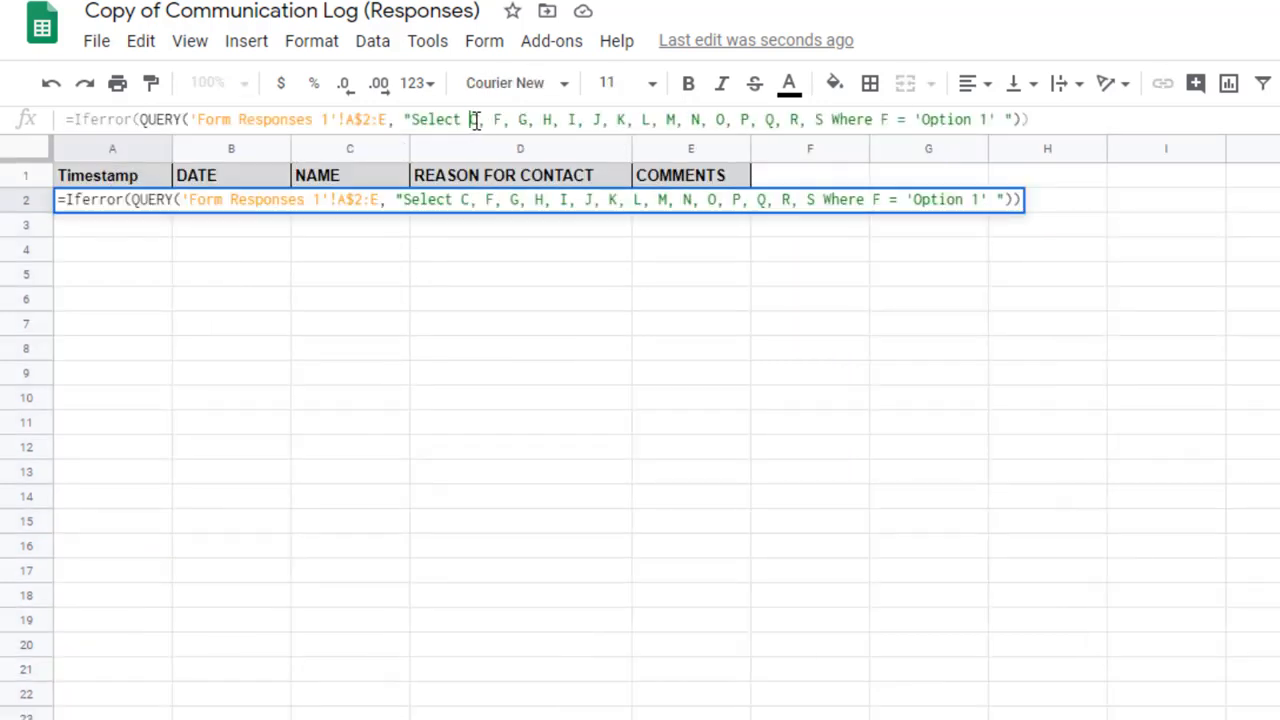
double_click(475, 120)
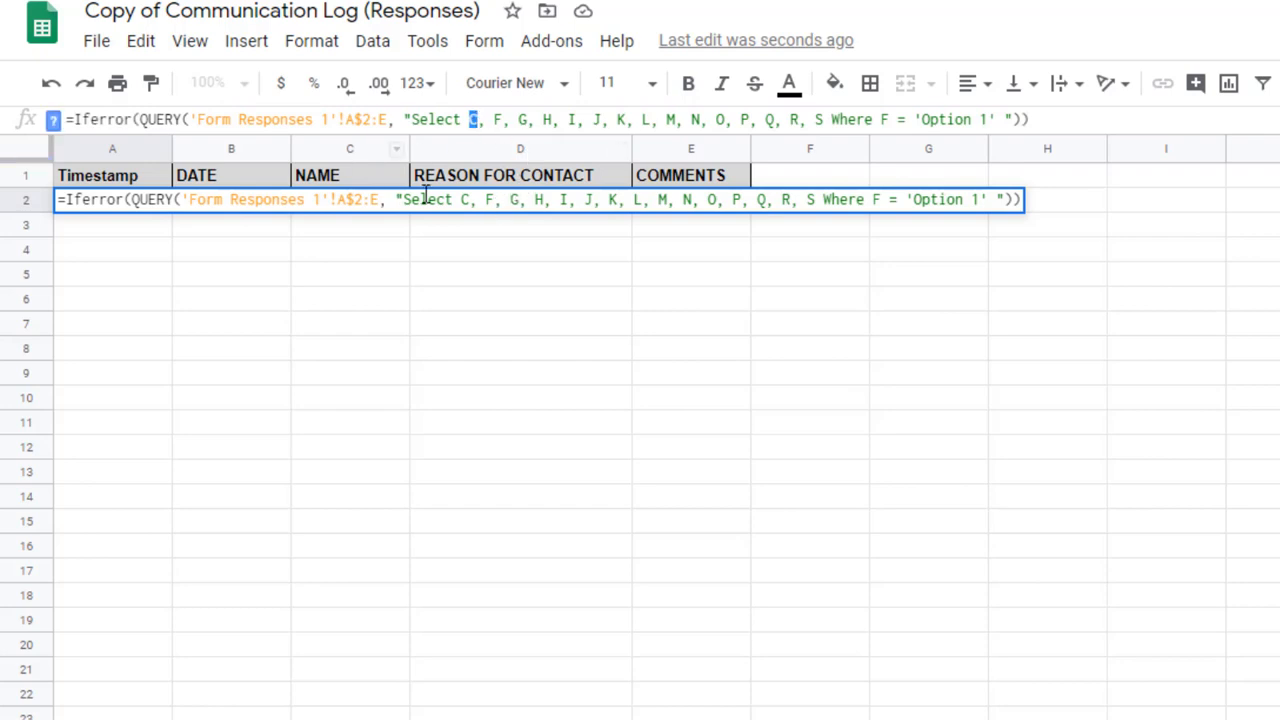
type("A")
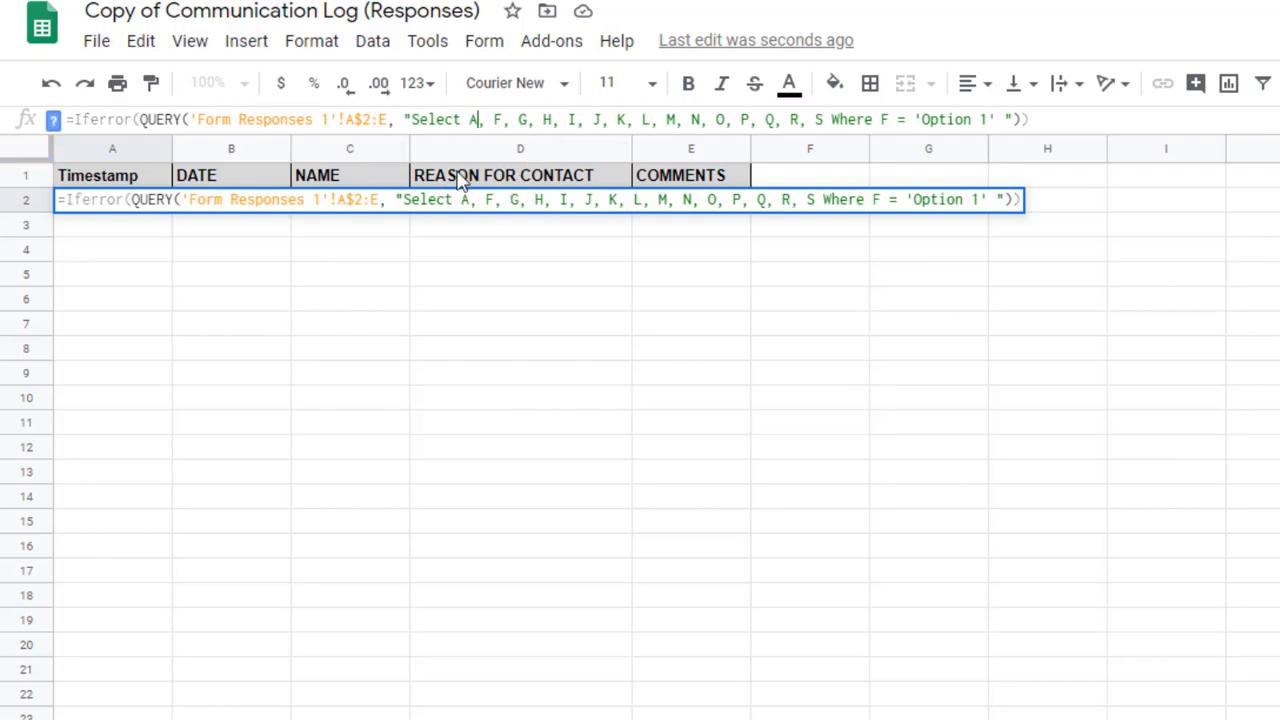
double_click(497, 120)
type("B")
double_click(522, 119)
type("C")
double_click(548, 119)
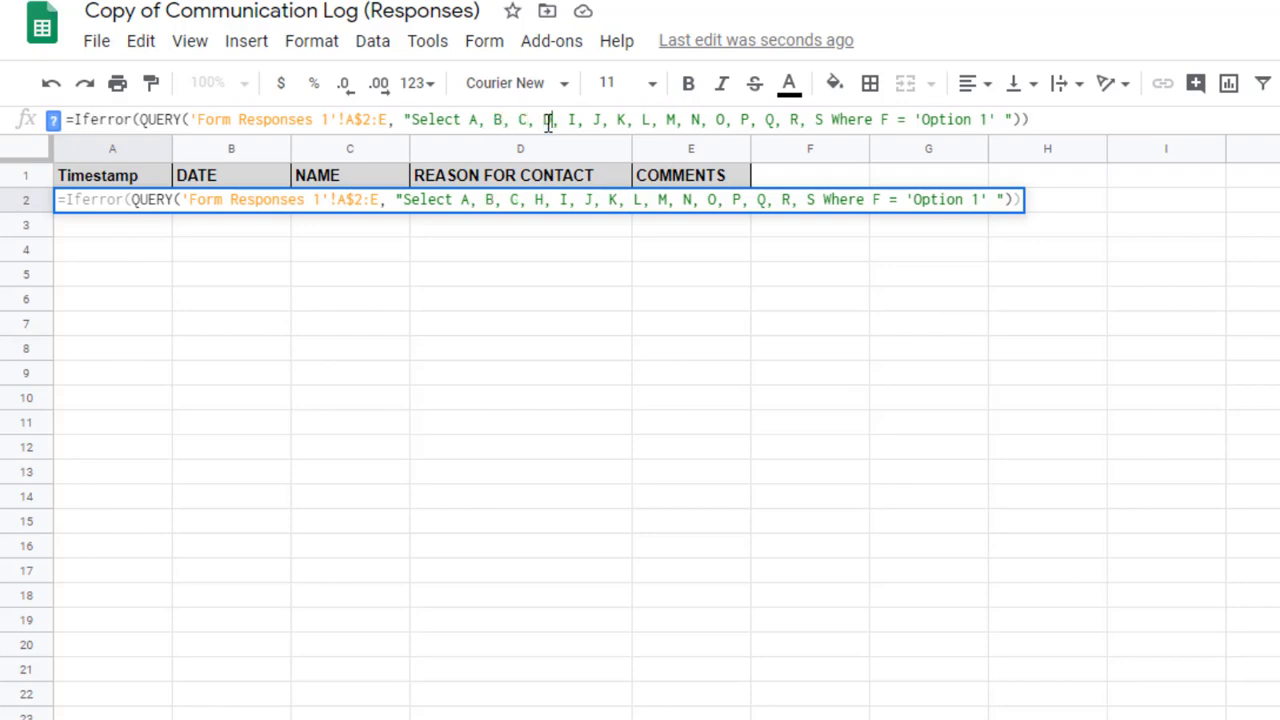
type("D, ")
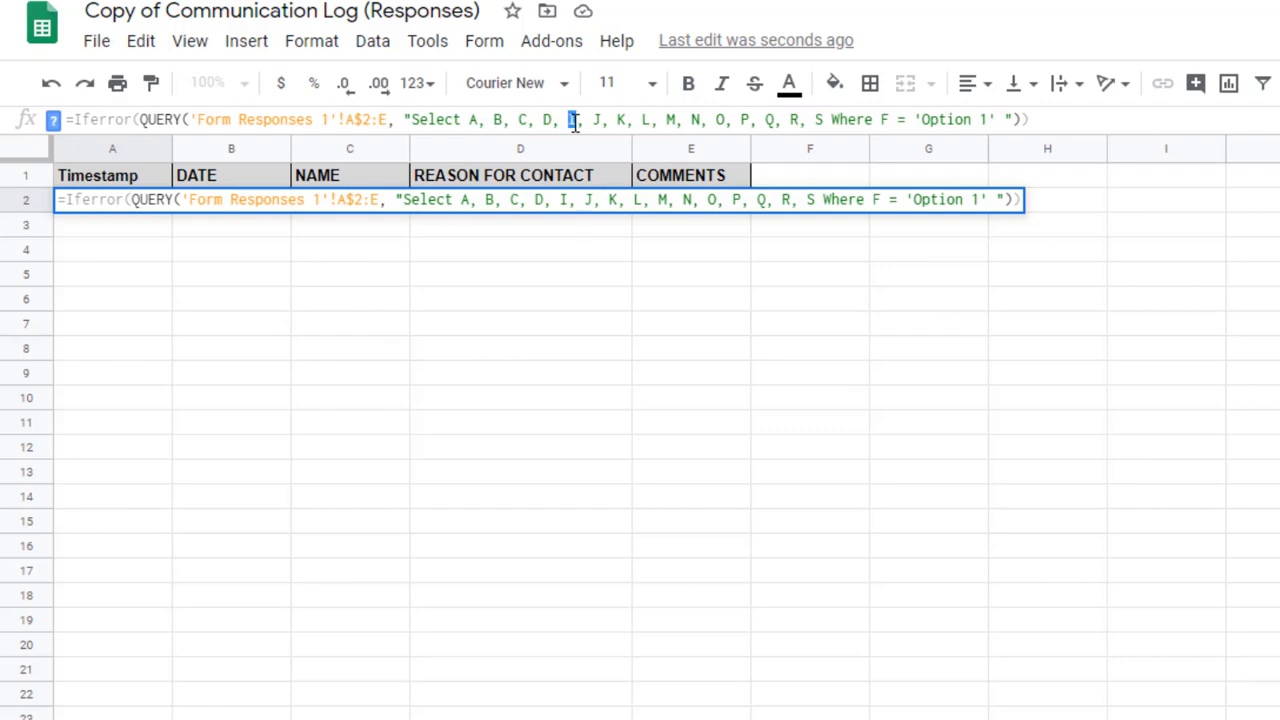
type("E")
Delete the remaining columns J through S from the formula's Select list
left_click_drag(820, 119, 714, 119)
left_click(817, 119)
left_click_drag(824, 119, 576, 119)
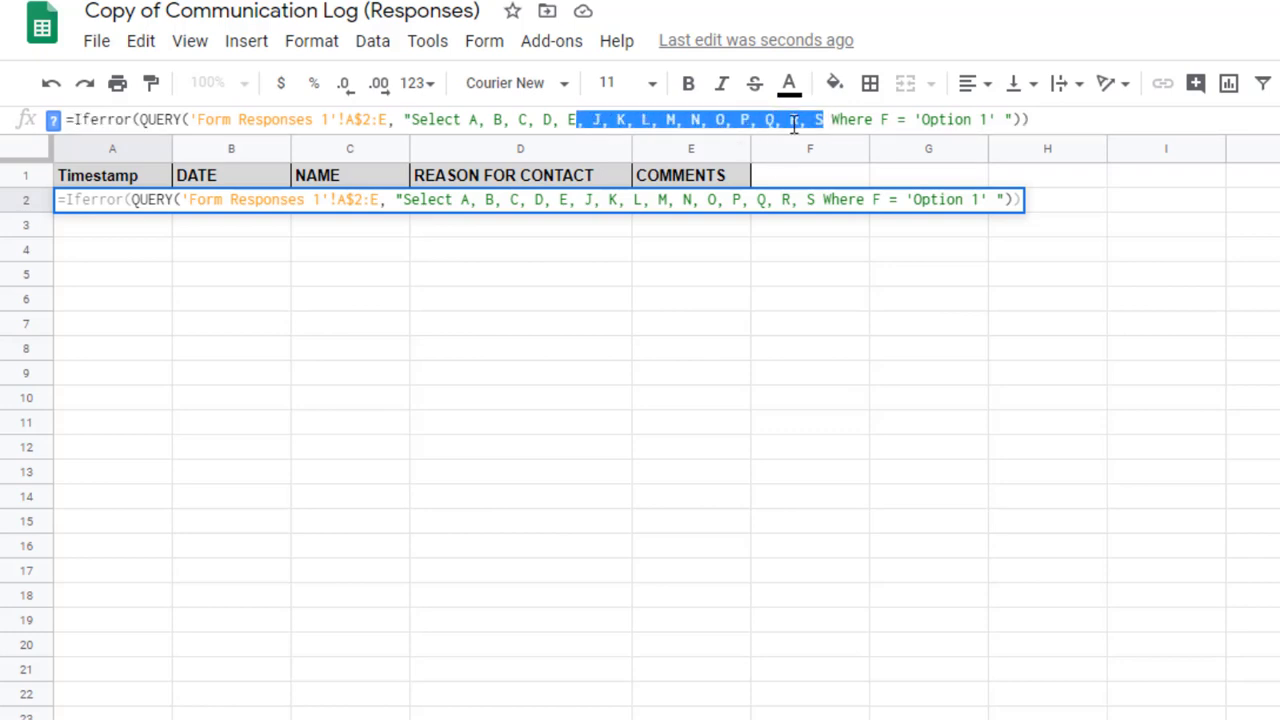
key("BackSpace")
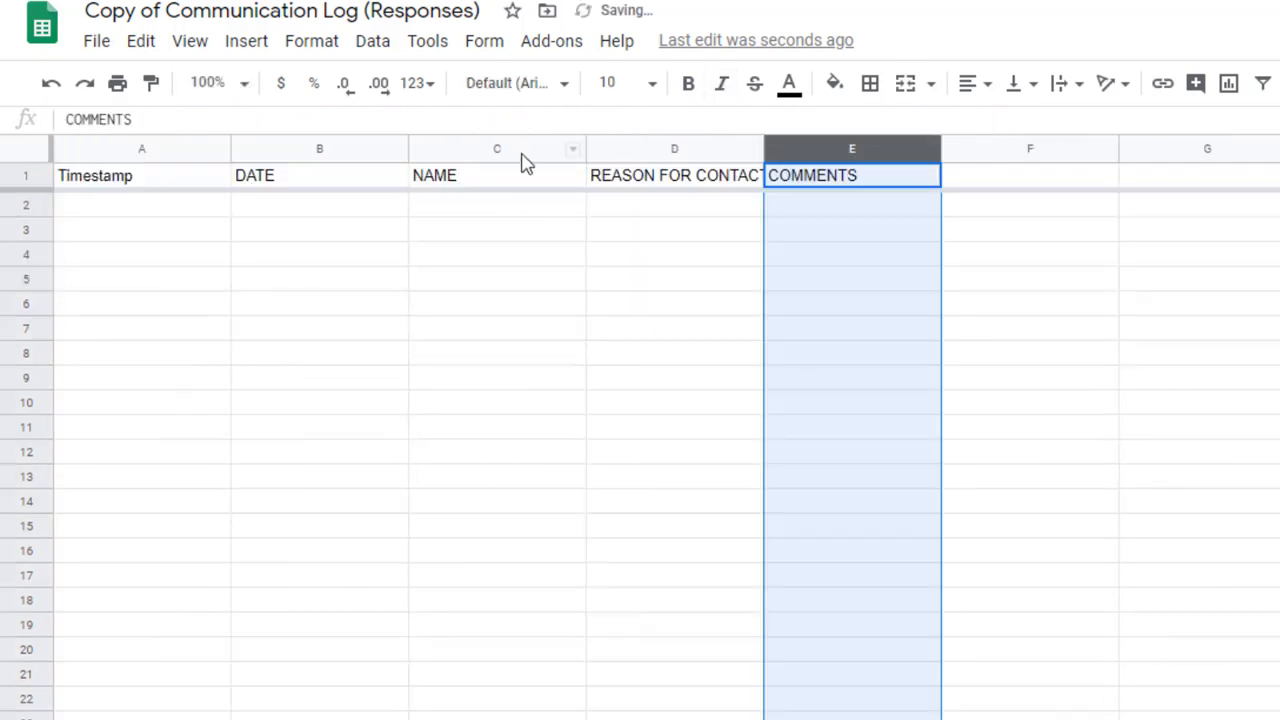
Identify the NAME column on Form Responses 1 and set the formula's Where column to c
left_click(520, 150)
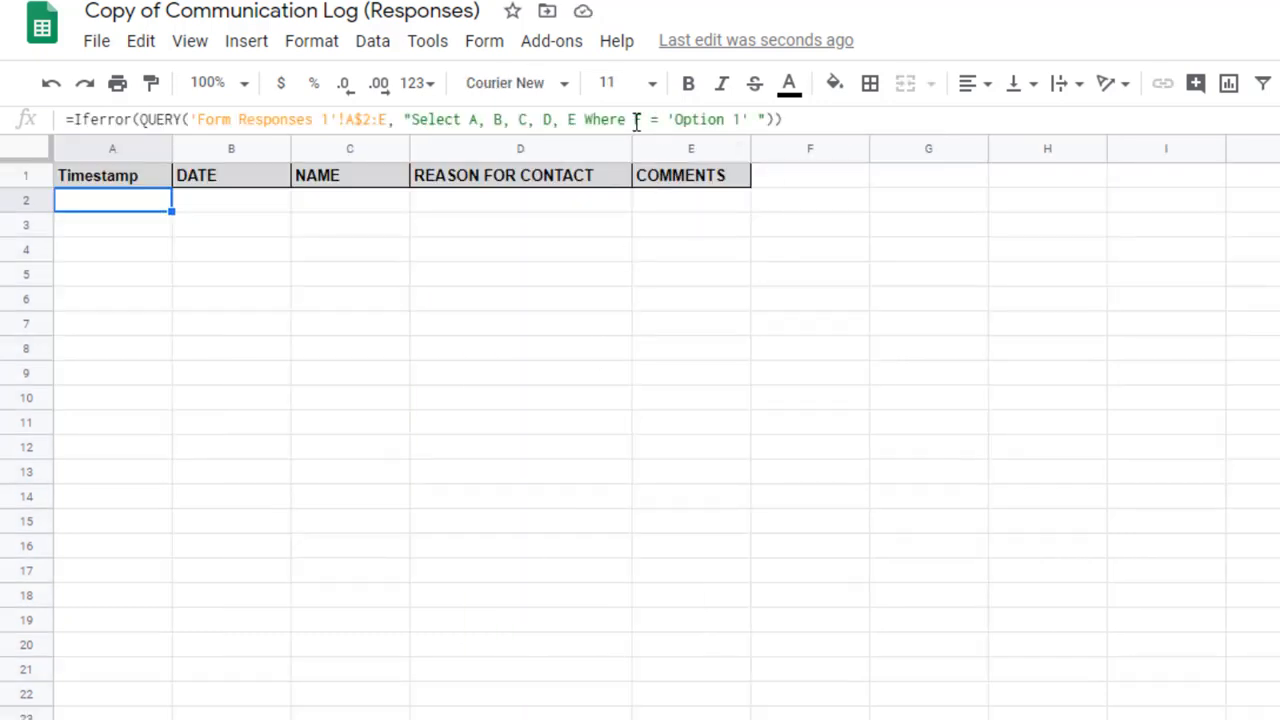
left_click(637, 120)
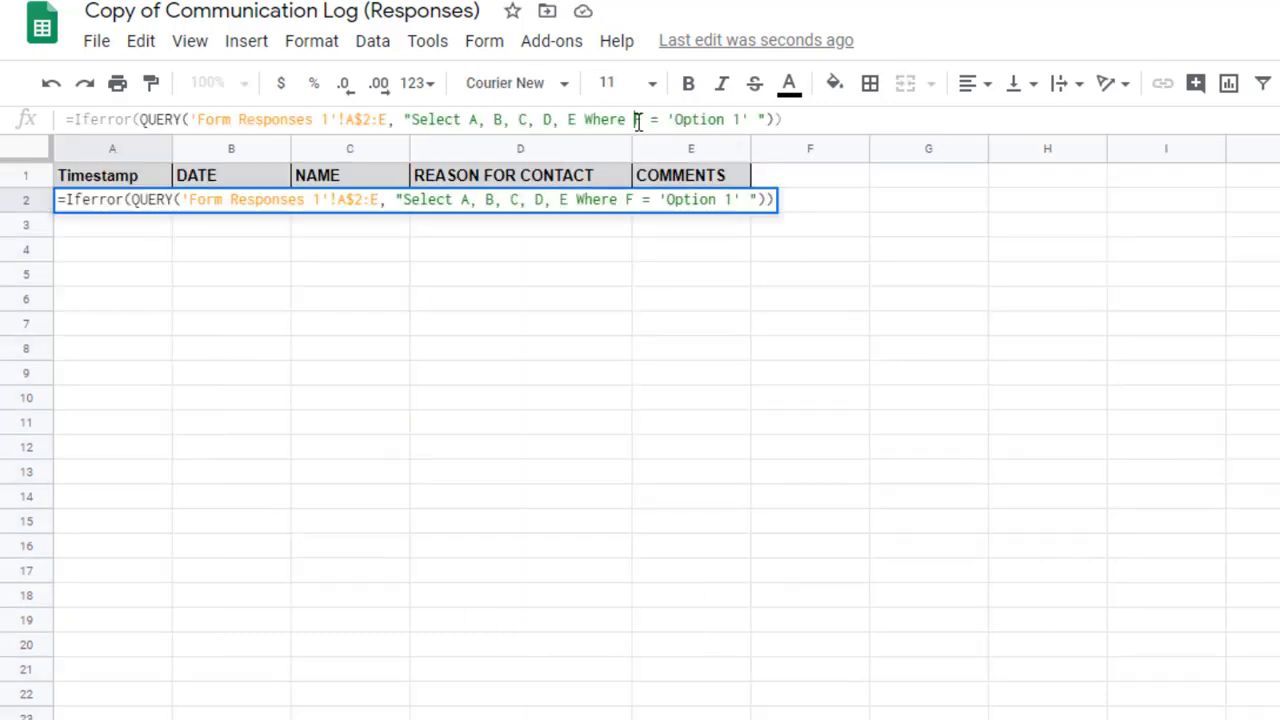
double_click(637, 120)
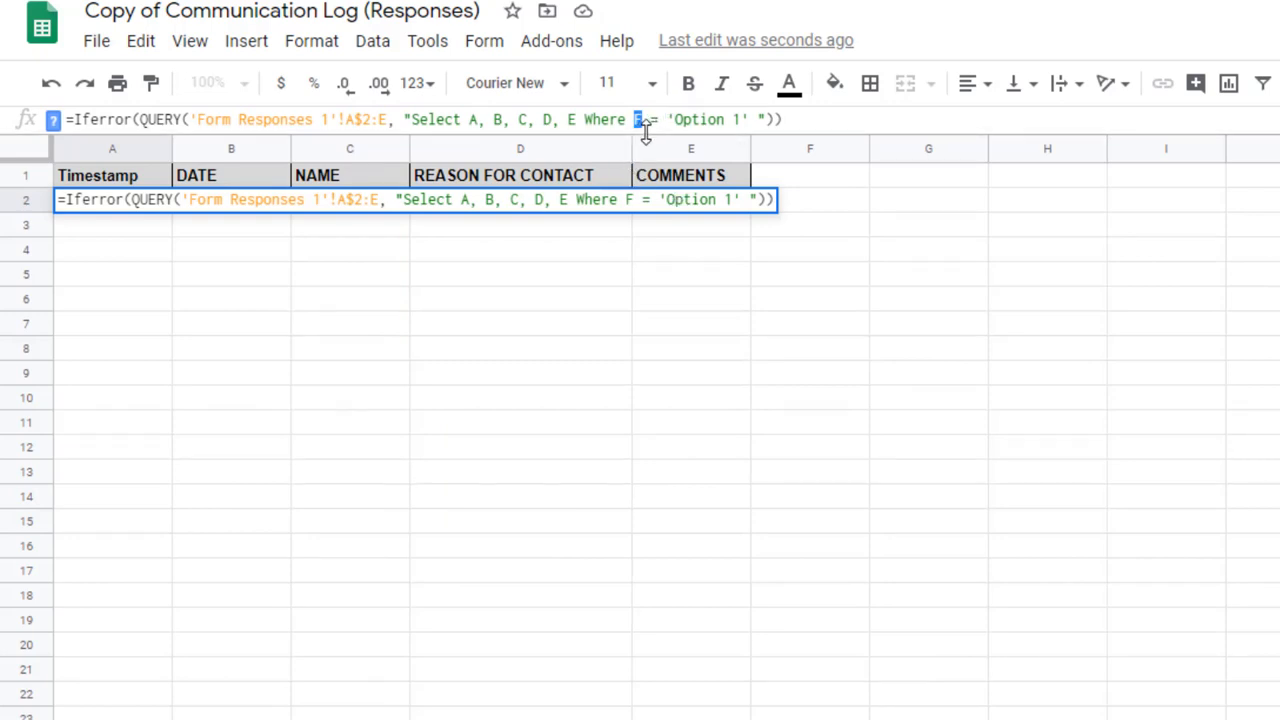
type("c")
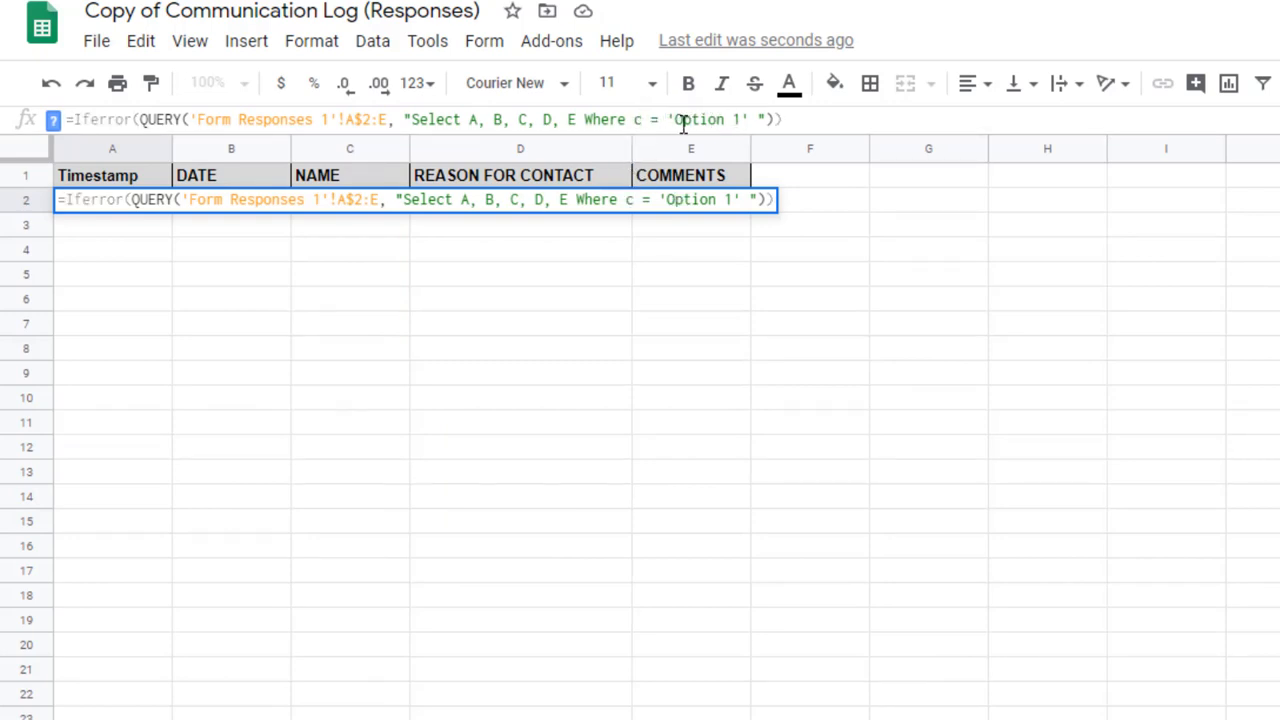
Compare the formula's 'Option 1' criterion with the first NAME choice in the form and commit the formula in A2
left_click_drag(675, 120, 740, 120)
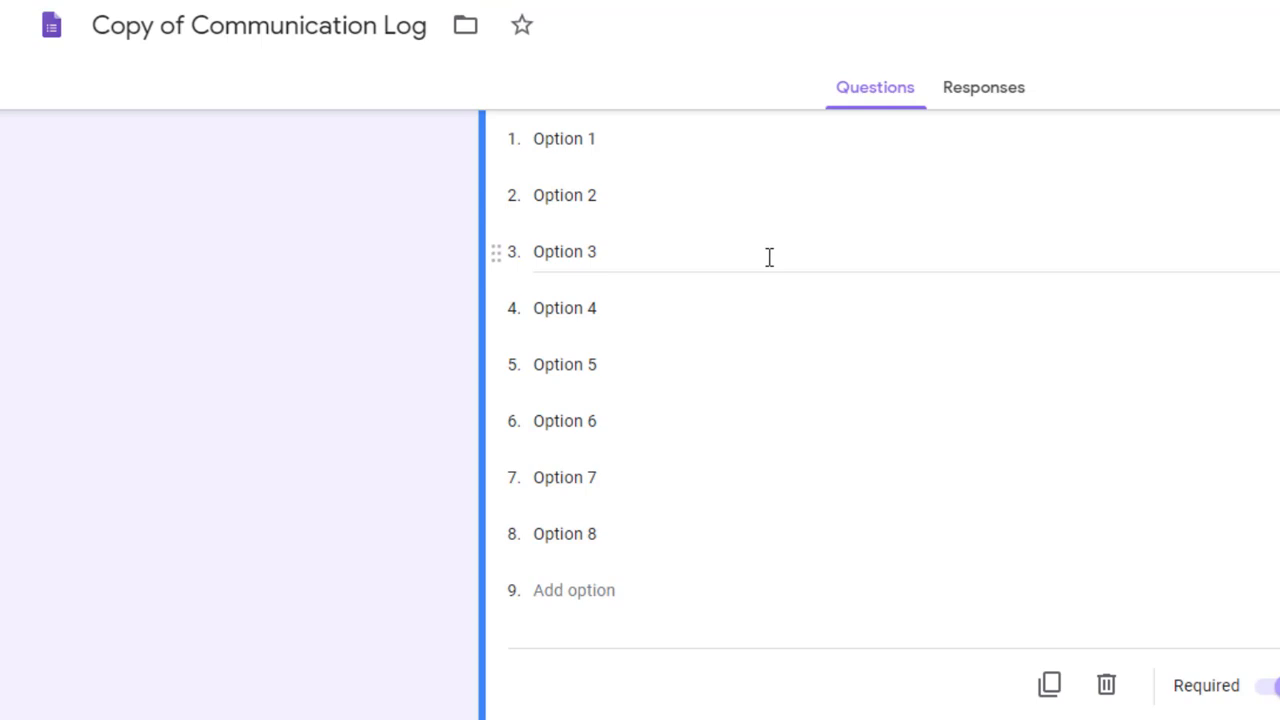
scroll(768, 257, "up", 1)
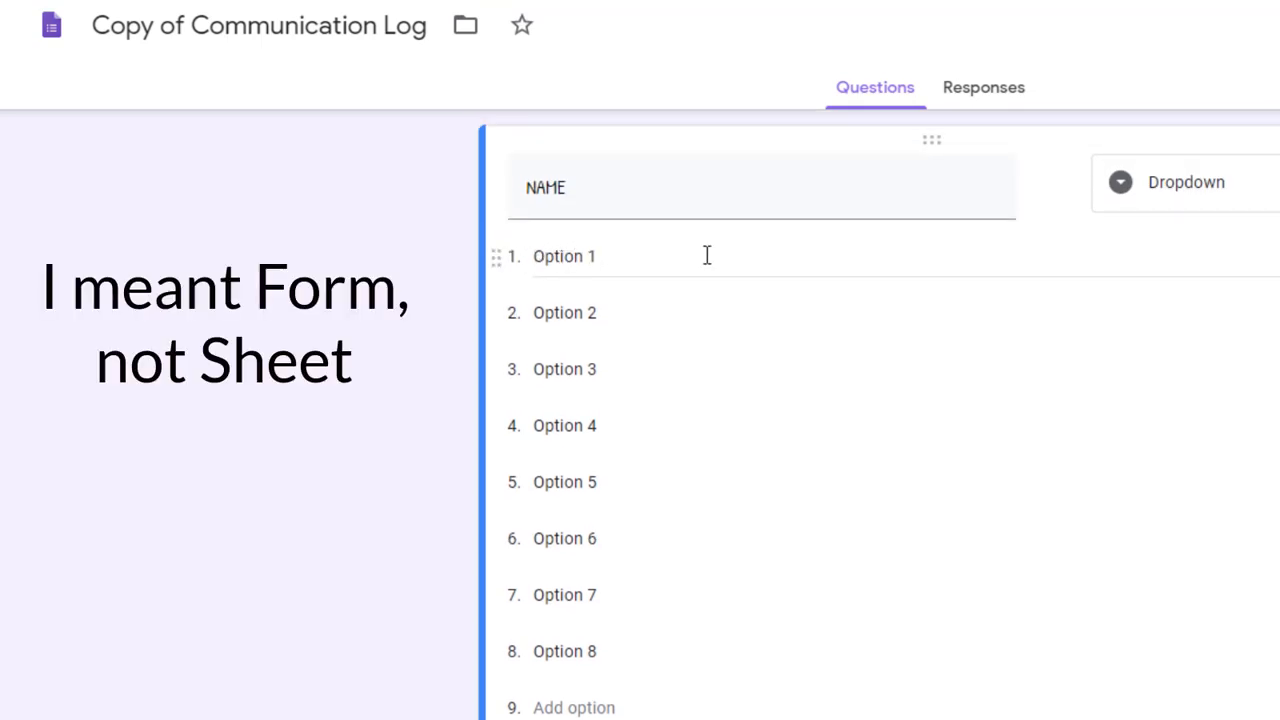
left_click(583, 264)
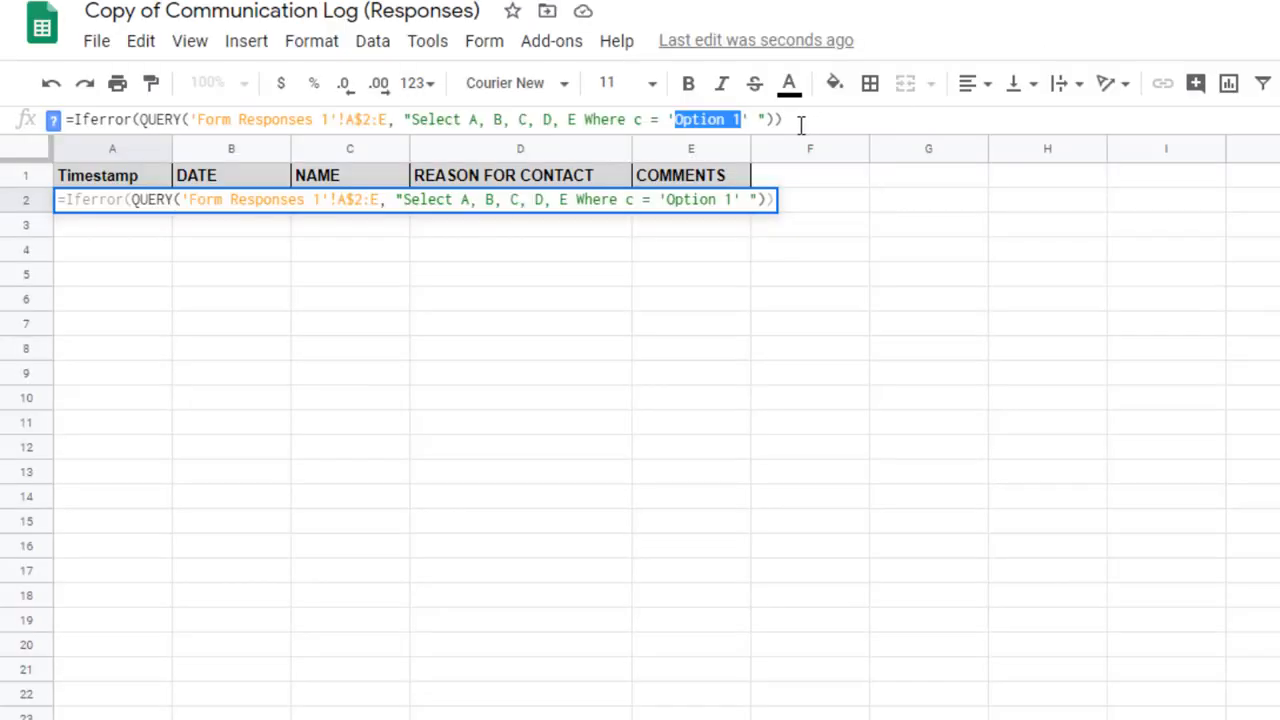
left_click(686, 119)
left_click_drag(677, 120, 742, 118)
left_click(654, 311)
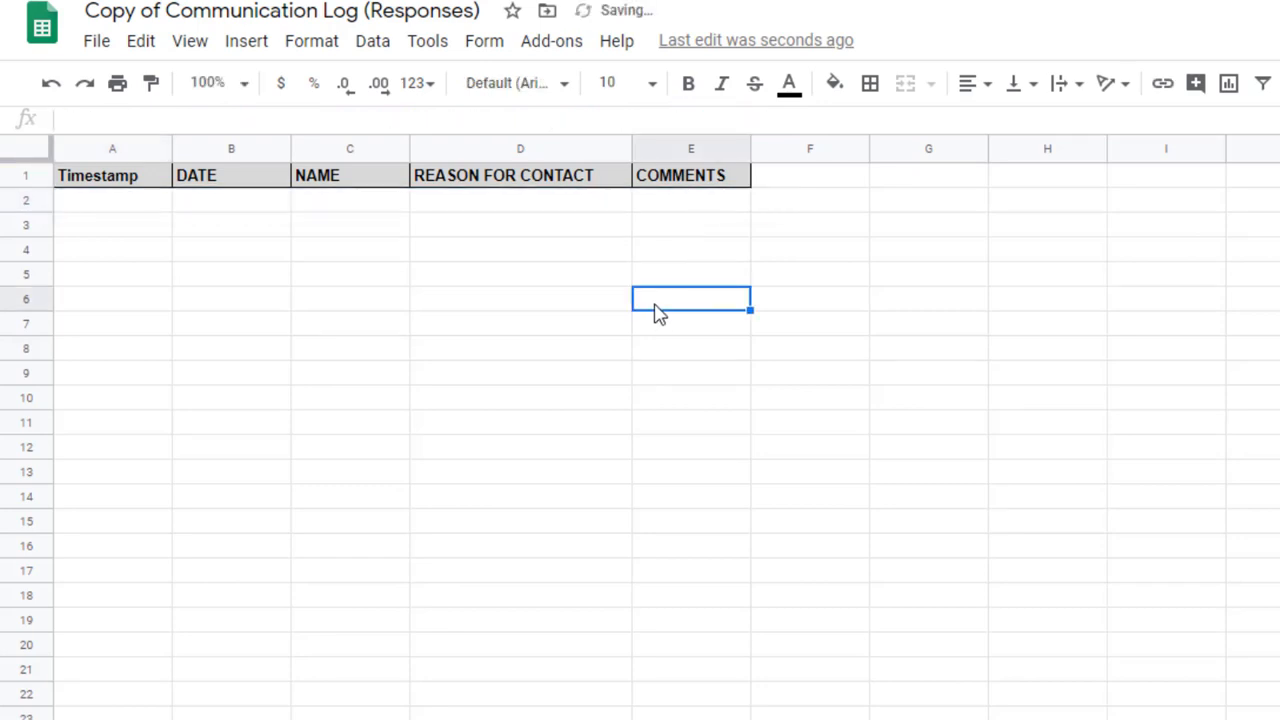
left_click(108, 203)
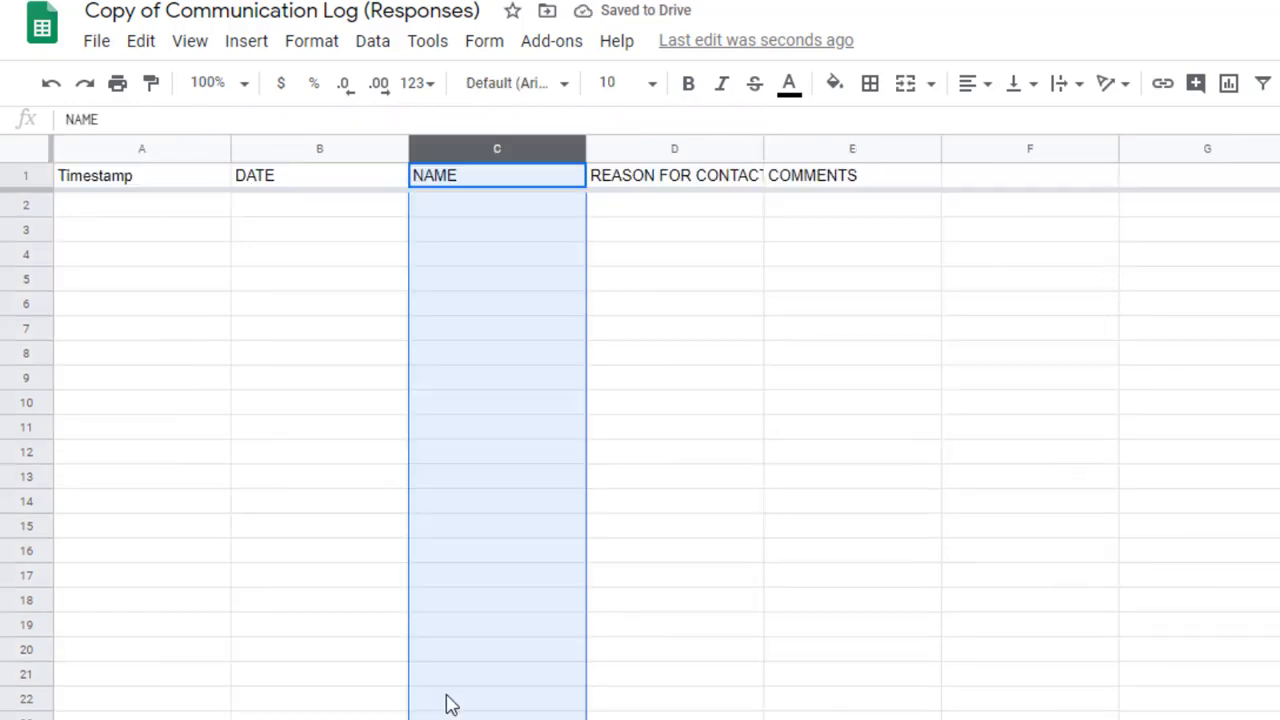
left_click(163, 208)
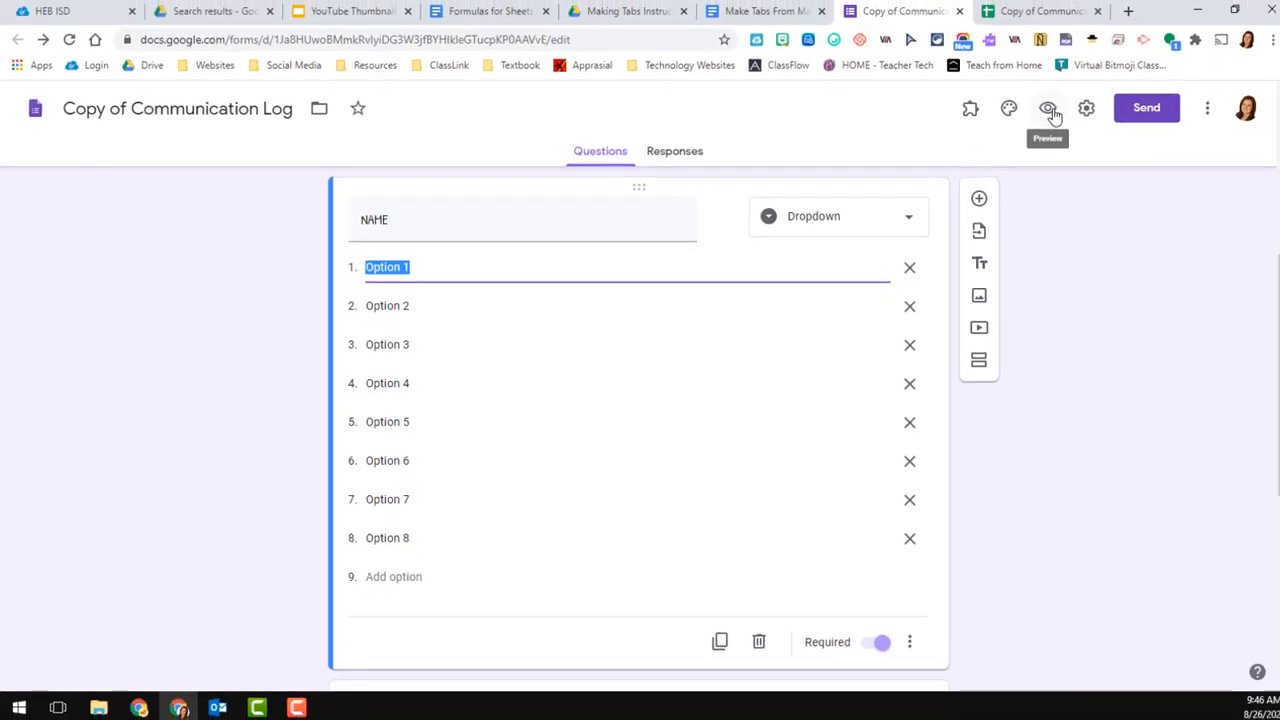
Preview the Communication Log form and fill in DATE as 08/26/2020 and NAME as Option 1
left_click(1224, 80)
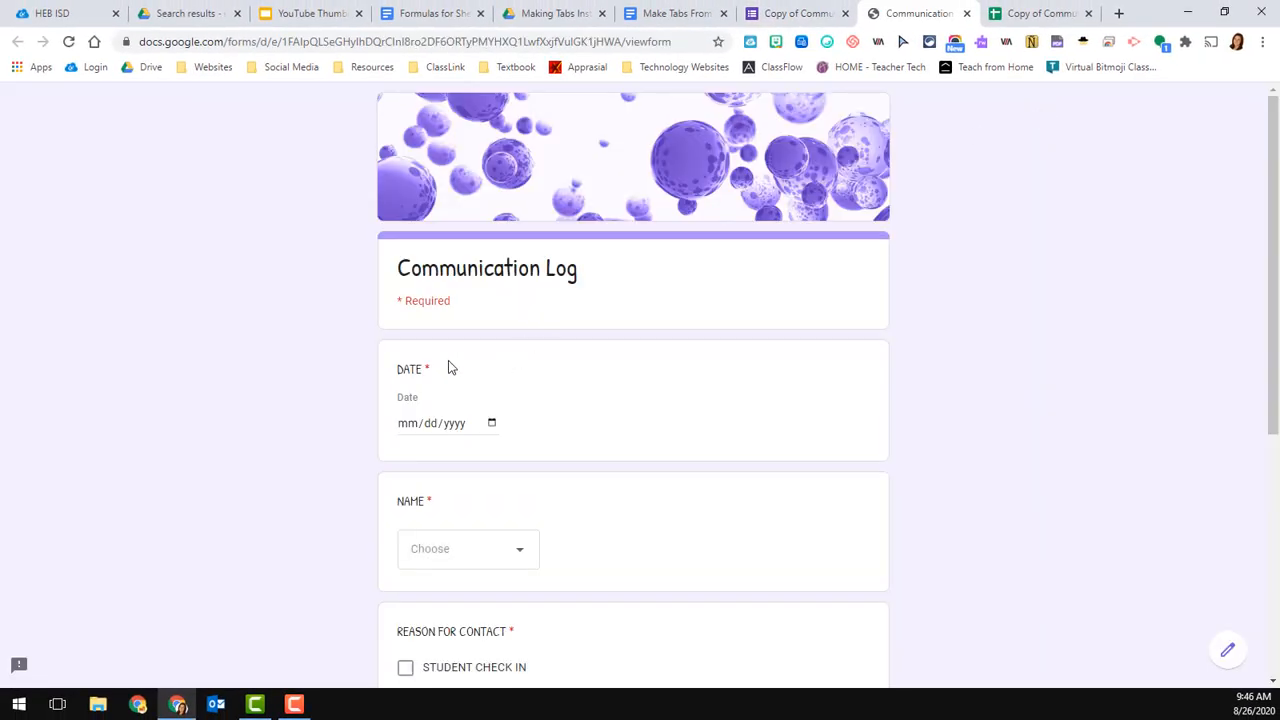
left_click(491, 424)
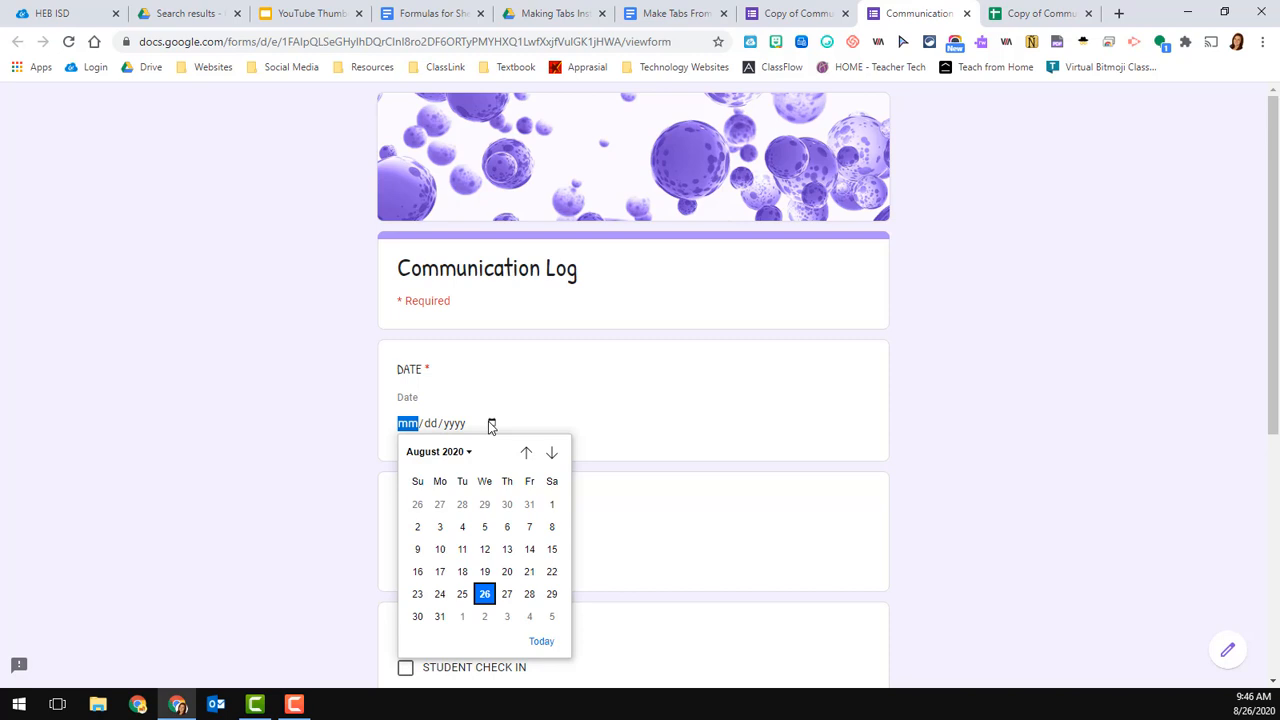
left_click(482, 595)
left_click(484, 565)
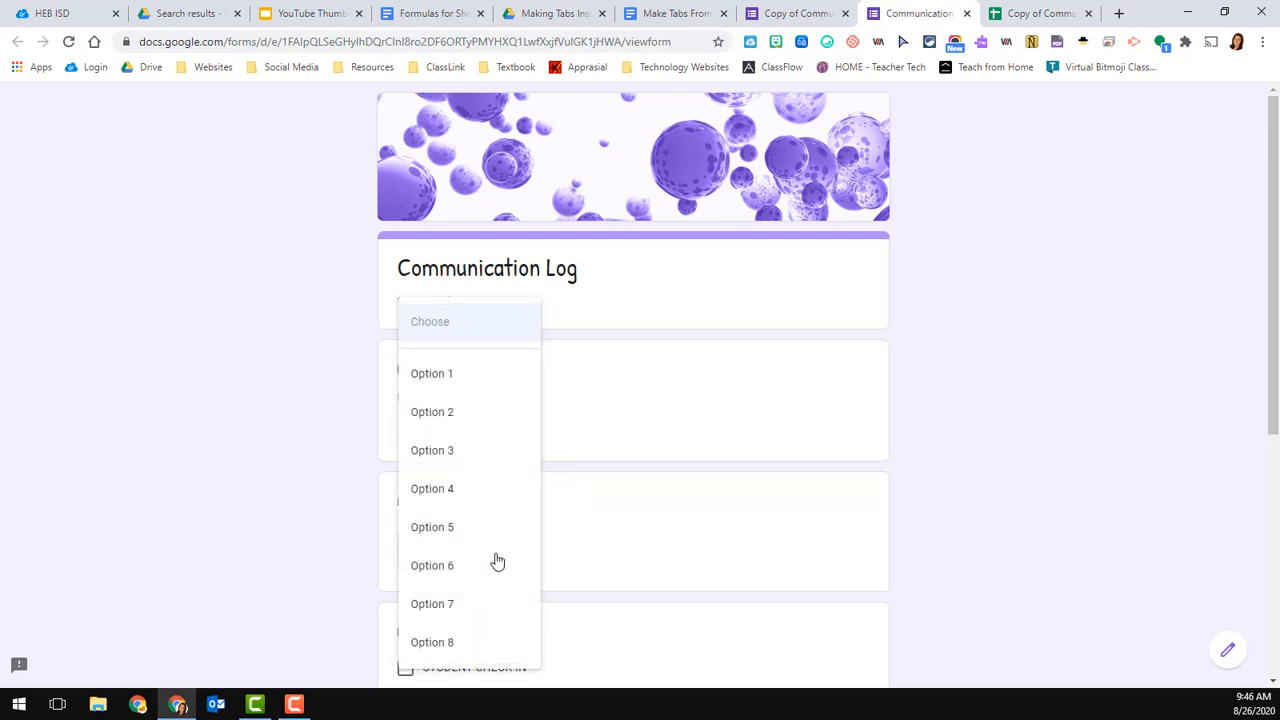
left_click(449, 376)
Check STUDENT CHECK IN, TRANSITION and CONTACT WITH STUDENT'S TEACHER as the reasons for contact
scroll(812, 438, "down", 3)
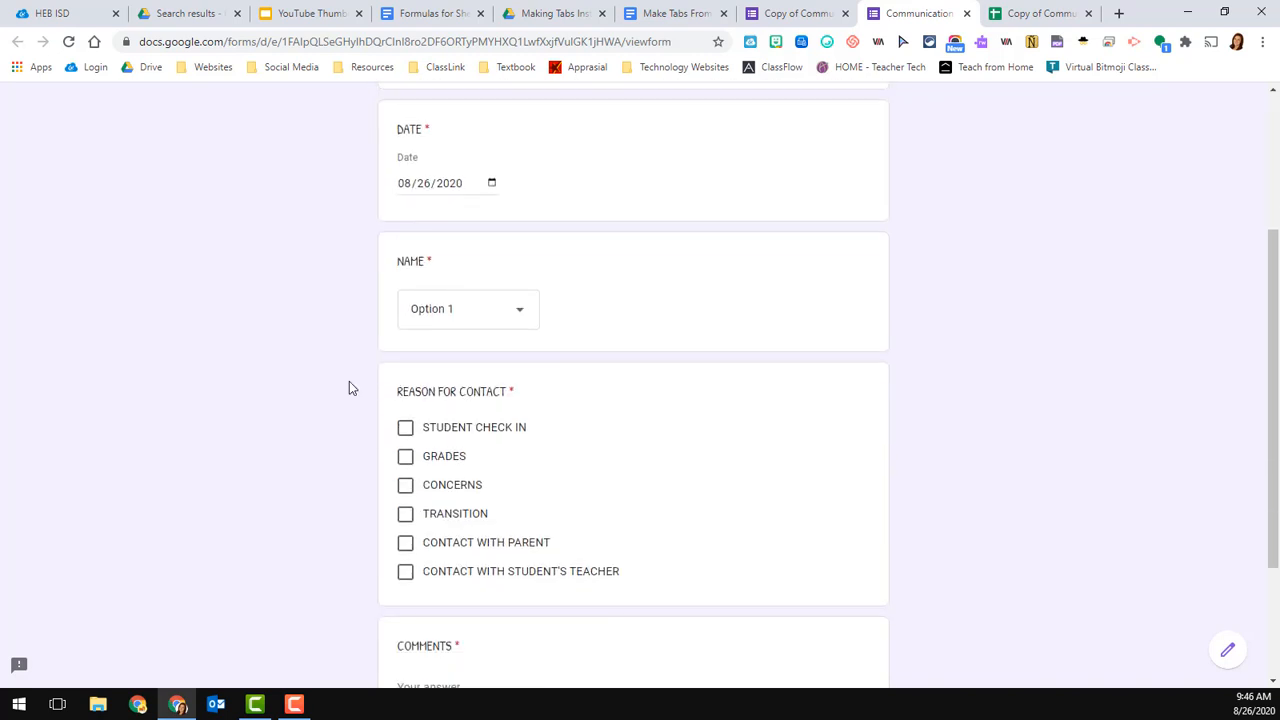
left_click(405, 427)
left_click(405, 513)
left_click(405, 571)
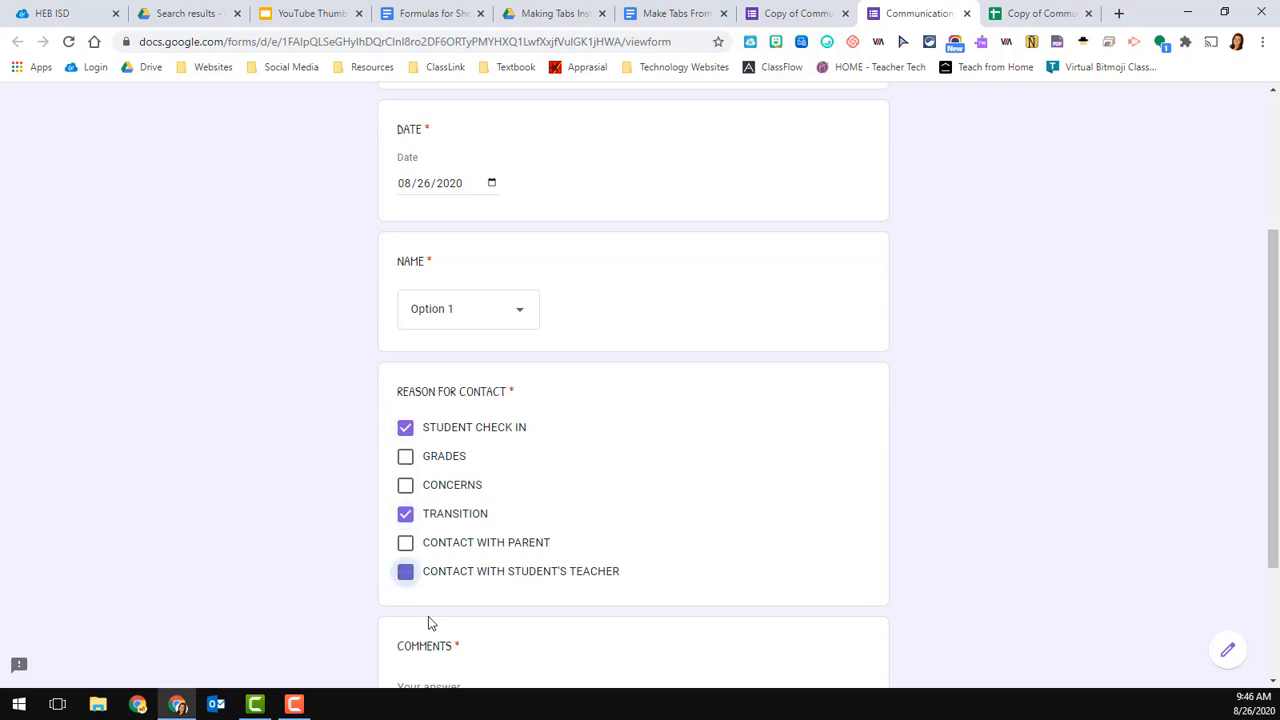
scroll(674, 505, "down", 2)
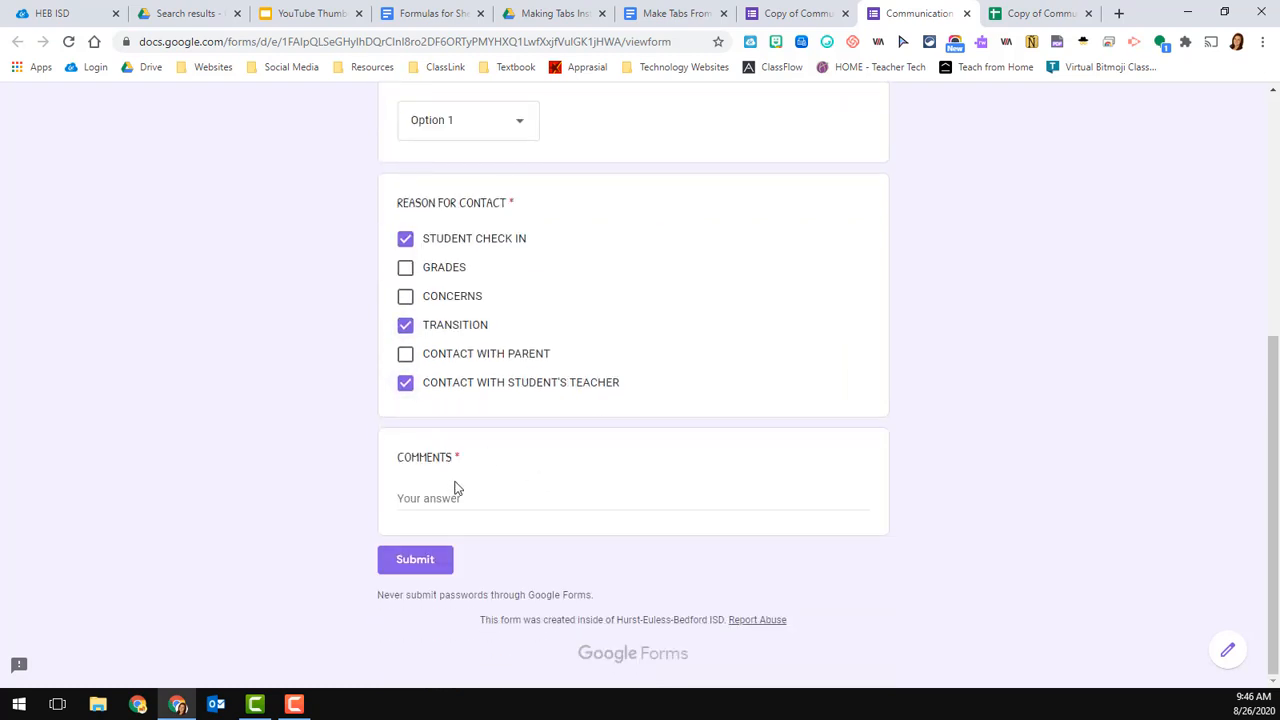
Enter FJEAWIRUPWA9 as the comment and submit the form response
left_click(477, 503)
type("FJEAWIRUPWA9")
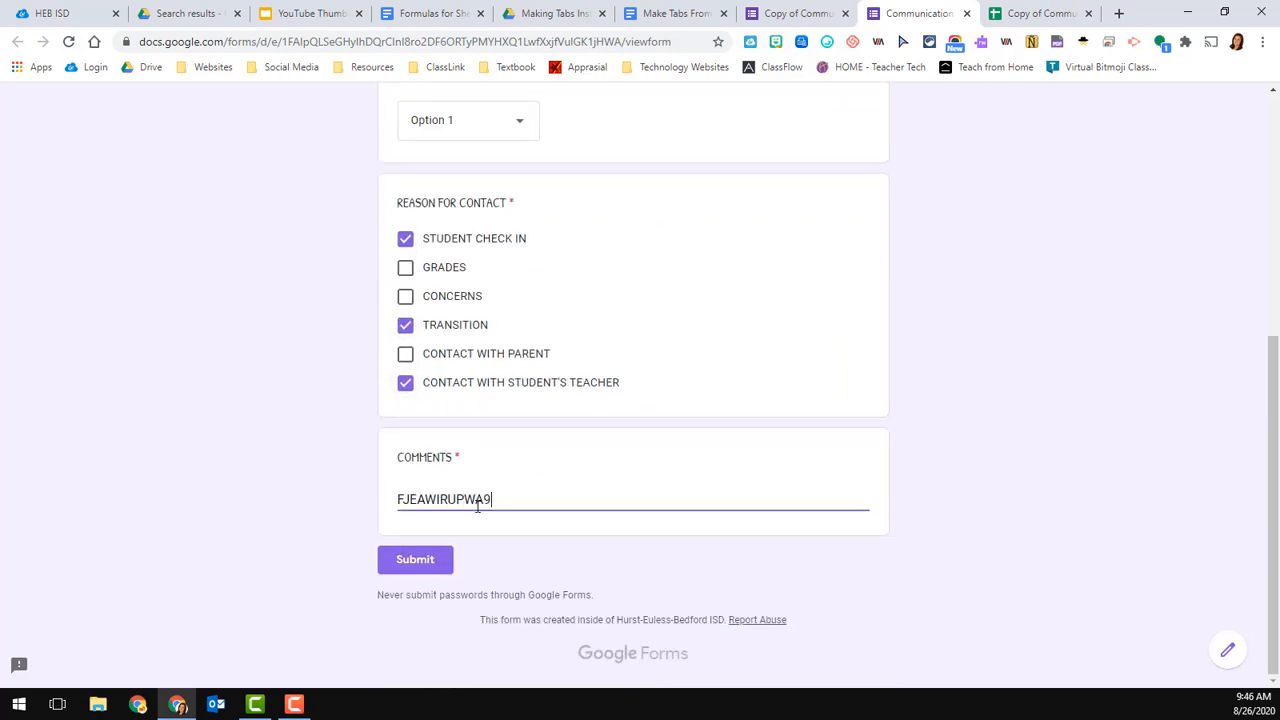
left_click(410, 564)
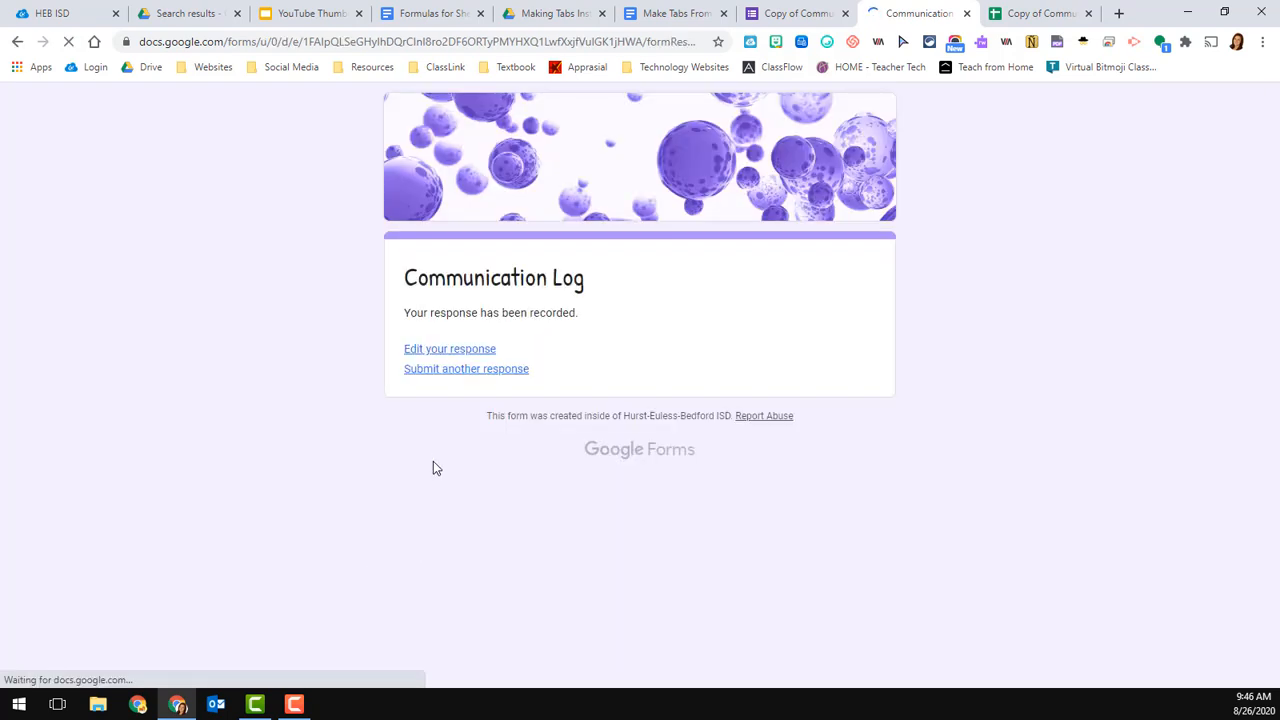
Check the submitted response in the responses spreadsheet on Form Responses 1 and Option 1, and inspect the formula in A2
left_click(1016, 13)
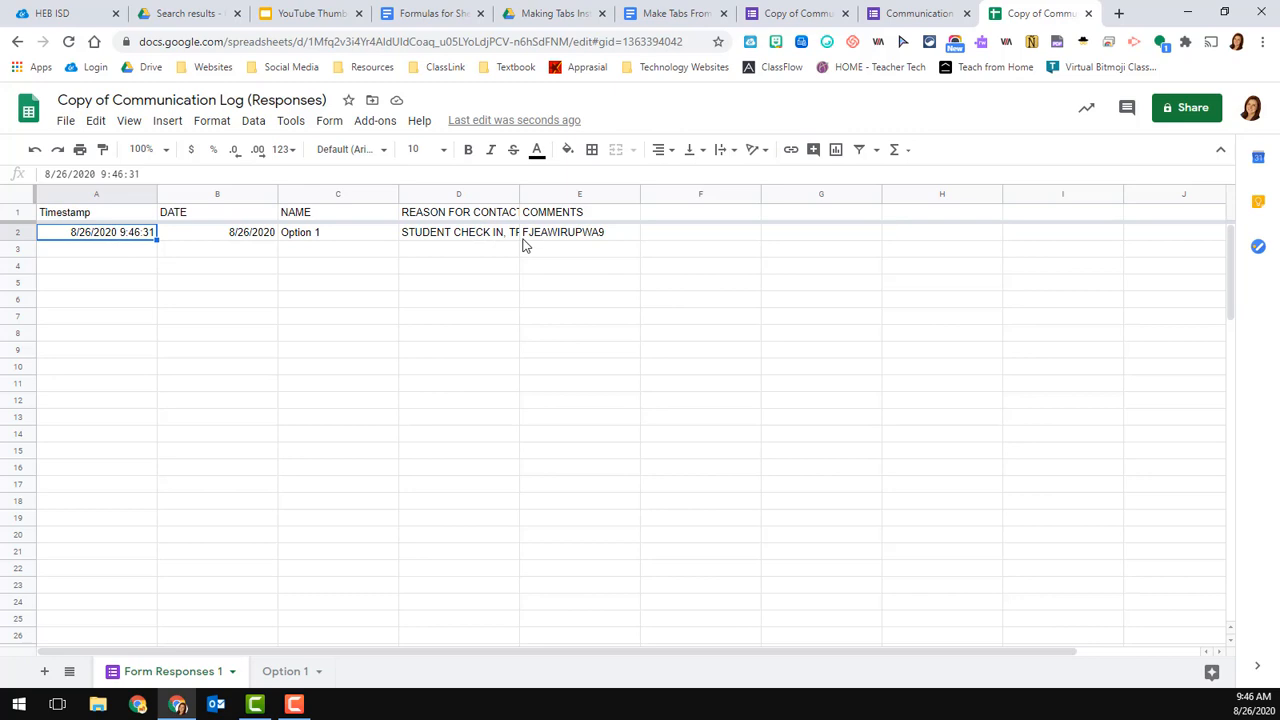
left_click(285, 671)
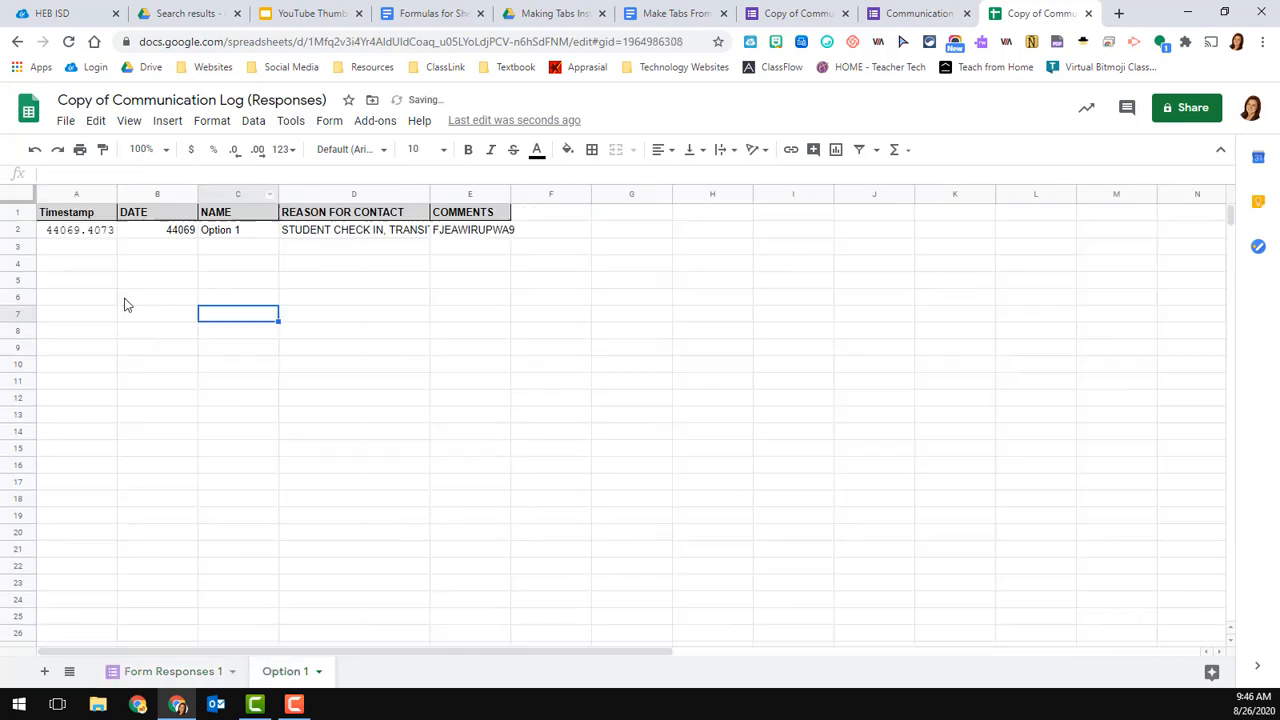
left_click(76, 232)
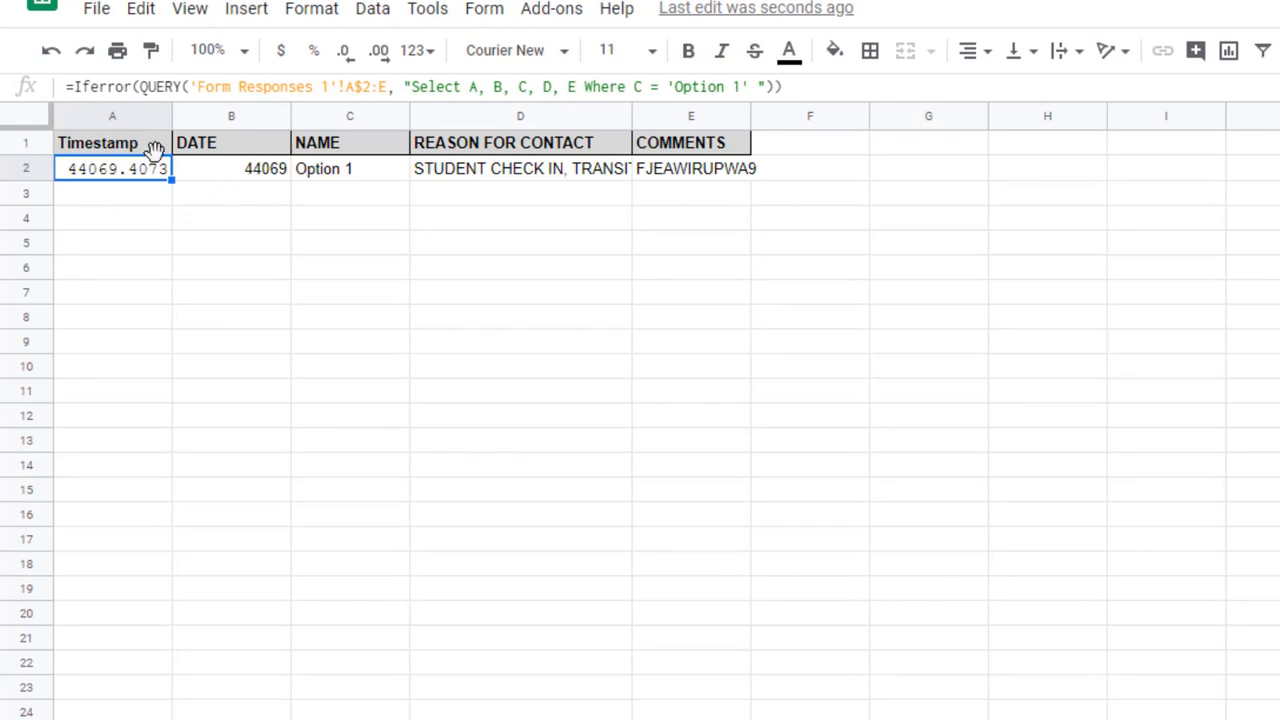
Format the Timestamp column on the Option 1 sheet as Date time and widen it to fit its contents
left_click(114, 114)
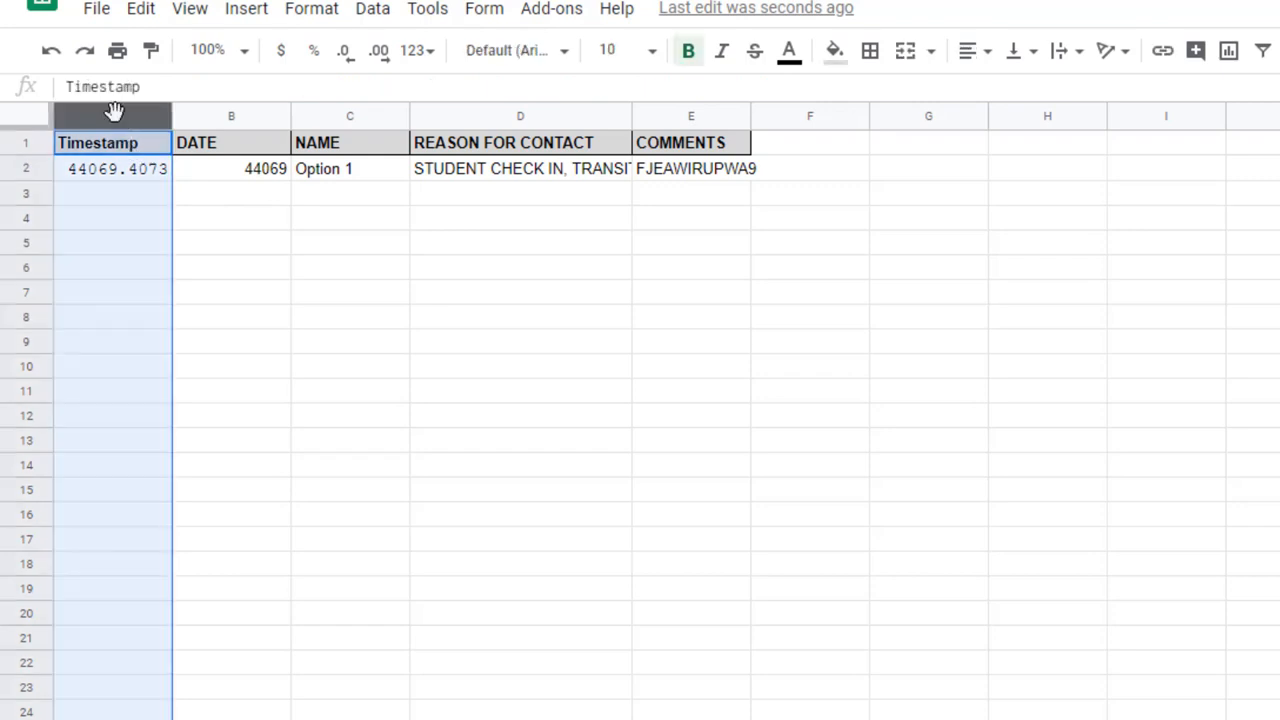
left_click(311, 10)
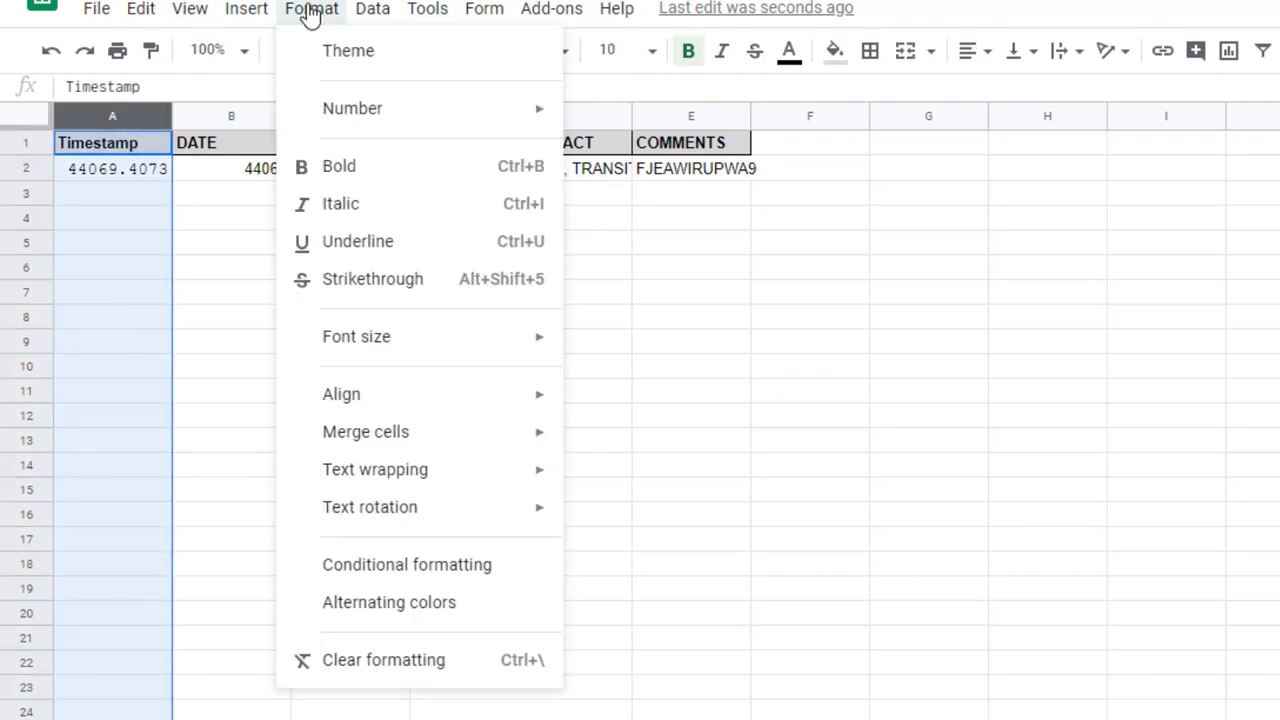
mouse_move(543, 114)
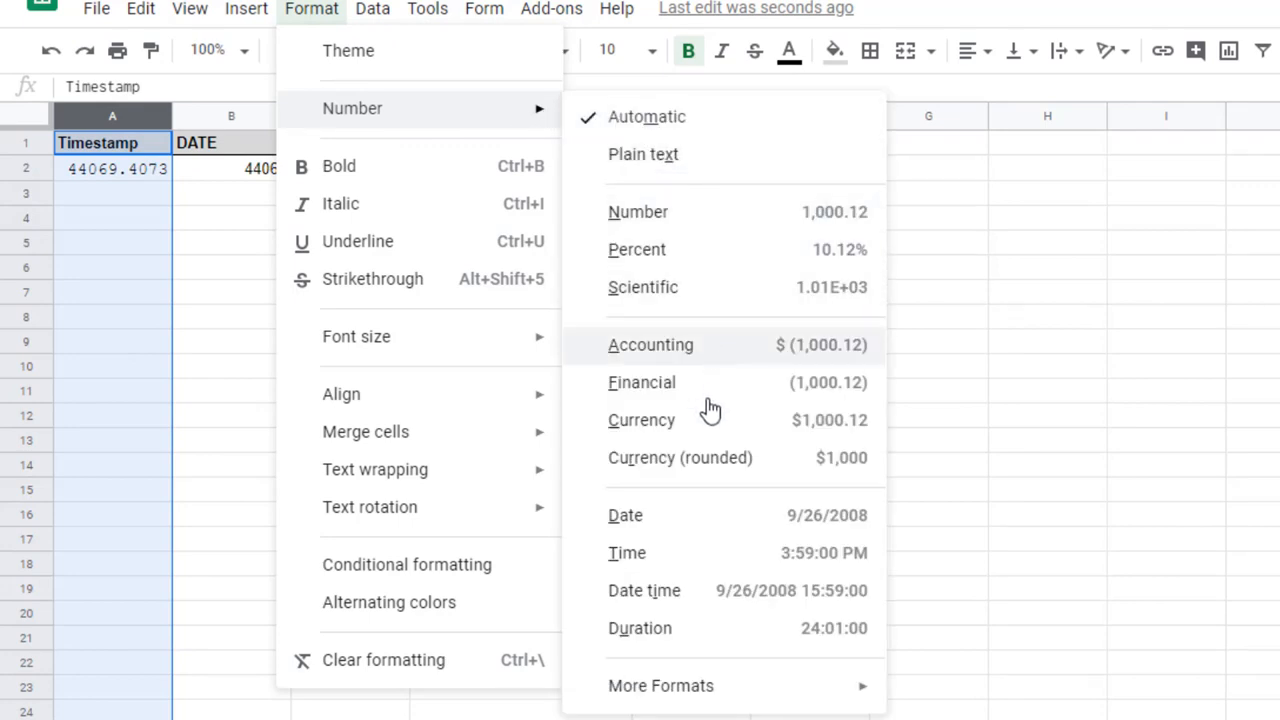
left_click(846, 595)
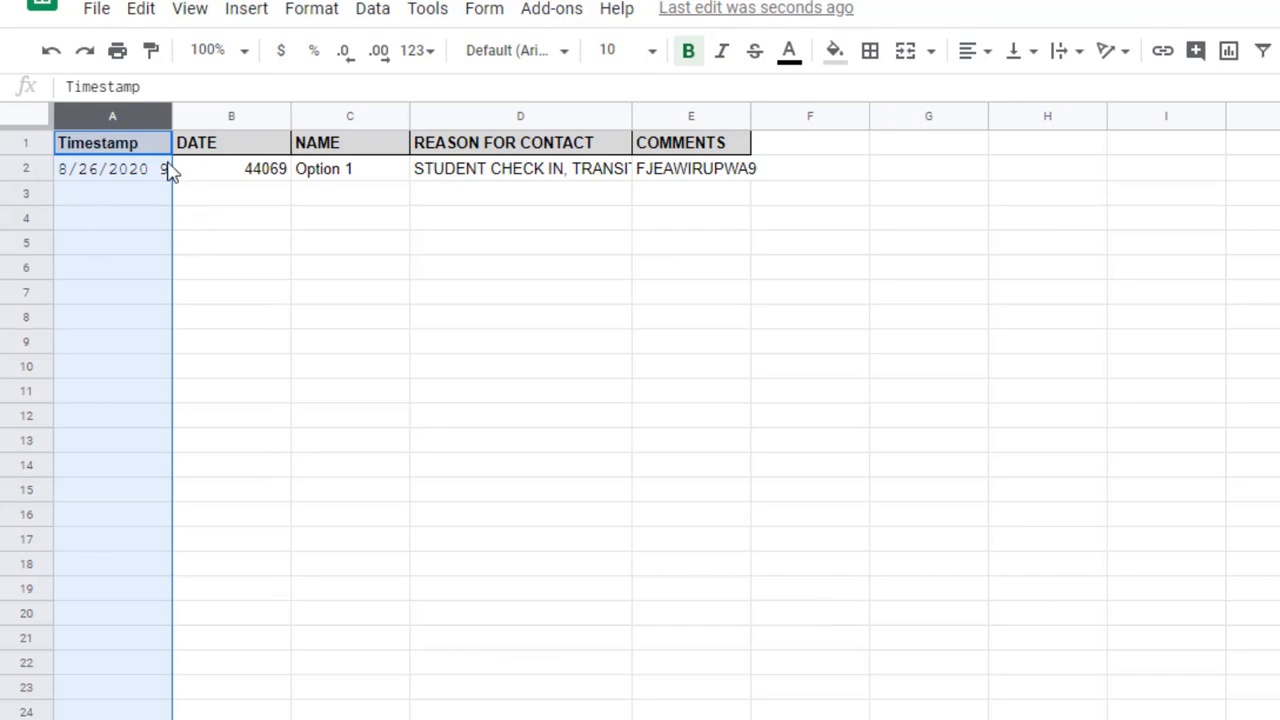
left_click(206, 224)
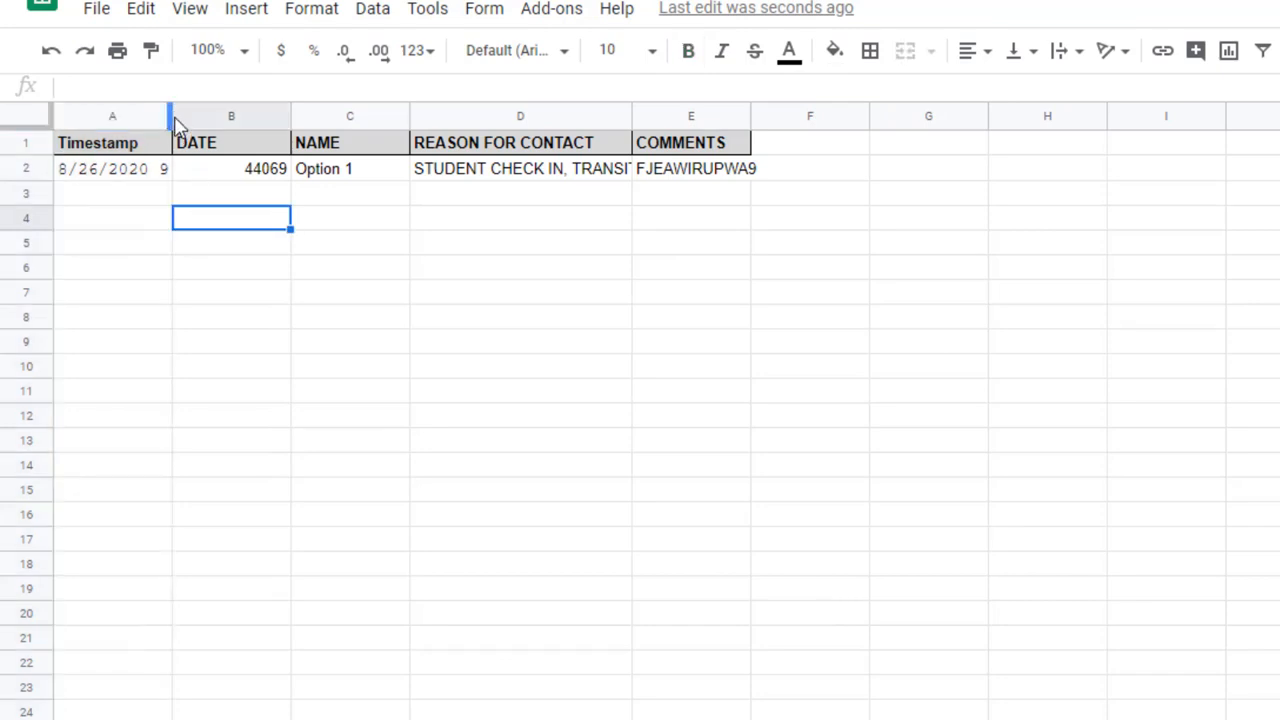
left_click_drag(172, 120, 214, 120)
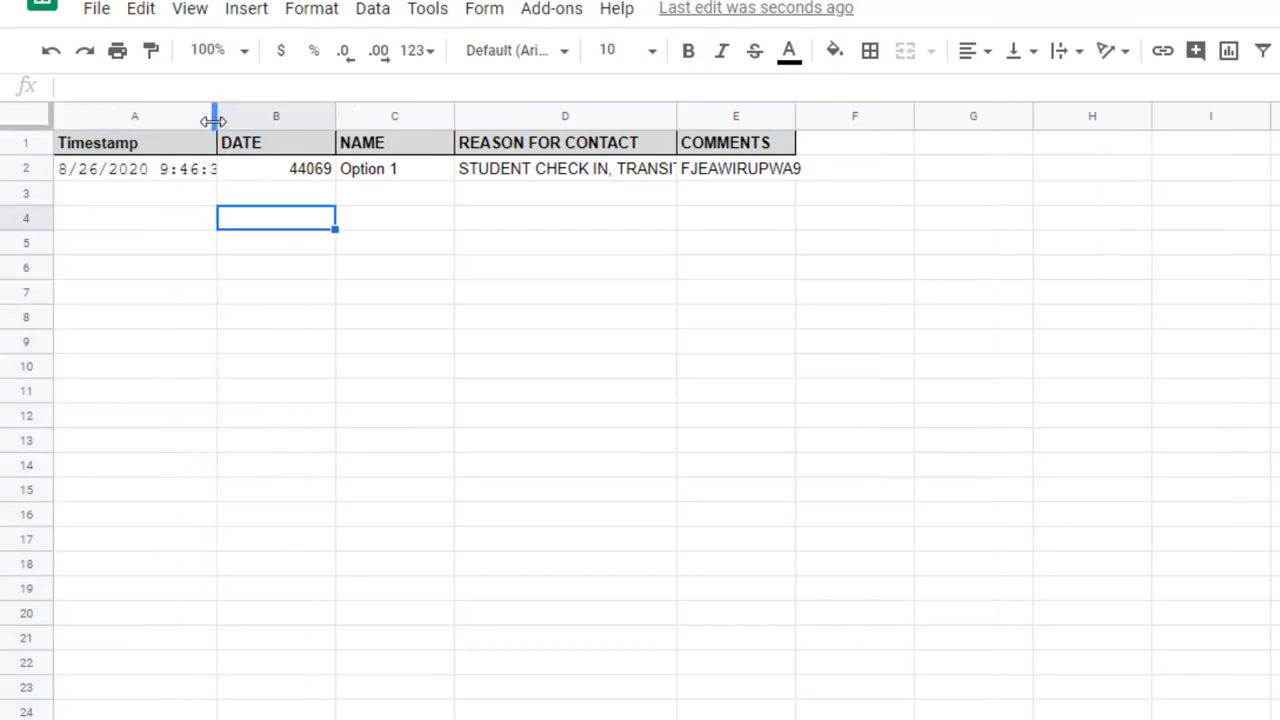
double_click(214, 118)
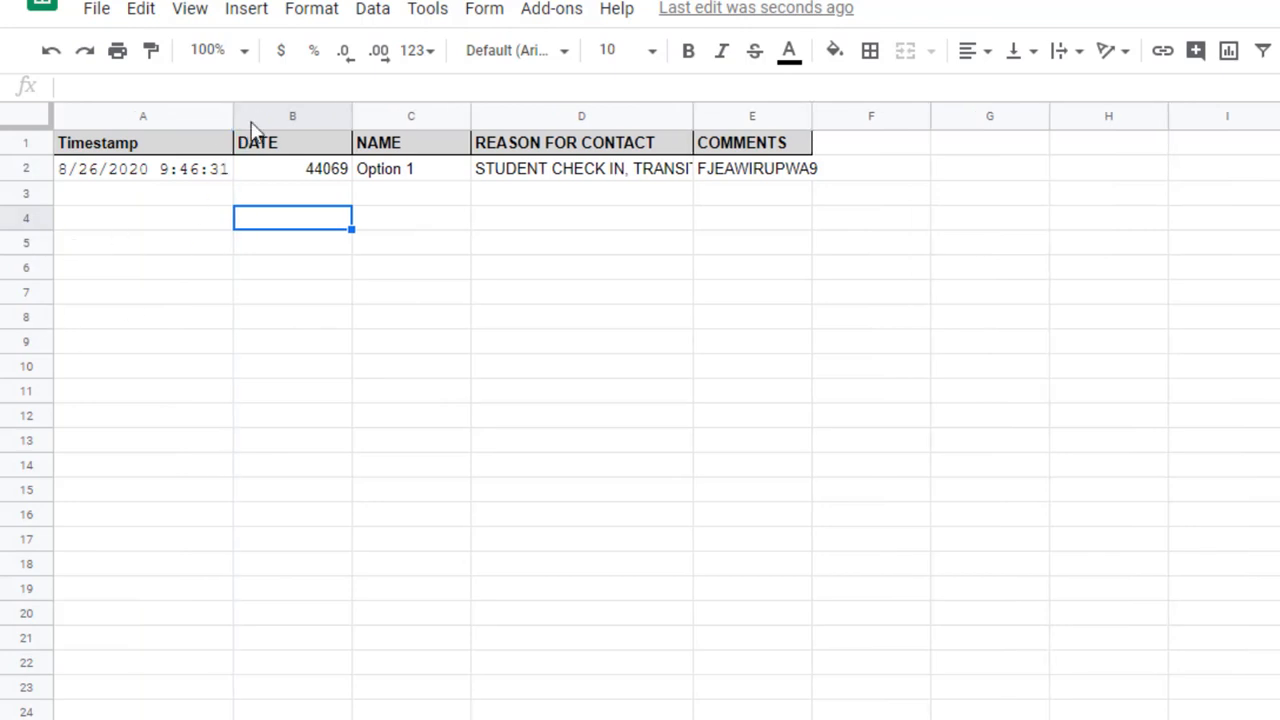
Format the DATE column on the Option 1 sheet with the Date number format
left_click(311, 118)
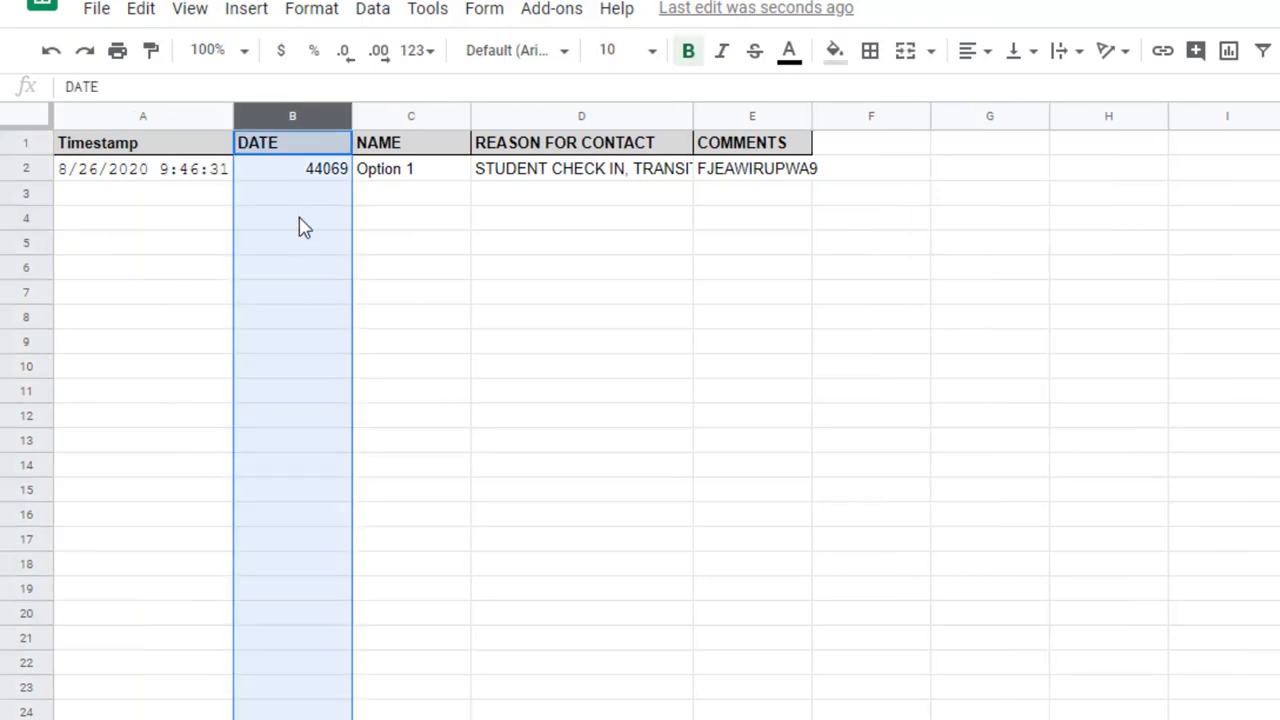
left_click(329, 12)
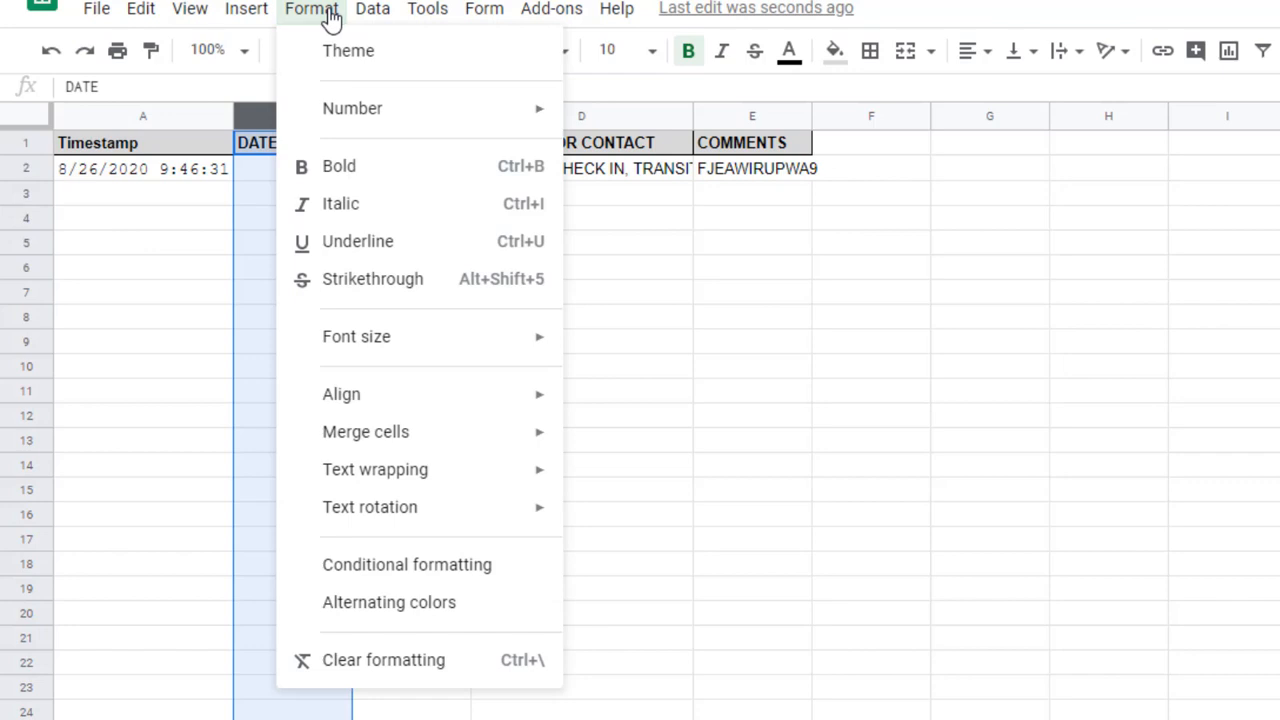
mouse_move(483, 115)
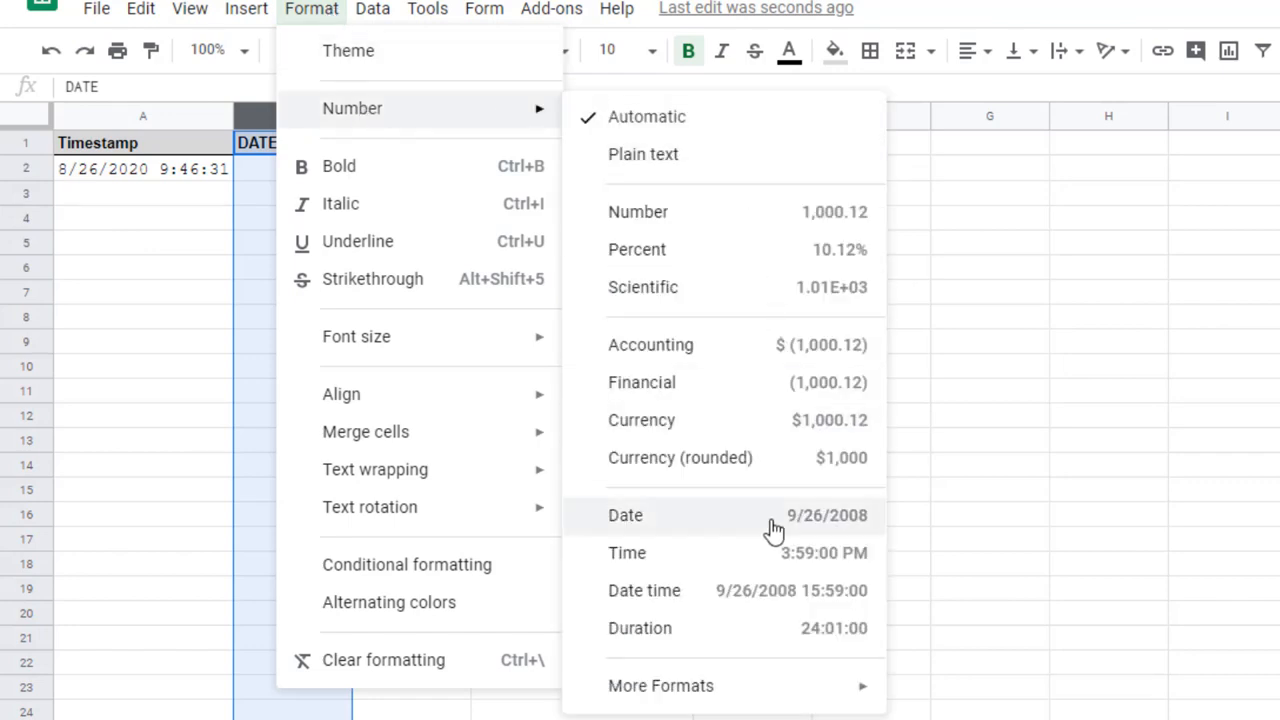
left_click(813, 522)
left_click(491, 368)
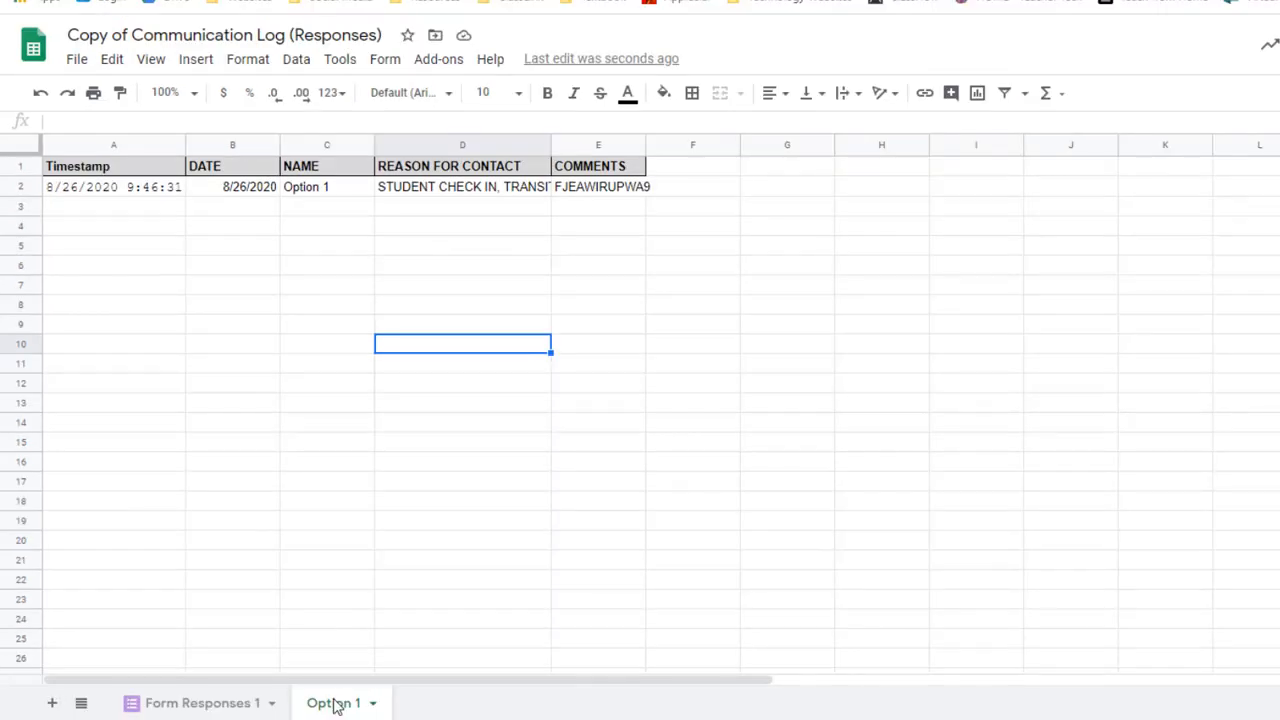
Duplicate the Option 1 sheet and rename the copy Option 2
right_click(335, 705)
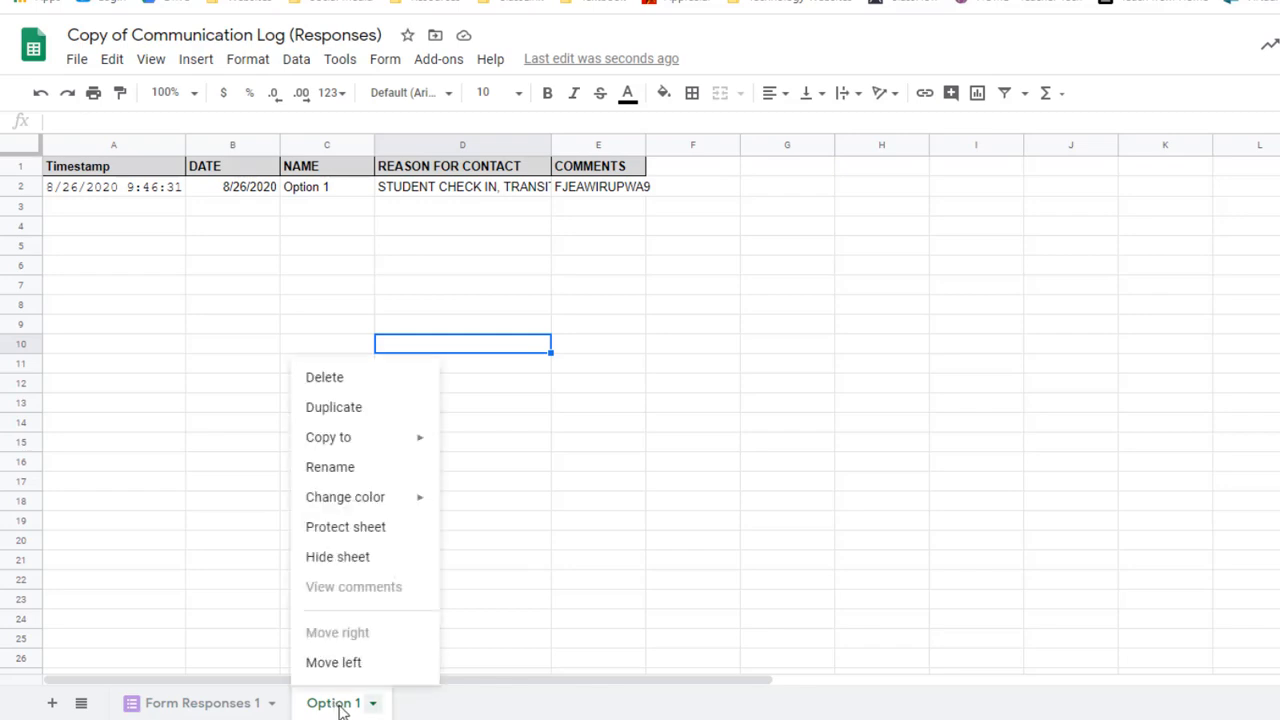
left_click(352, 418)
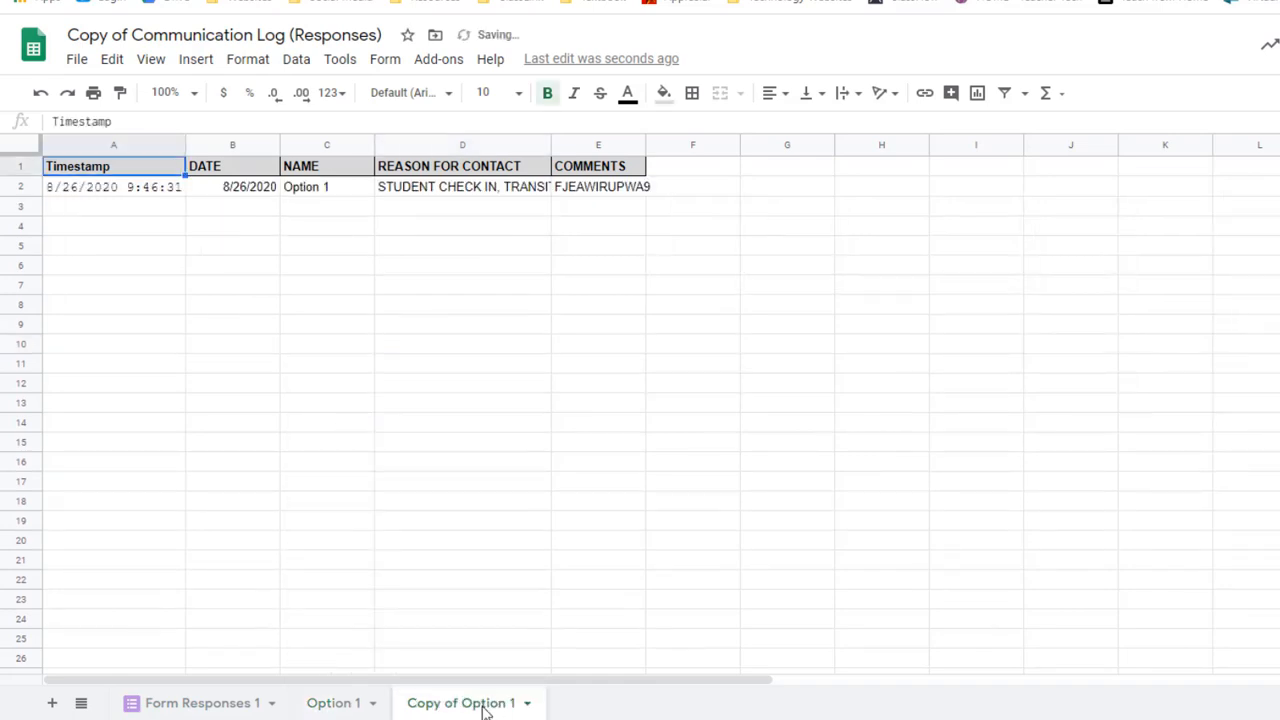
right_click(484, 708)
left_click(480, 468)
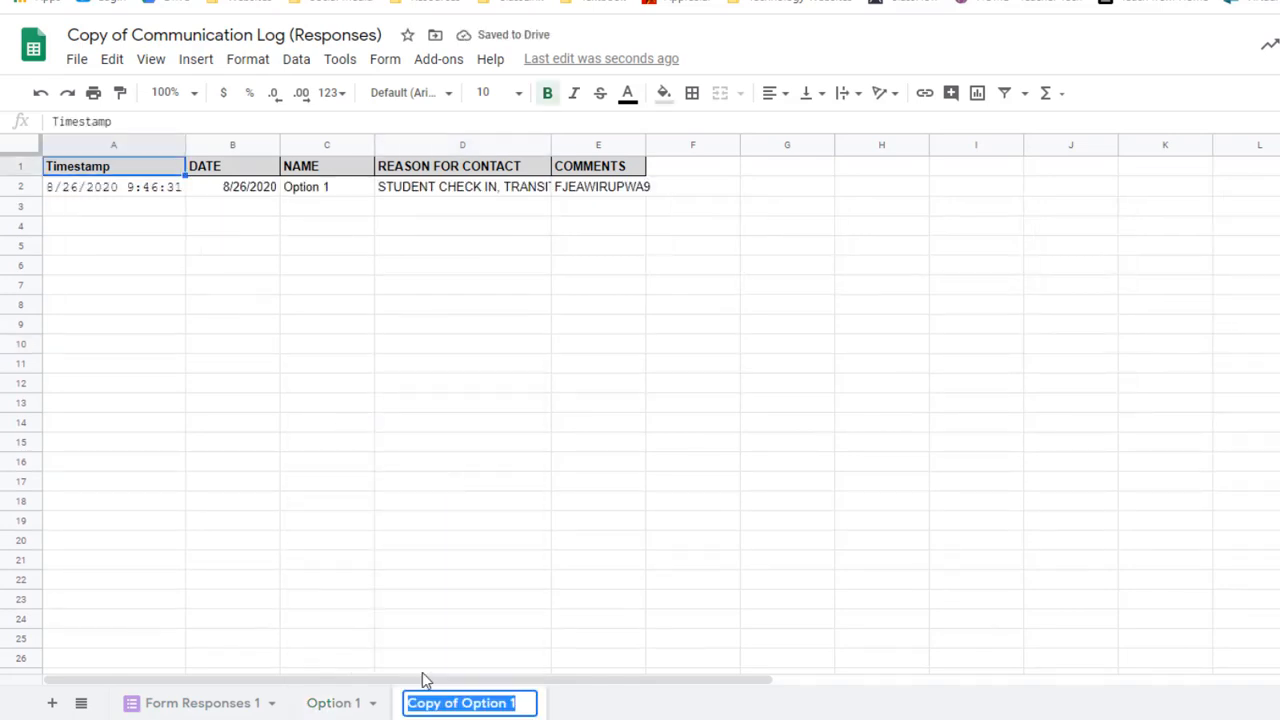
type("oPTION")
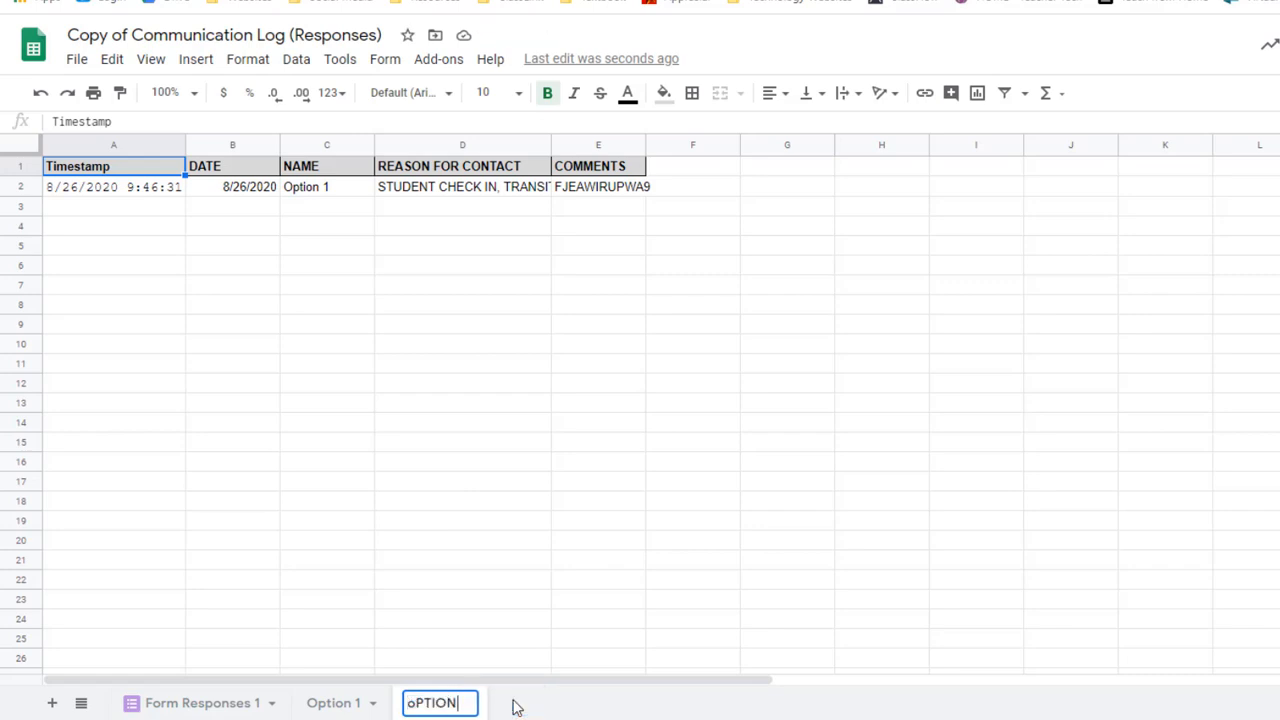
key("BackSpace")
key("BackSpace")
key("BackSpace")
key("BackSpace")
key("BackSpace")
key("BackSpace")
type("Option 2")
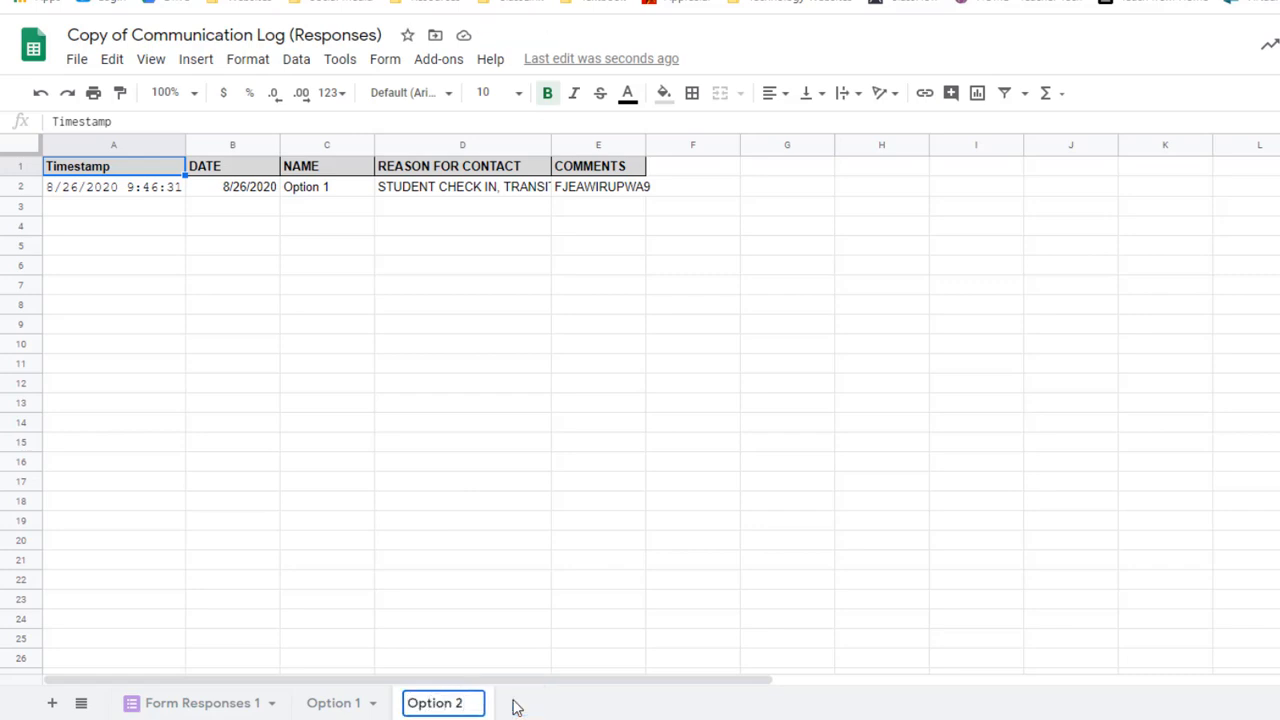
key("Return")
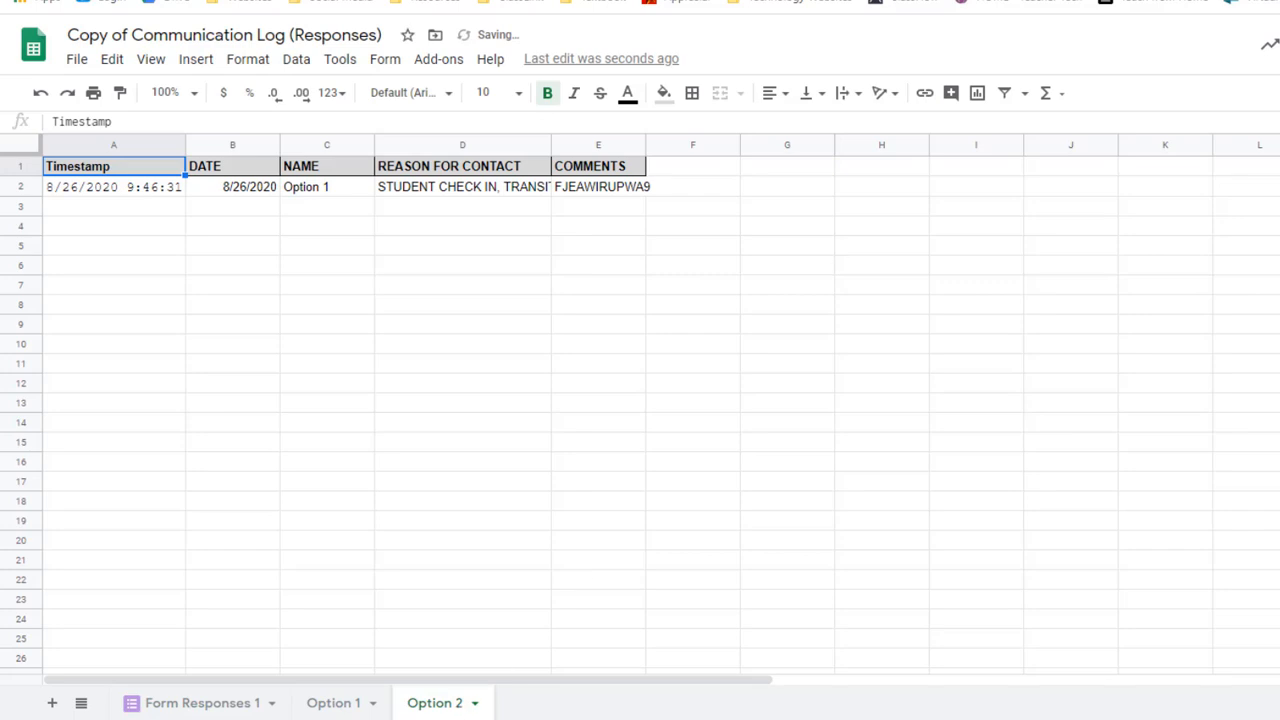
Copy the Option 2 choice from the form's NAME question and use it to replace 'Option 1' in the Option 2 sheet's A2 formula
left_click(915, 0)
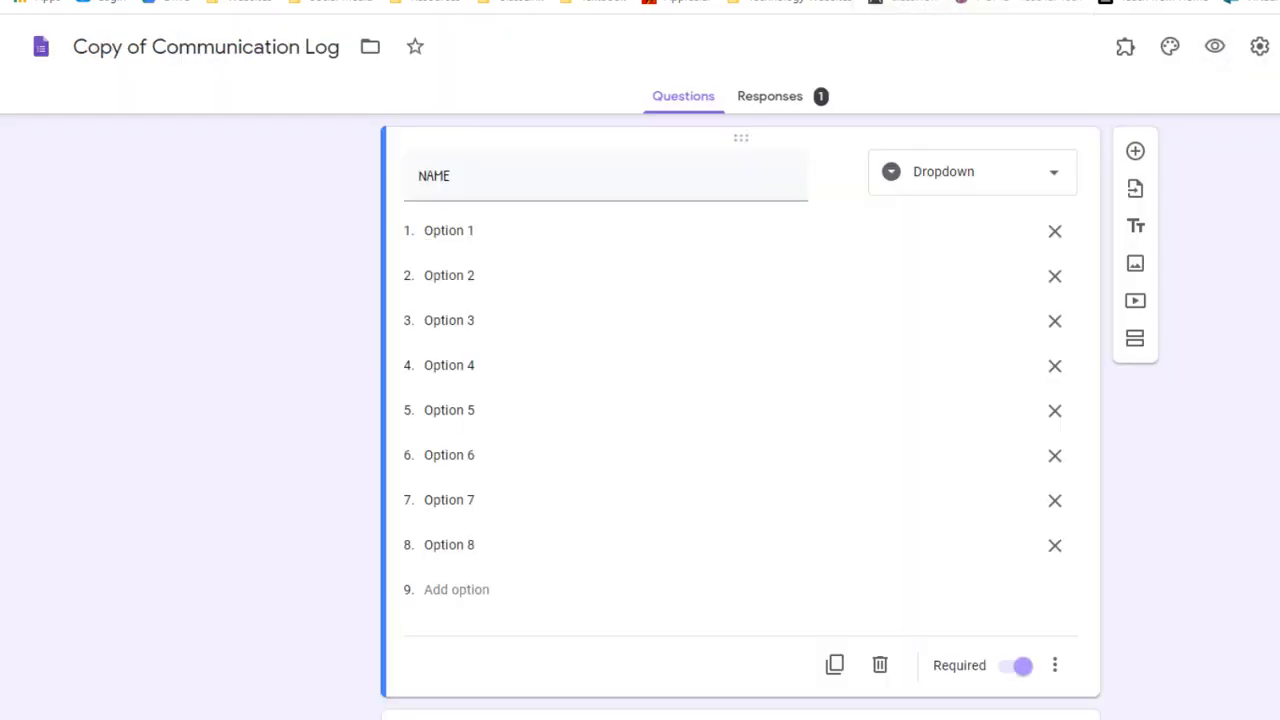
left_click(463, 278)
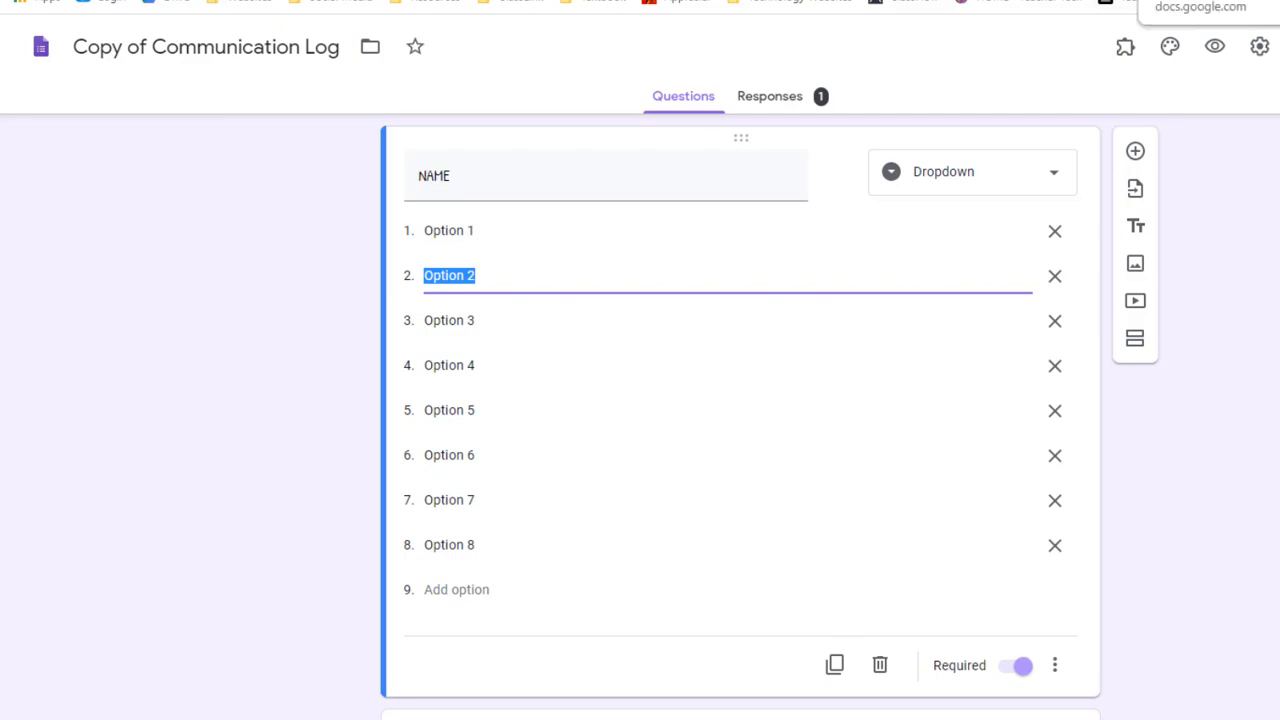
left_click(1202, 1)
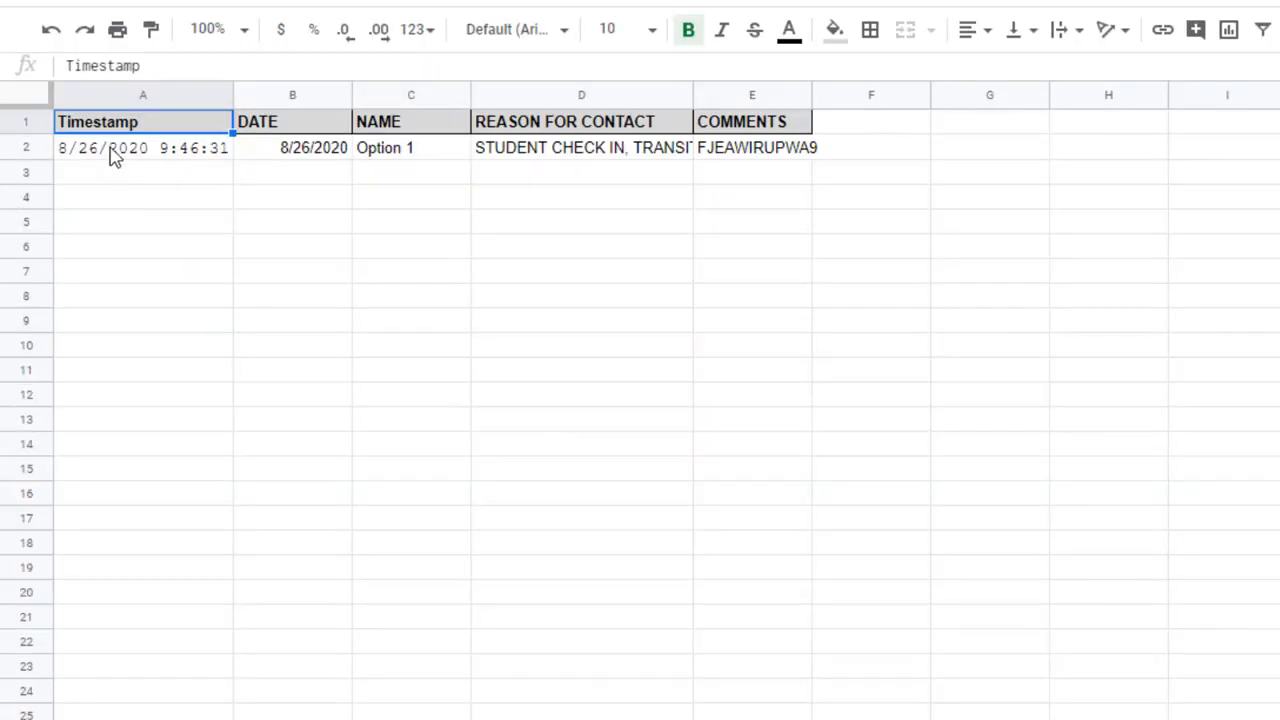
left_click(112, 152)
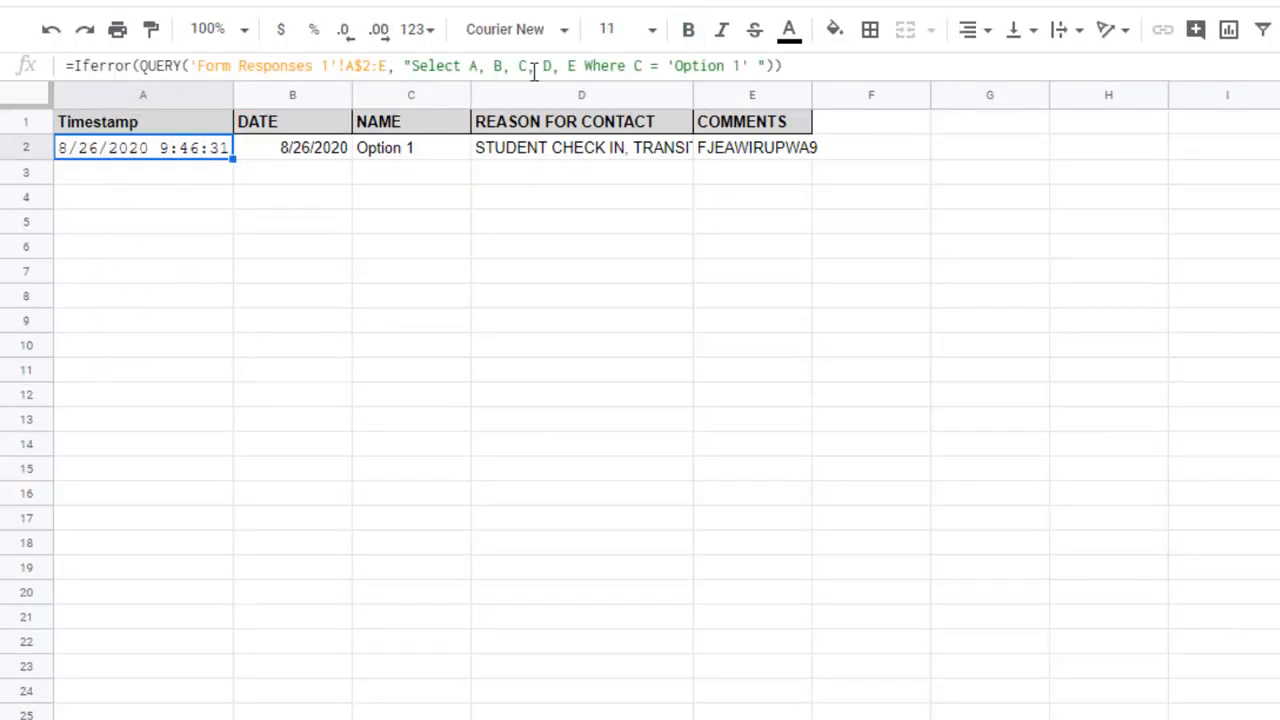
left_click_drag(680, 66, 742, 66)
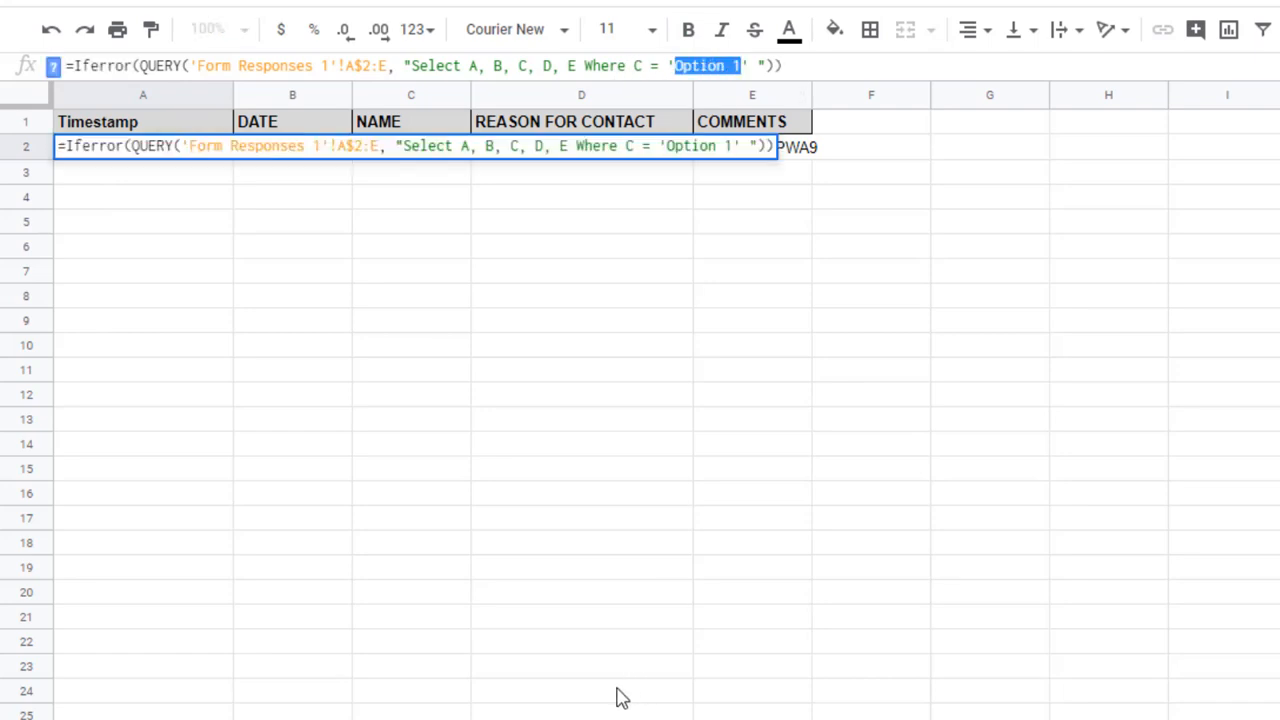
type("Option 2")
left_click(505, 493)
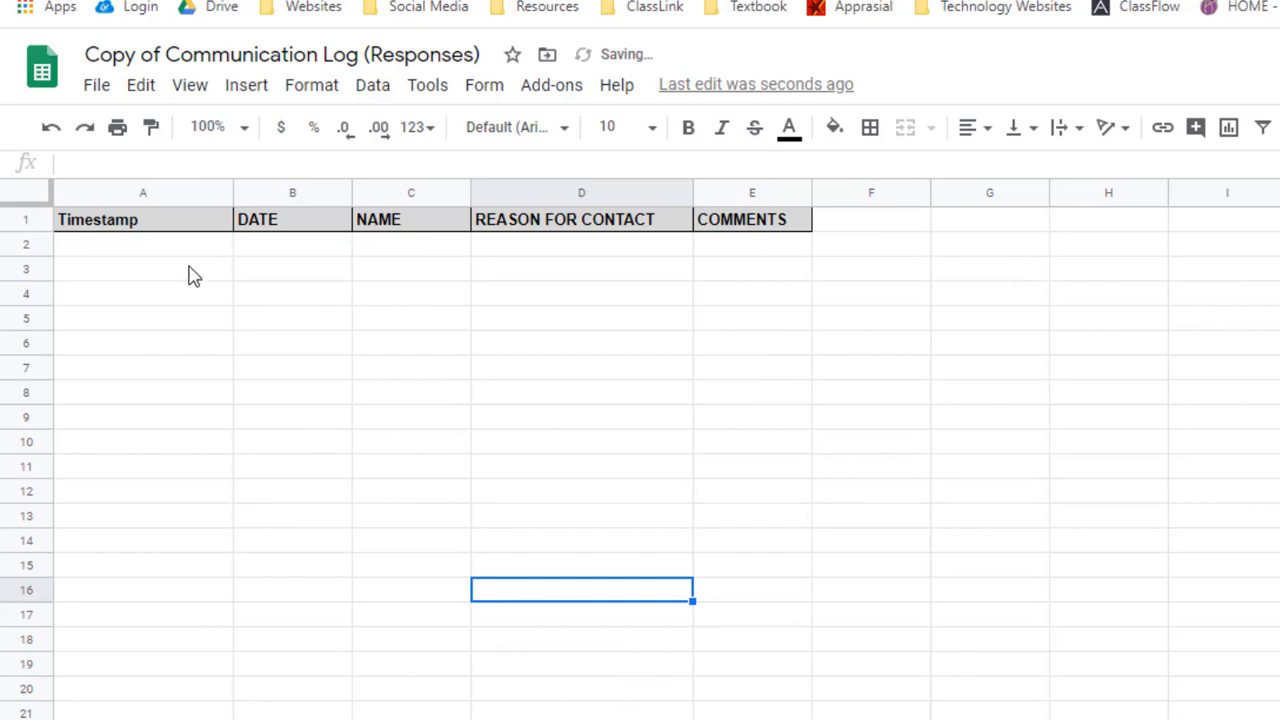
left_click(163, 246)
left_click(381, 425)
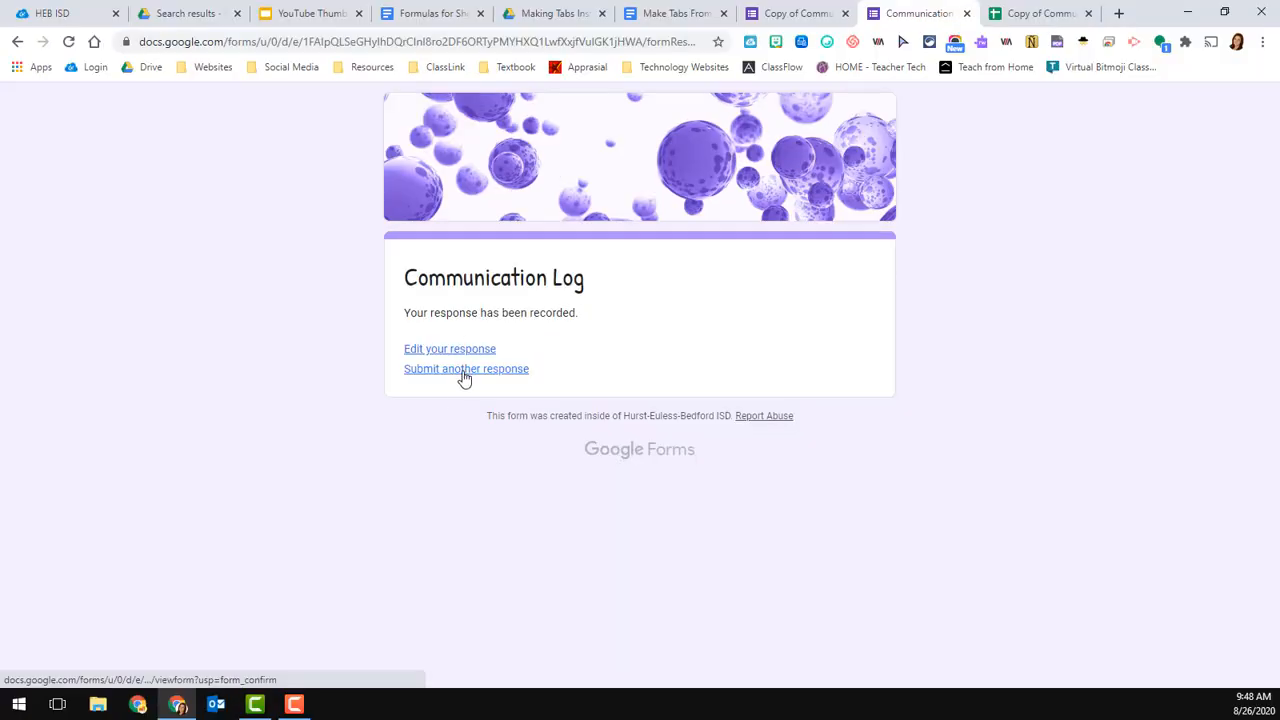
Start another Communication Log form response with DATE 08/26/2020 and NAME Option 2
left_click(463, 371)
left_click(492, 424)
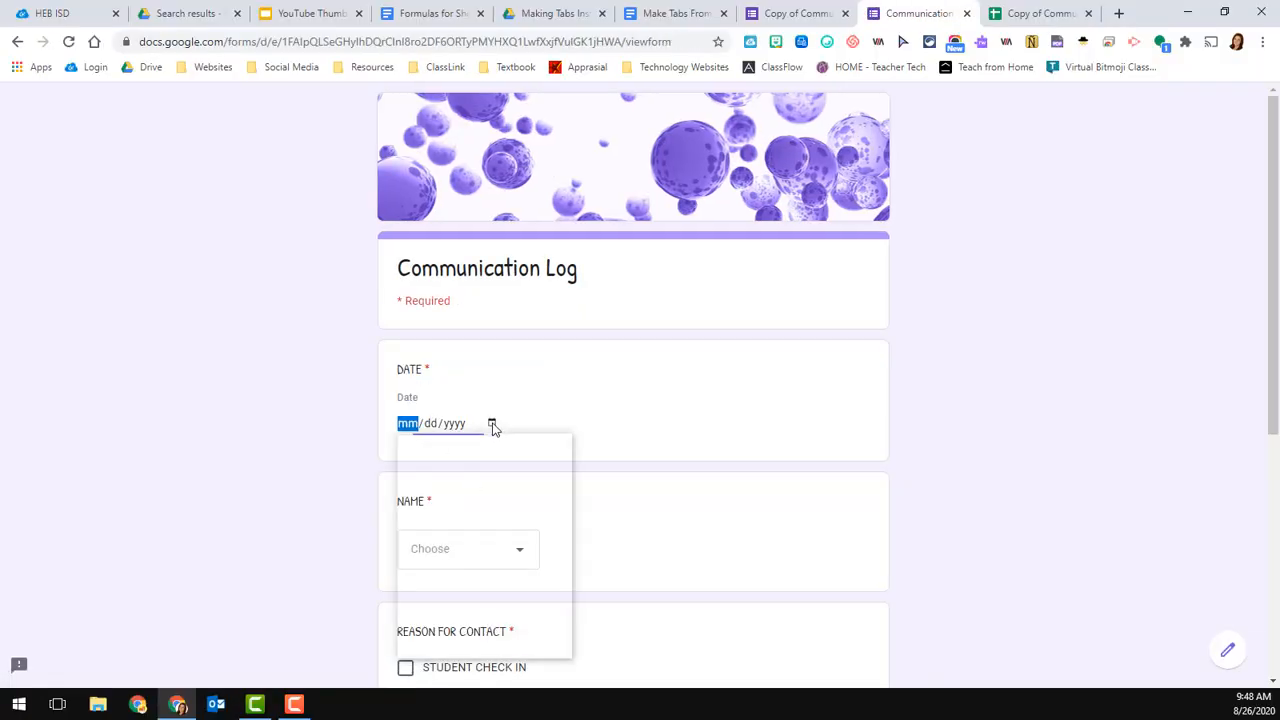
left_click(488, 594)
left_click(477, 563)
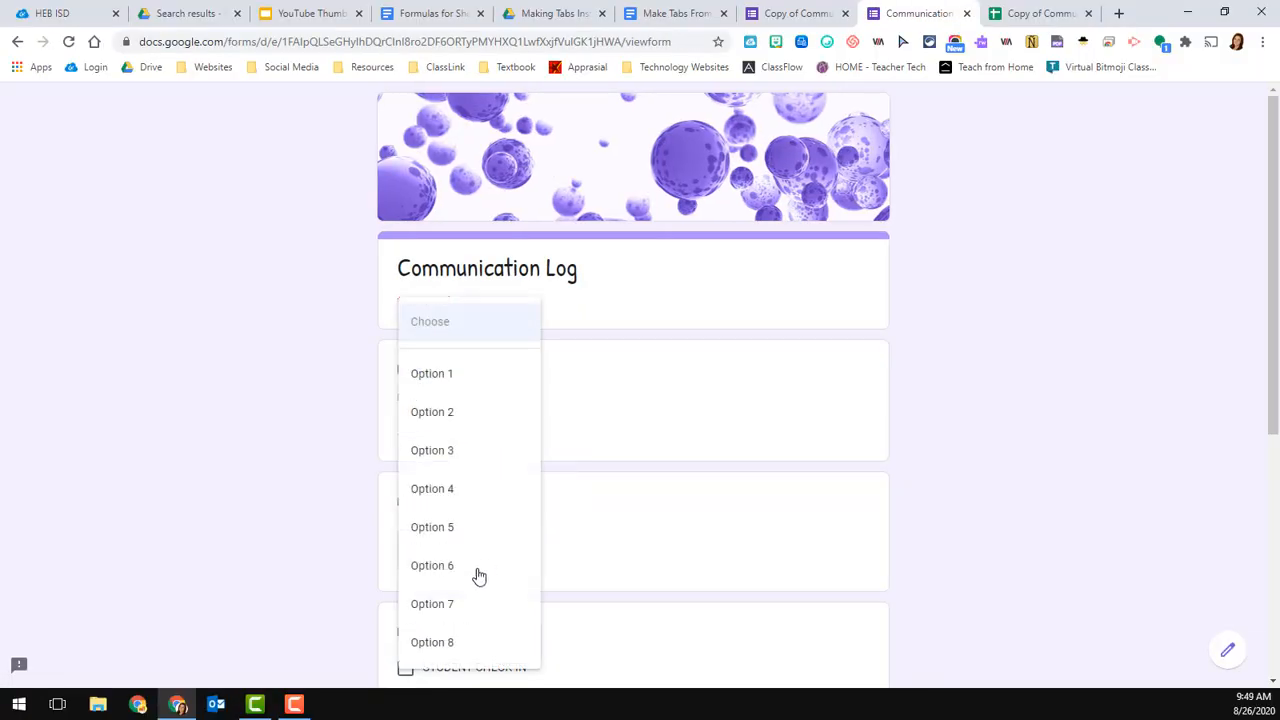
left_click(463, 412)
Check STUDENT CHECK IN and CONCERNS as the reasons for contact
scroll(491, 334, "down", 3)
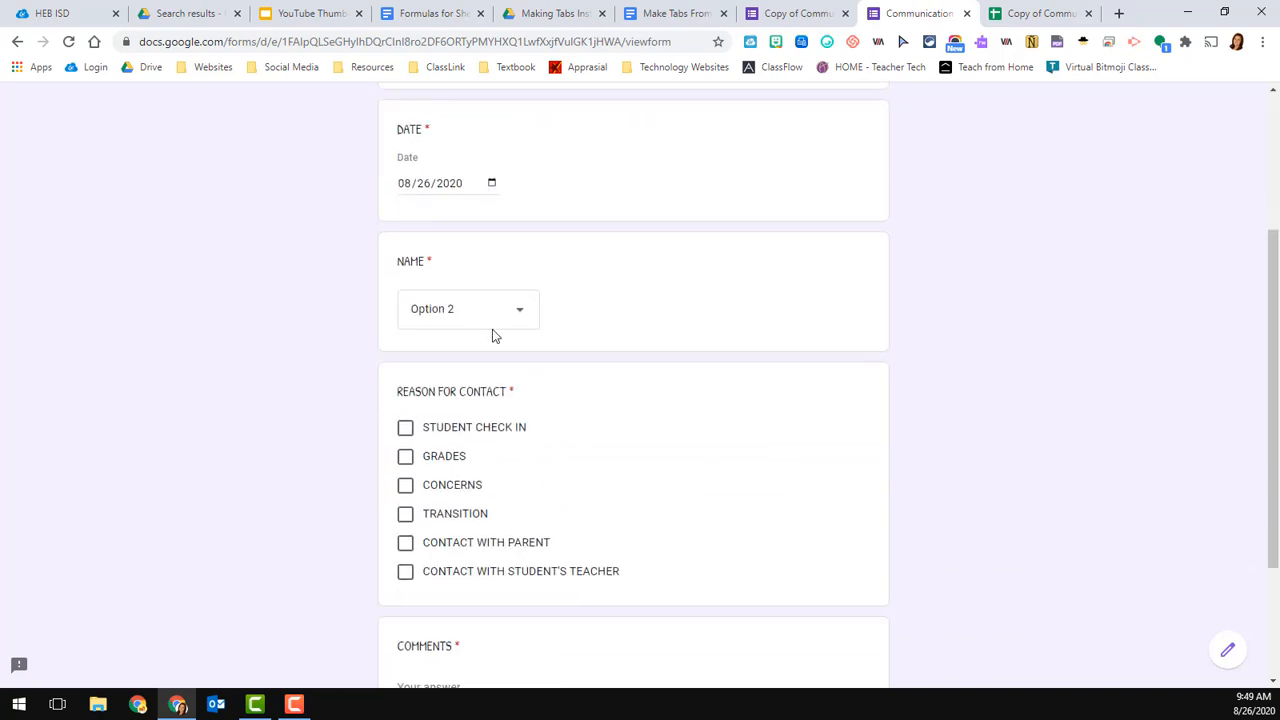
left_click(404, 428)
left_click(405, 485)
Enter fueap as the comment and submit the form response
scroll(414, 540, "down", 2)
left_click(463, 531)
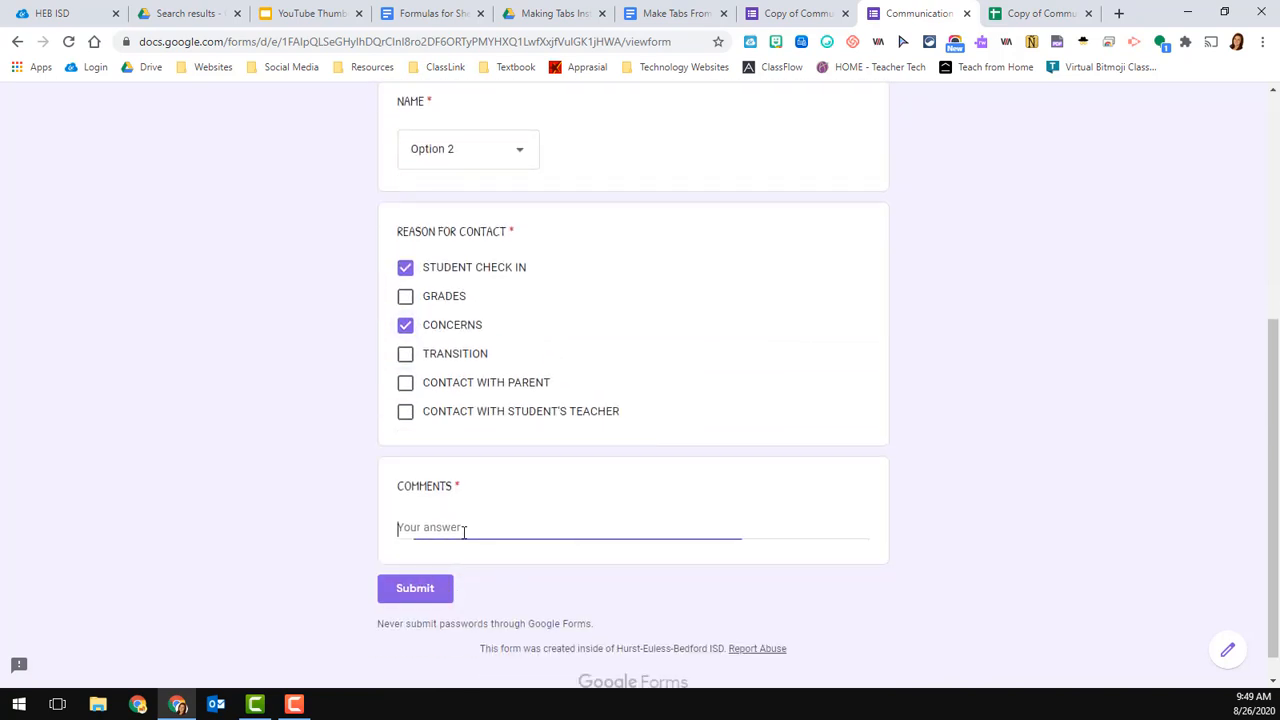
type("fueap")
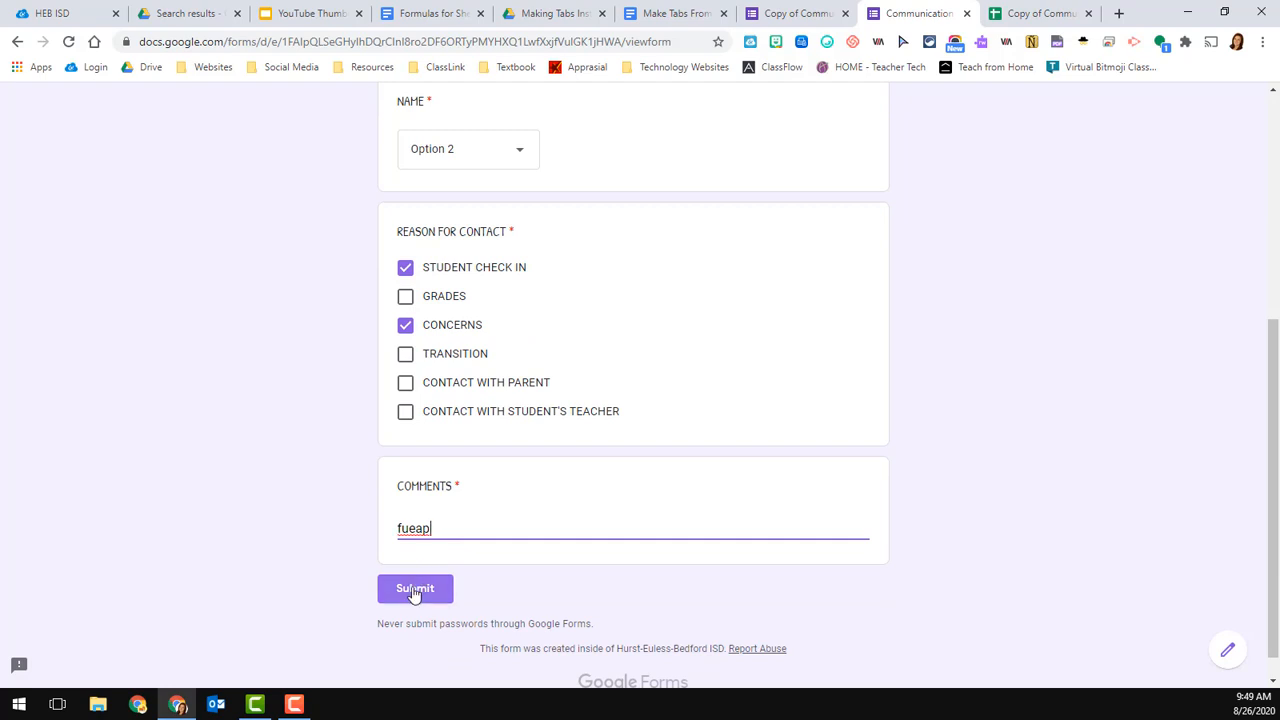
left_click(414, 590)
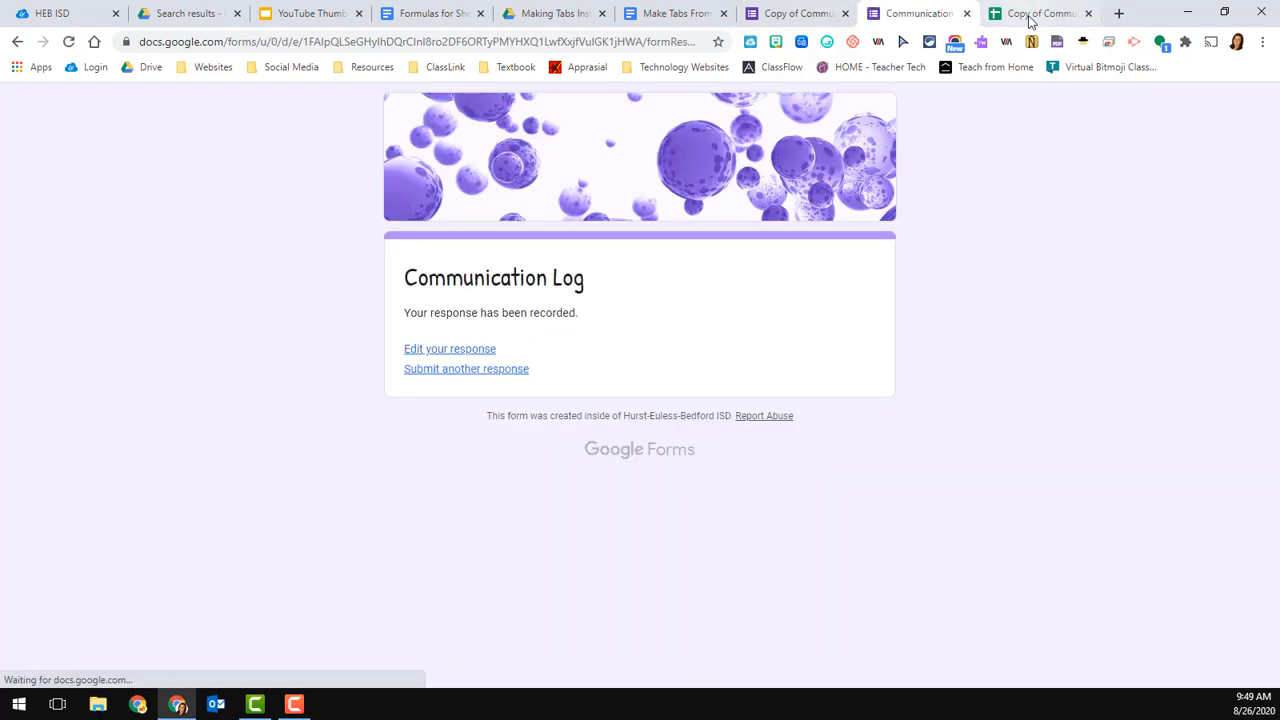
Check where the new response lands in the responses spreadsheet, comparing Form Responses 1, Option 1 and Option 2
left_click(1030, 13)
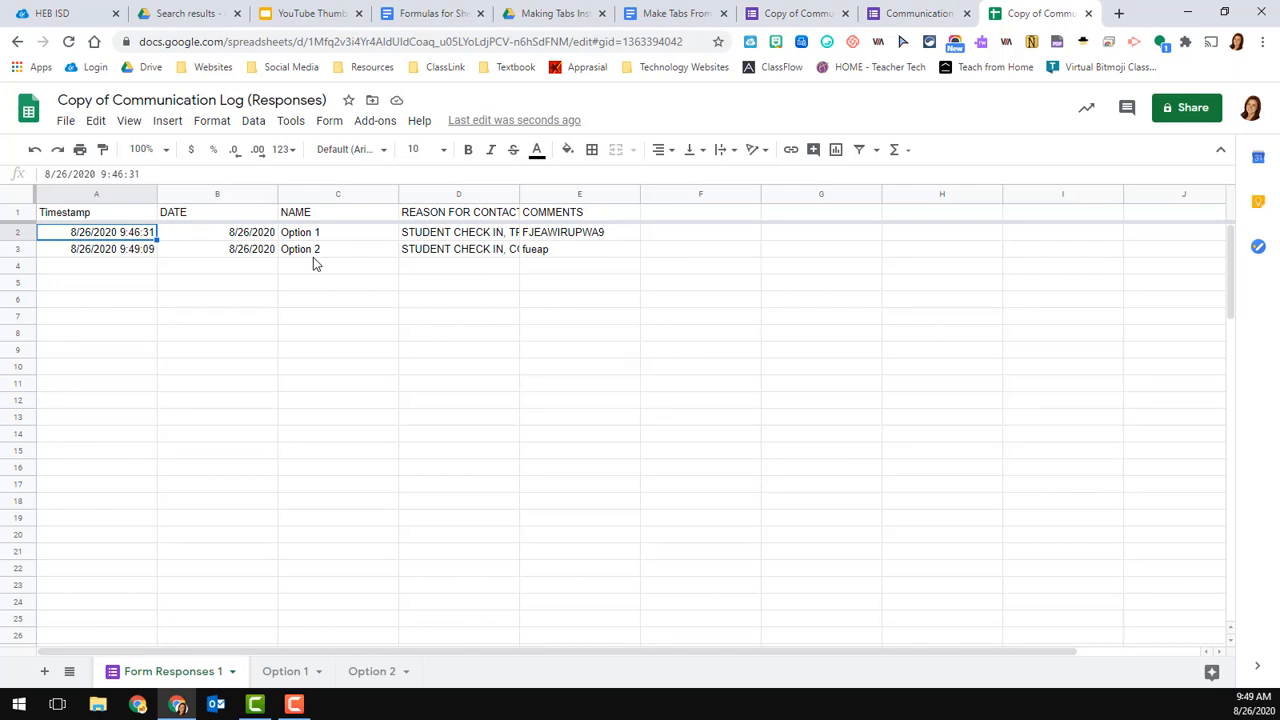
left_click(283, 671)
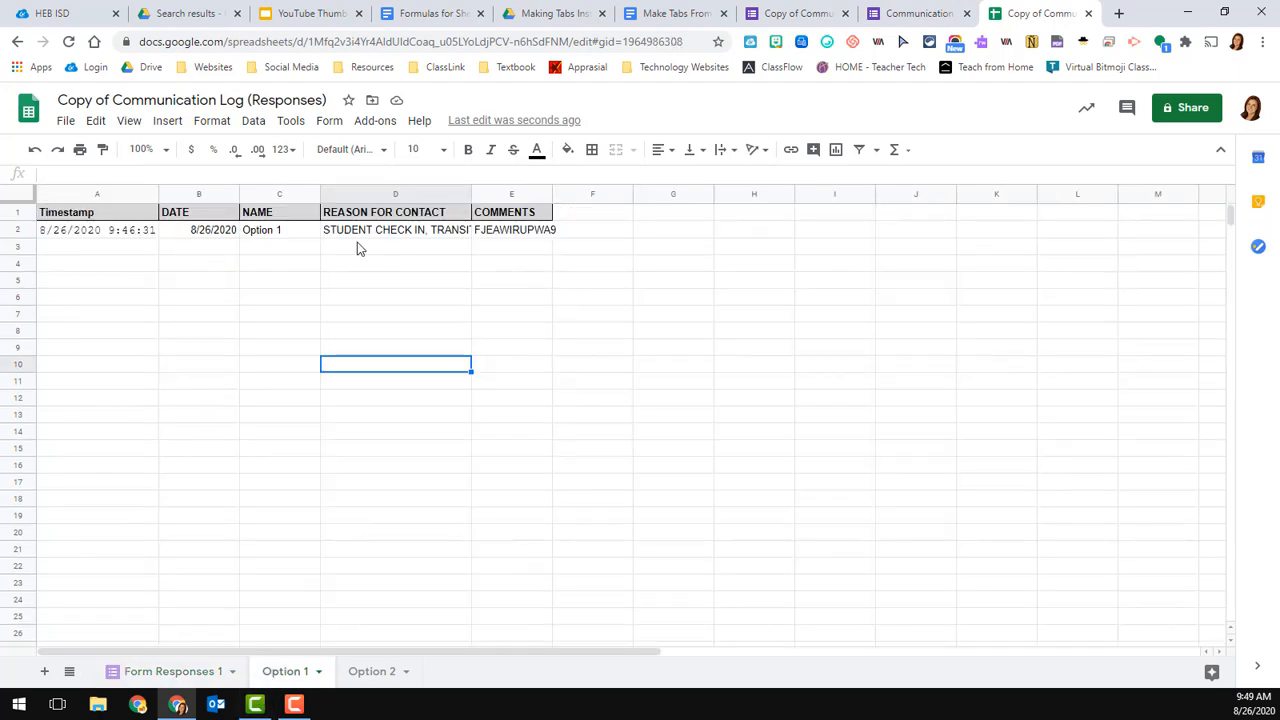
left_click(370, 673)
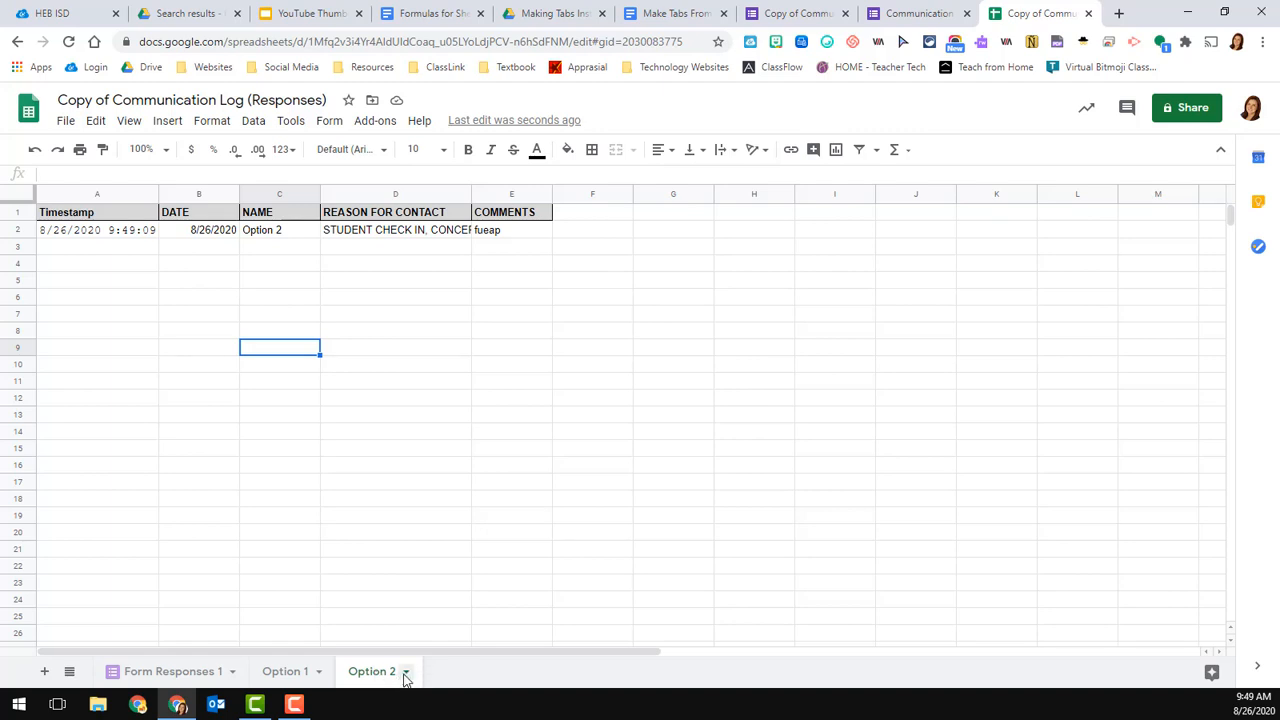
Select the Option 3 choice in the form's NAME question for reference, then return to the responses spreadsheet
left_click(912, 14)
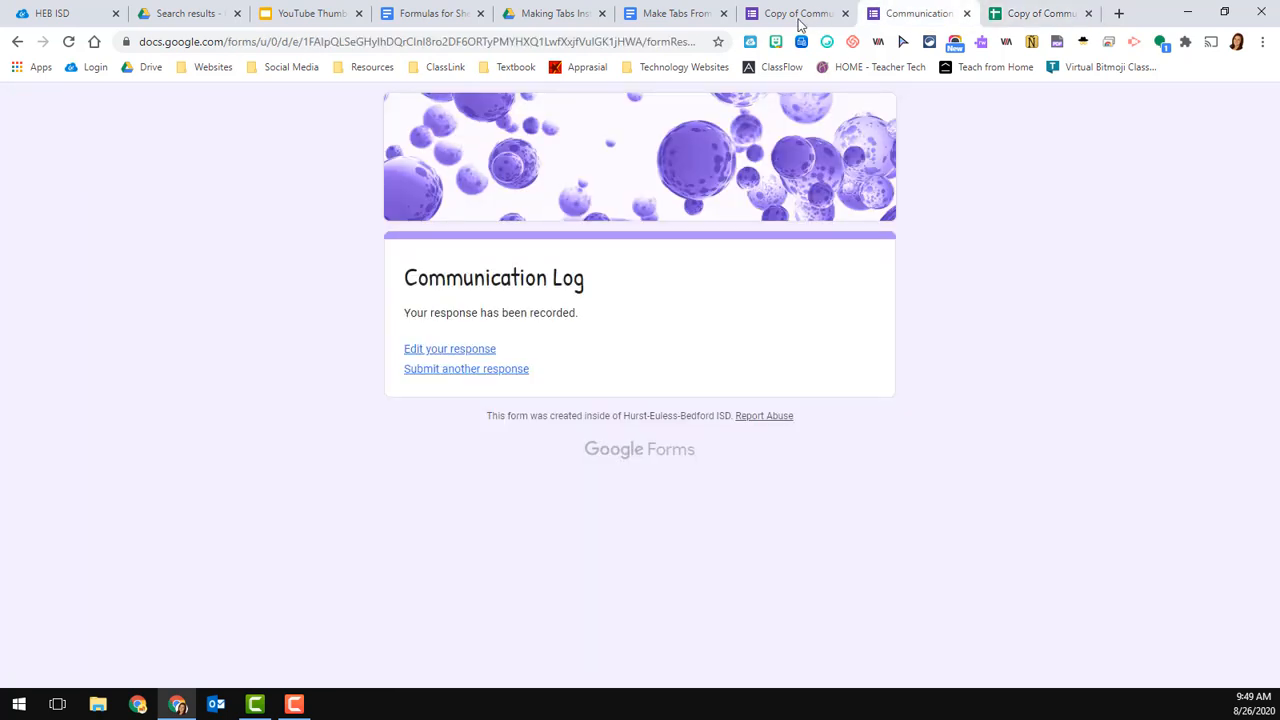
left_click(792, 18)
left_click(371, 350)
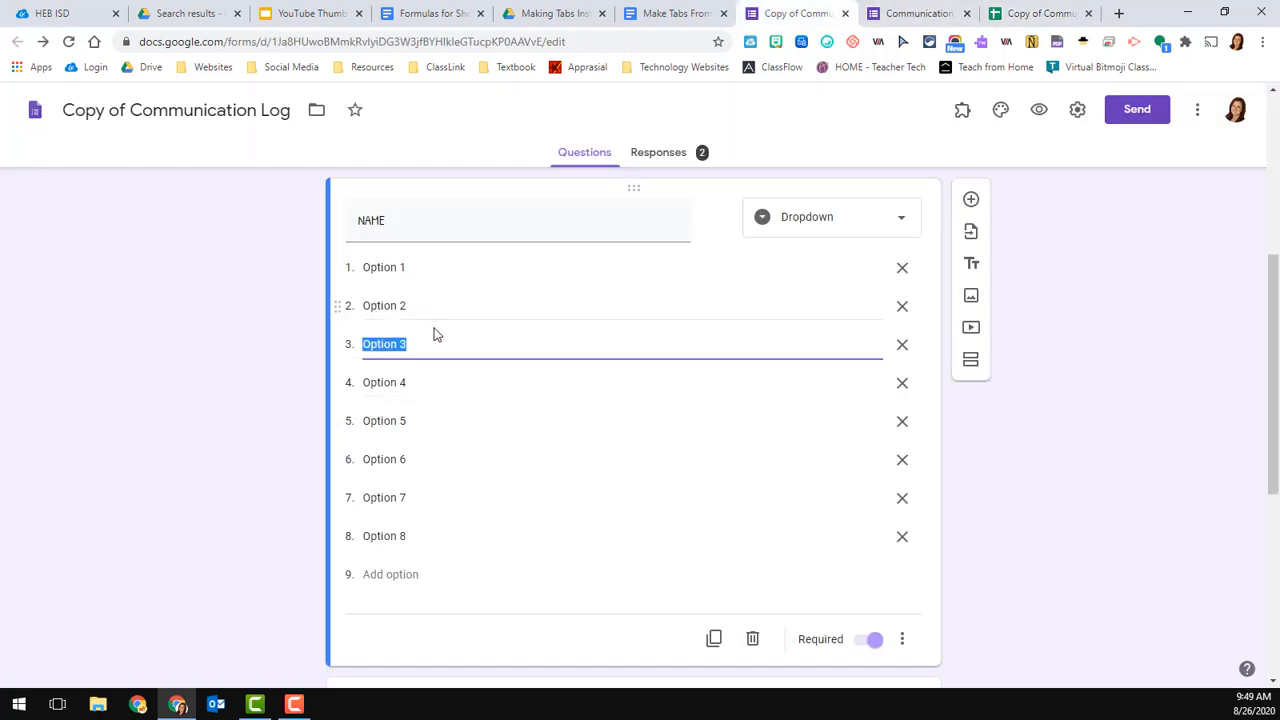
left_click(1040, 13)
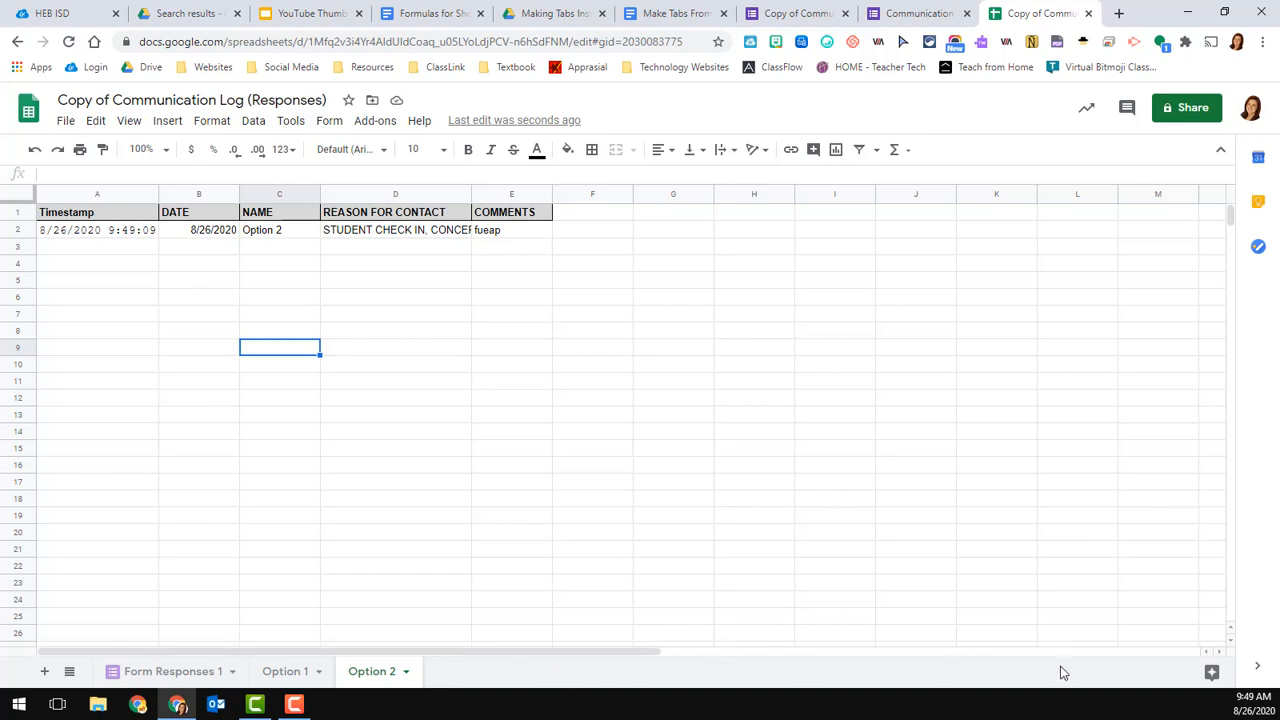
Review the Form Responses 1, Option 1 and Option 2 sheets, and open the QUERY formula in the Make Tabs From Master document
left_click(163, 673)
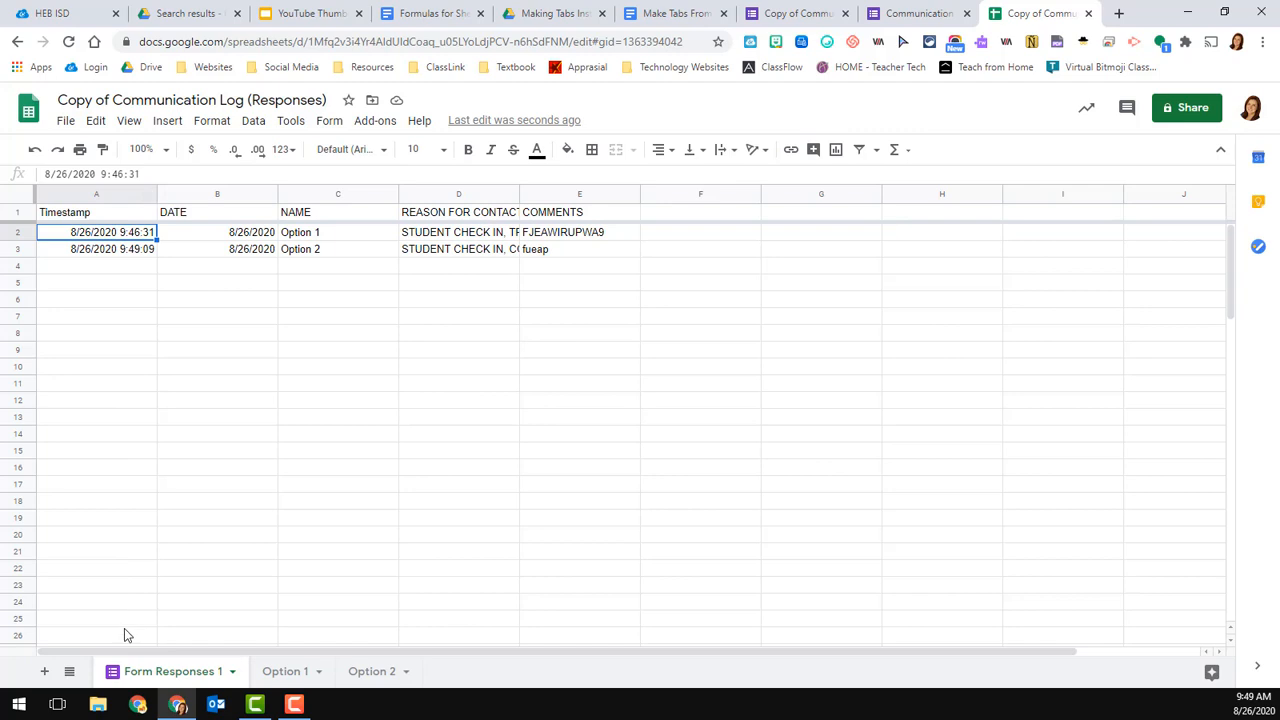
left_click(285, 676)
left_click(360, 676)
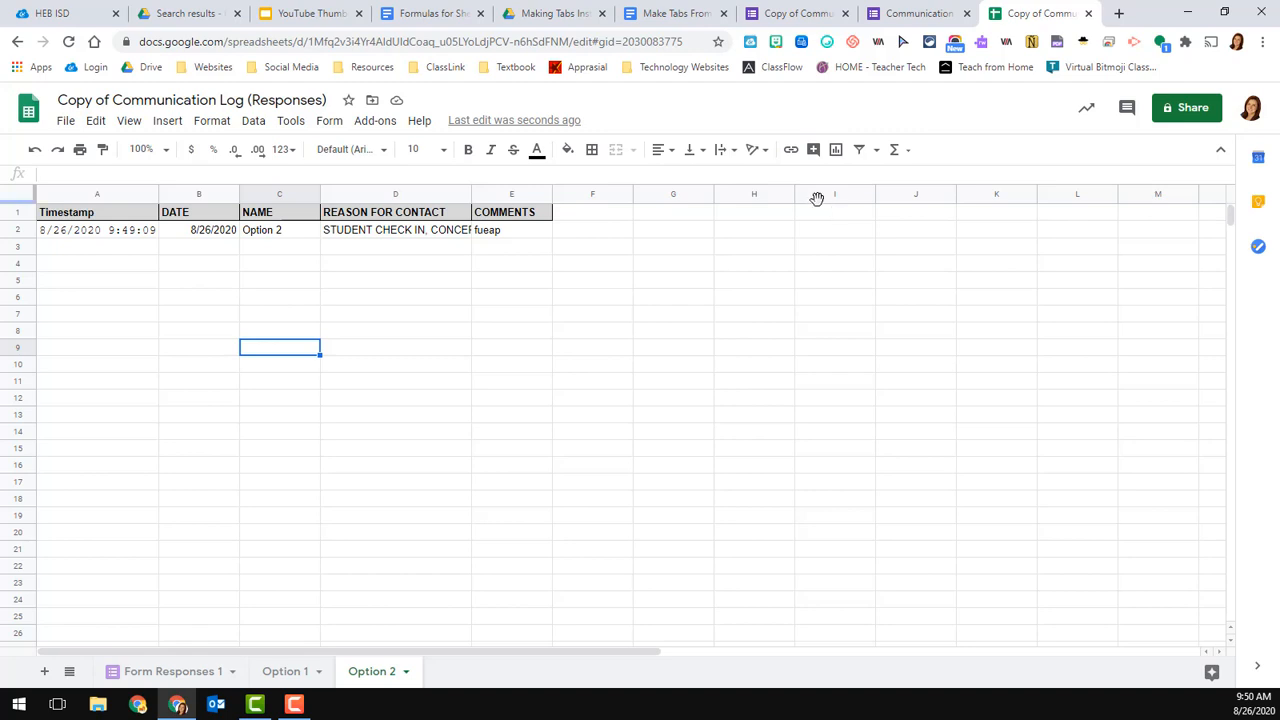
left_click(672, 13)
left_click(407, 278)
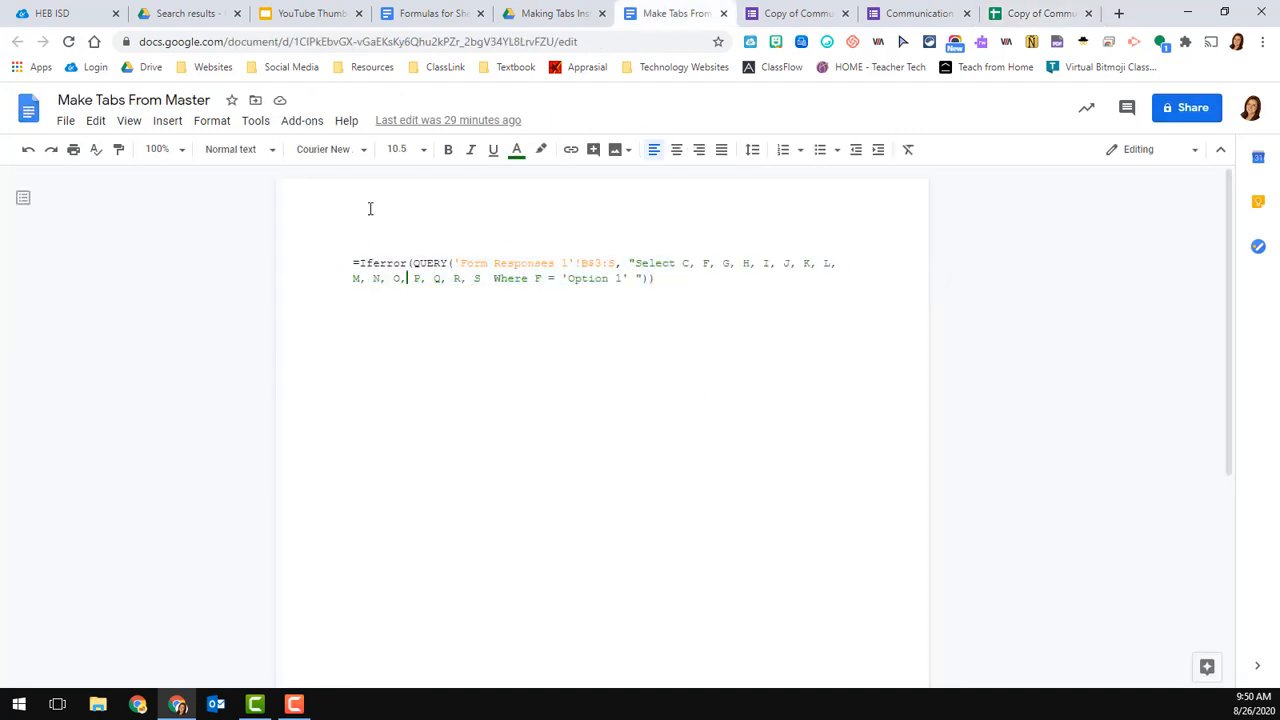